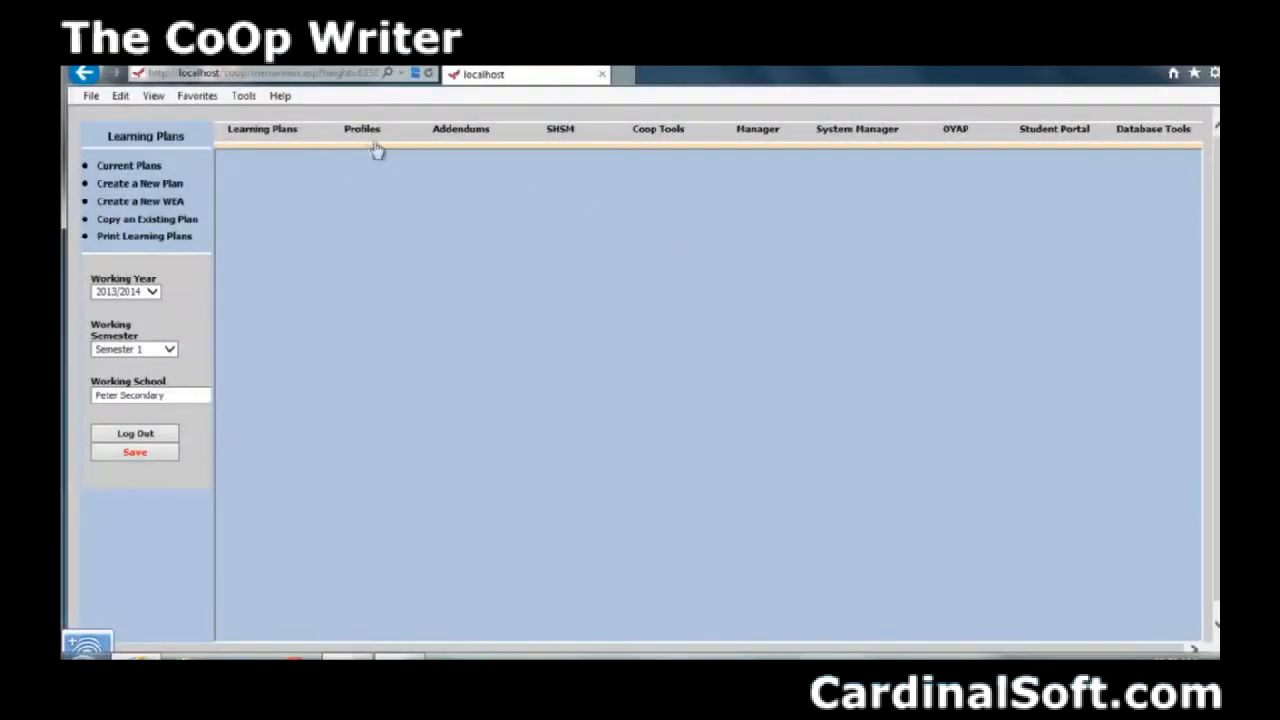
List the student profiles for working year 2012/2013, Semester 1.
click(364, 134)
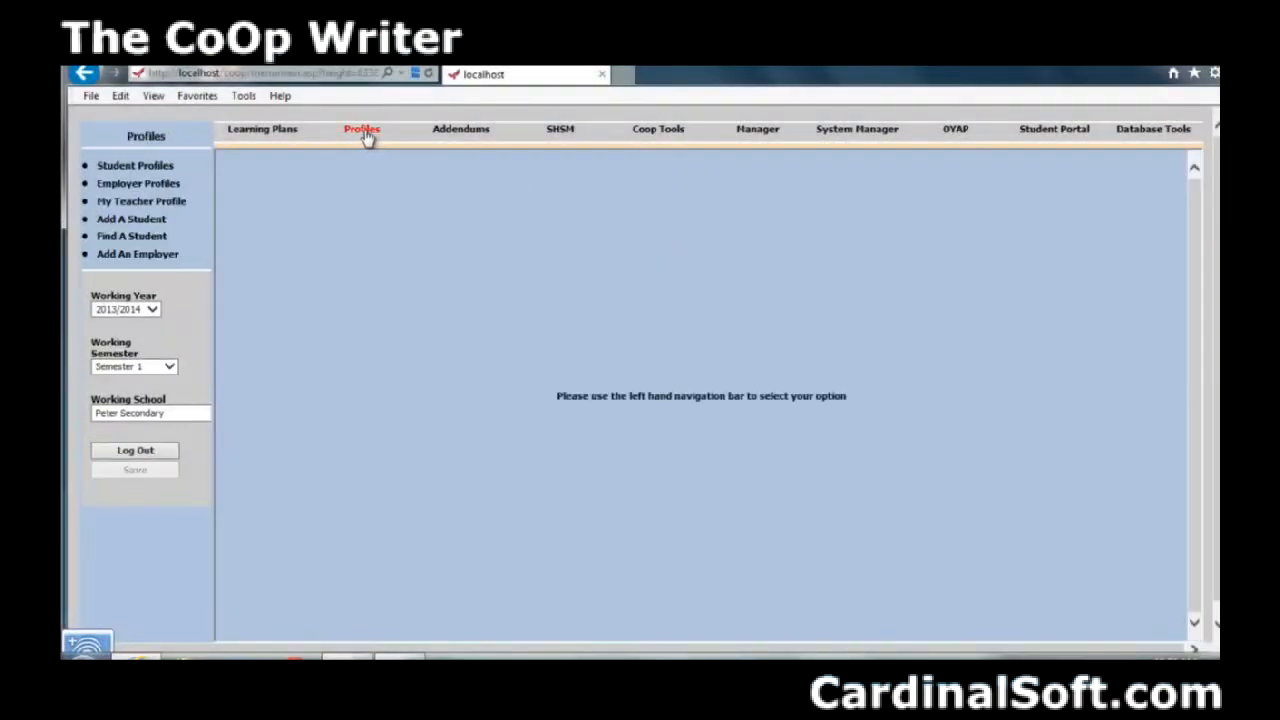
click(140, 166)
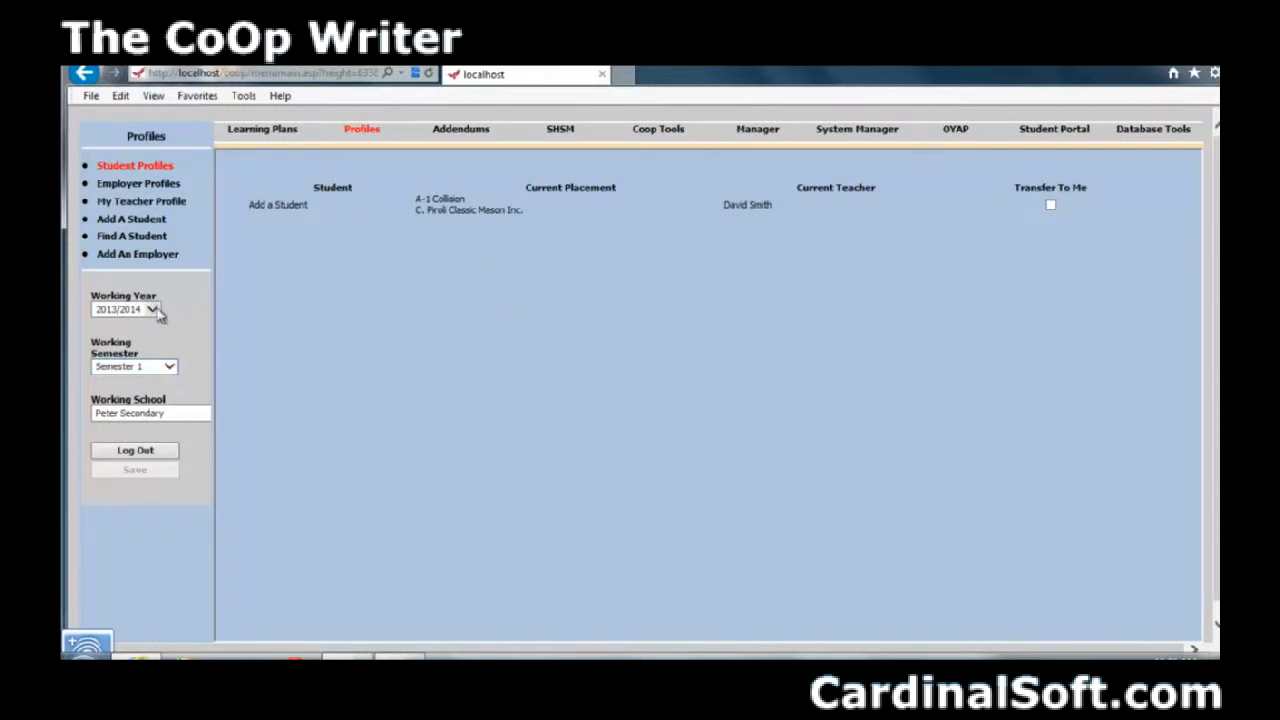
click(155, 311)
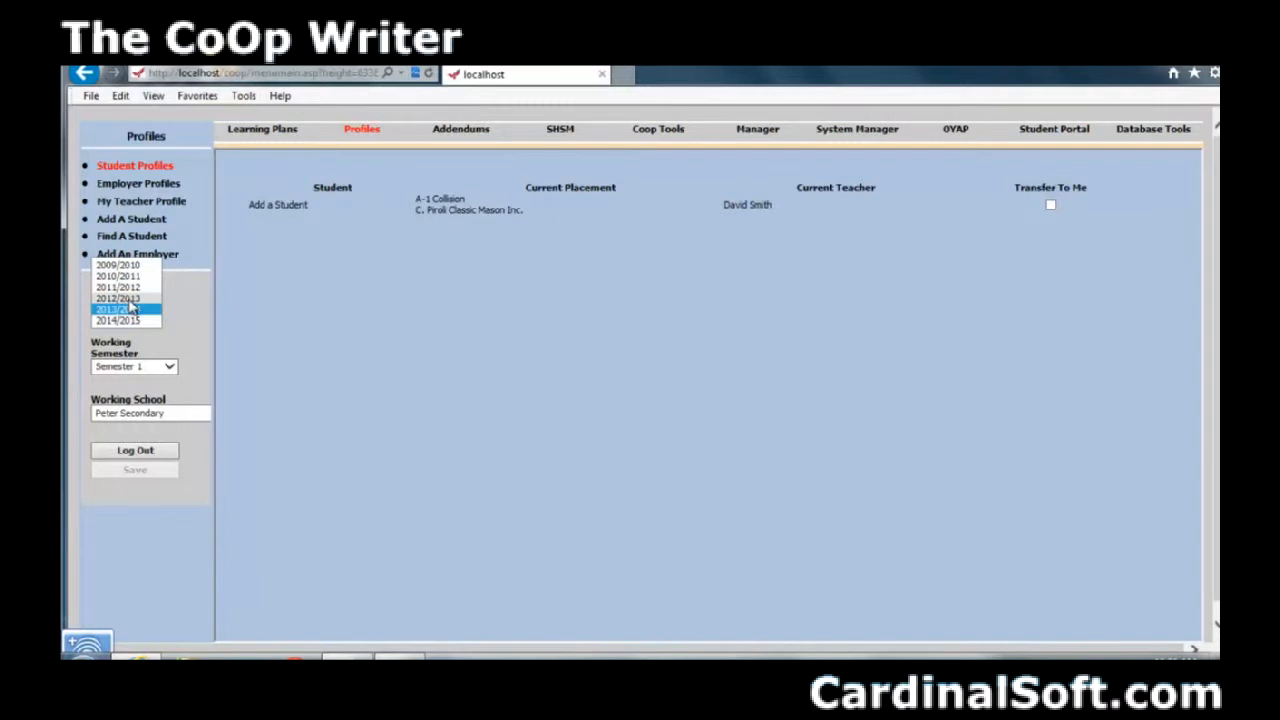
click(120, 298)
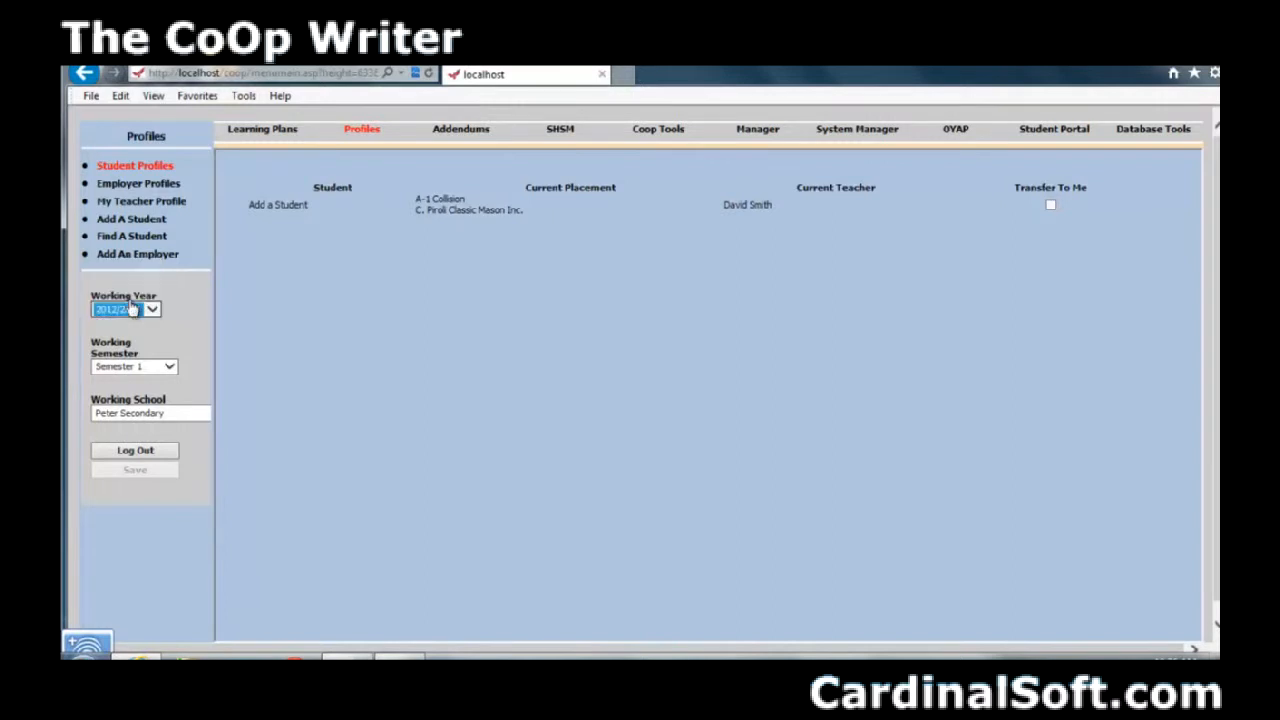
click(172, 369)
click(160, 385)
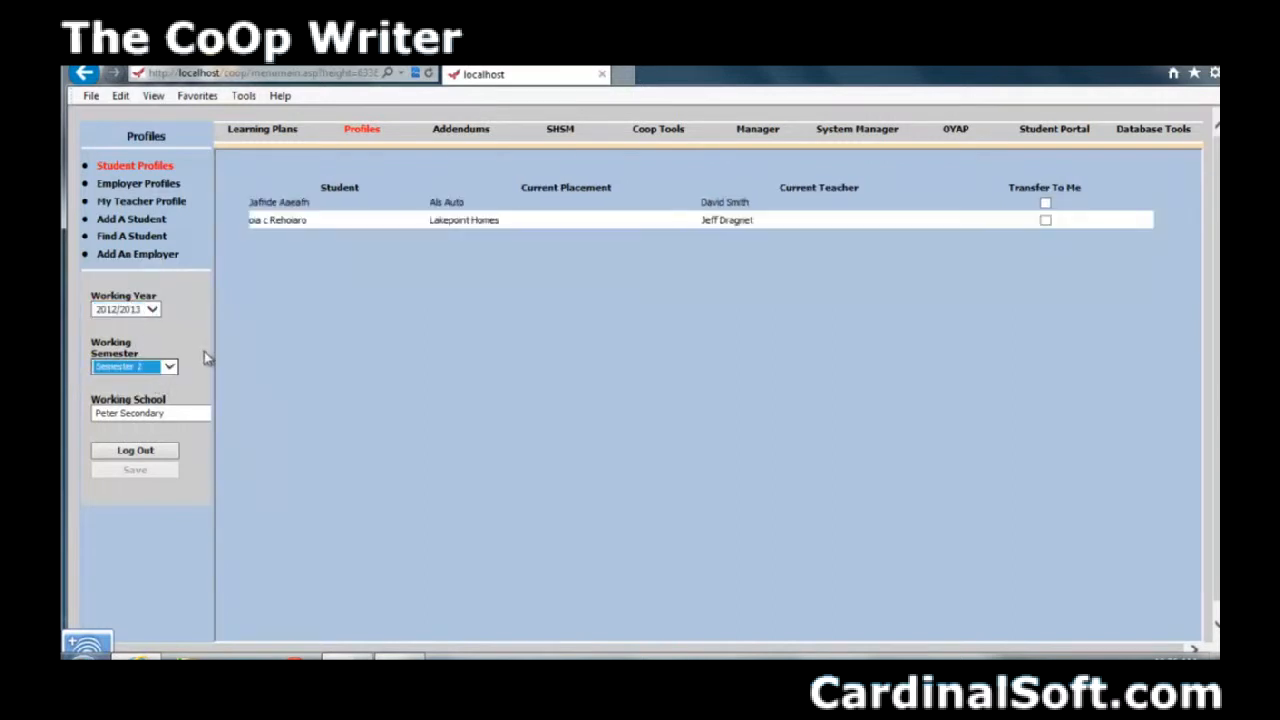
click(170, 367)
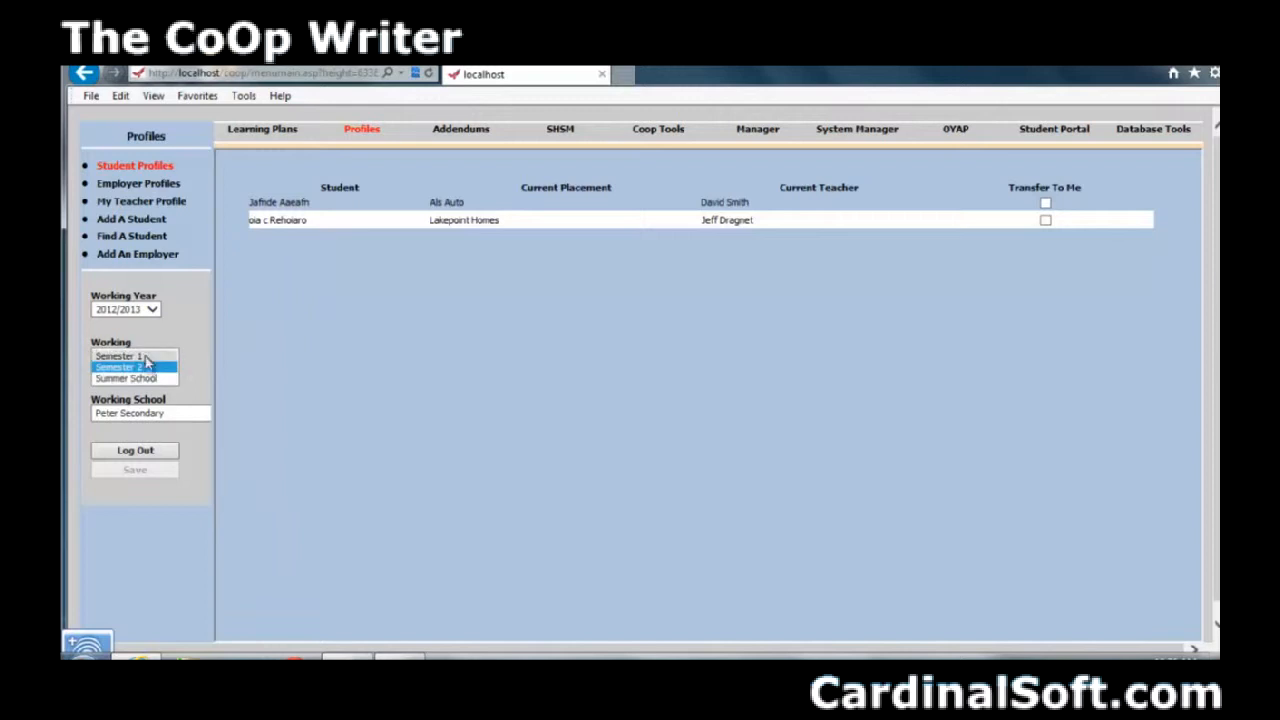
click(130, 356)
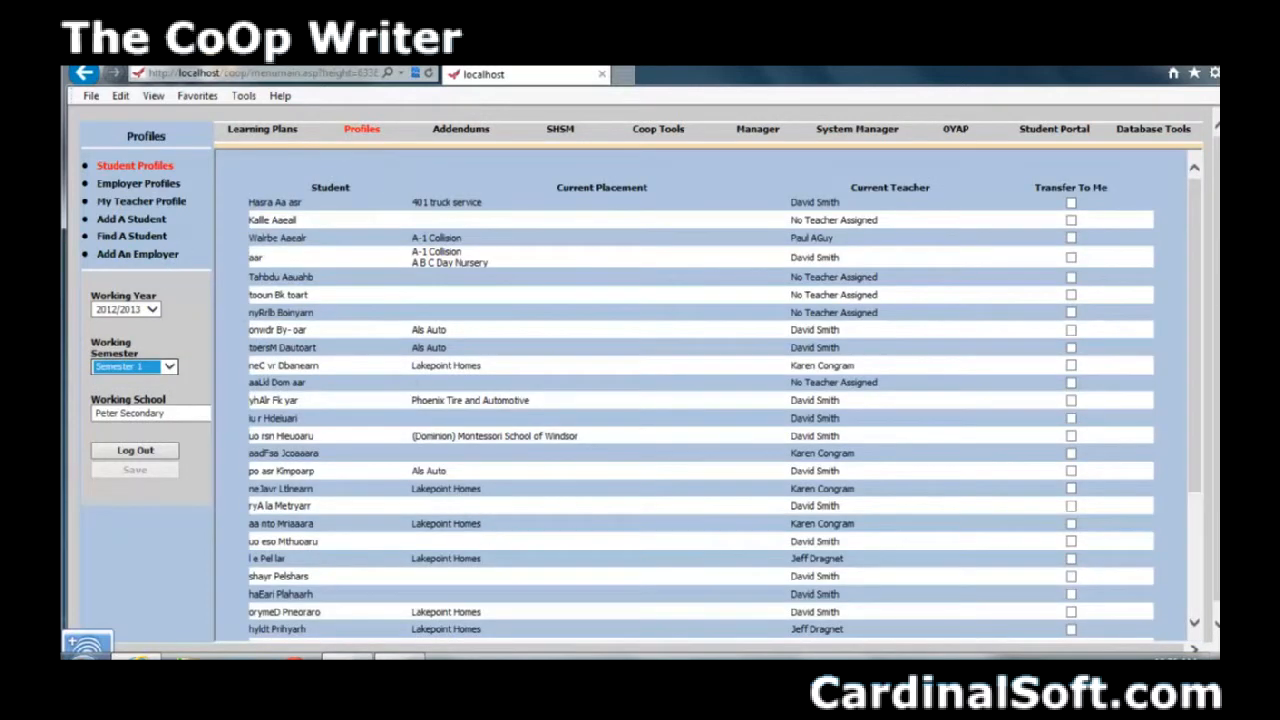
Examine the first student's profile, including the placement choices, and return to the student list.
mouse_move(1199, 204)
mouse_down()
mouse_move(1205, 287)
mouse_move(1200, 182)
mouse_up()
click(419, 204)
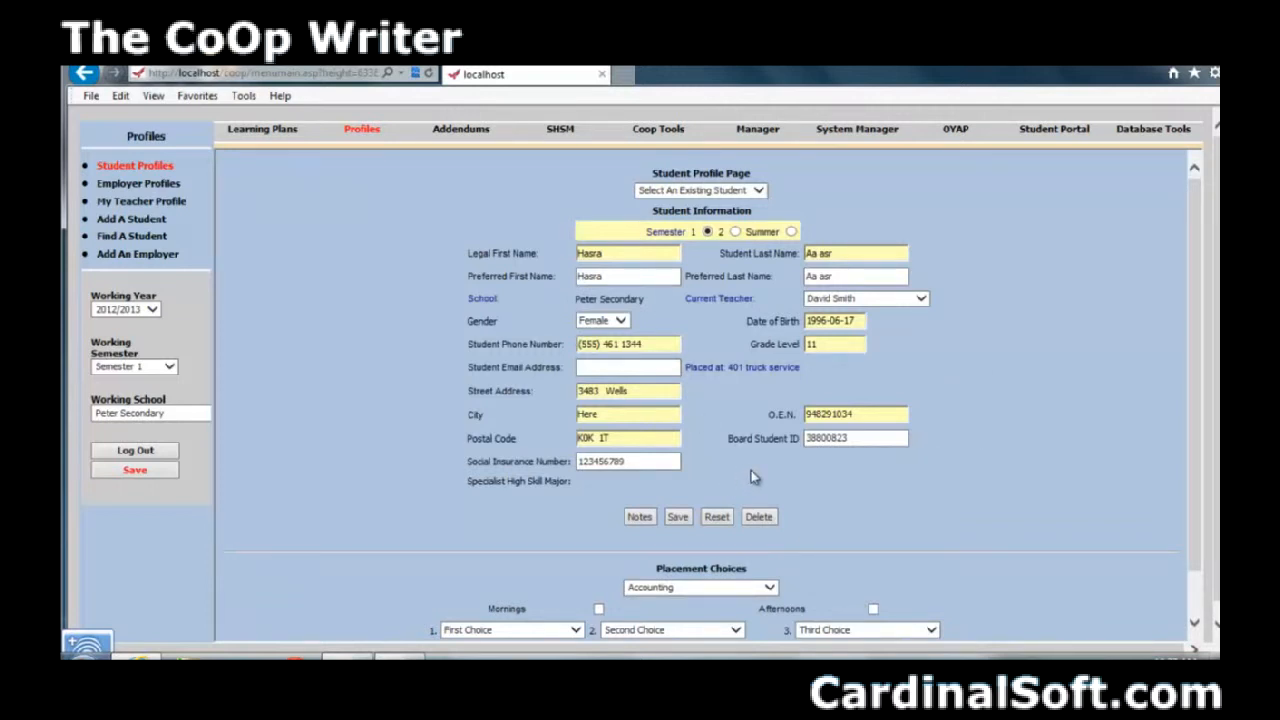
scroll(843, 426, down, 3)
scroll(848, 431, up, 3)
click(162, 166)
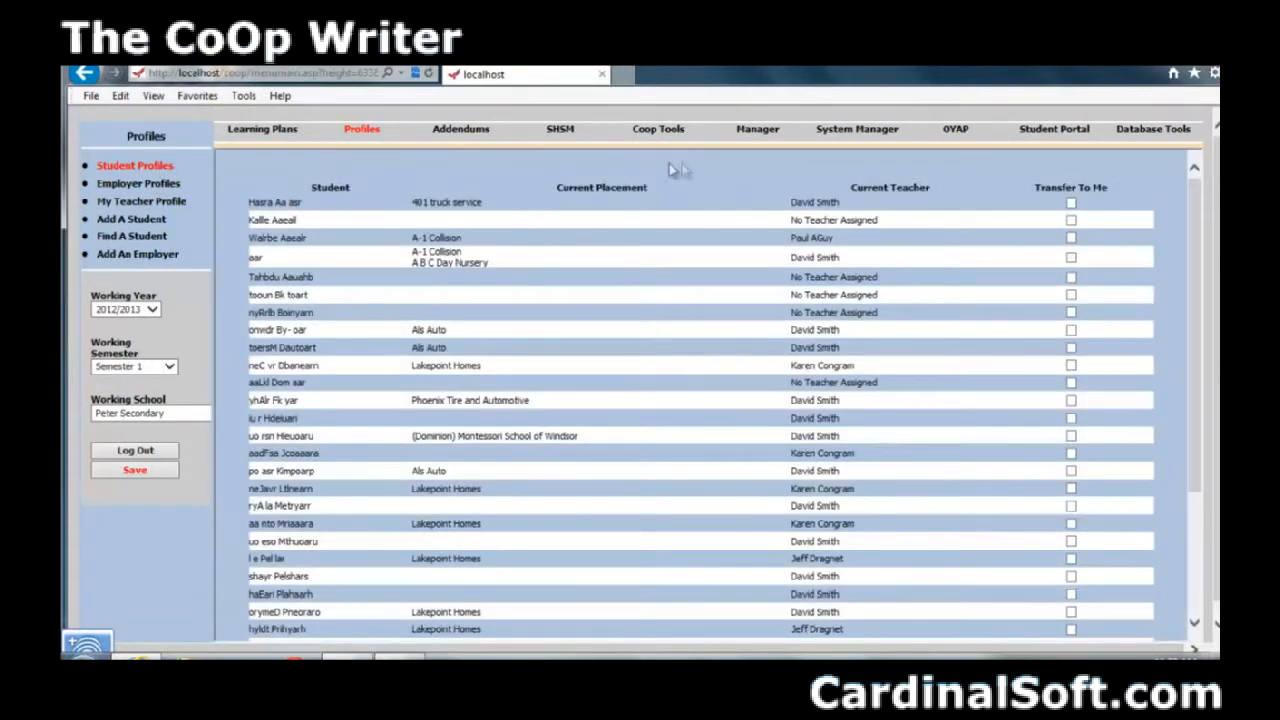
Transfer the five visible students with no teacher assigned to the logged-in teacher.
click(1071, 221)
click(1071, 277)
click(1071, 295)
click(1071, 312)
click(1071, 383)
click(700, 174)
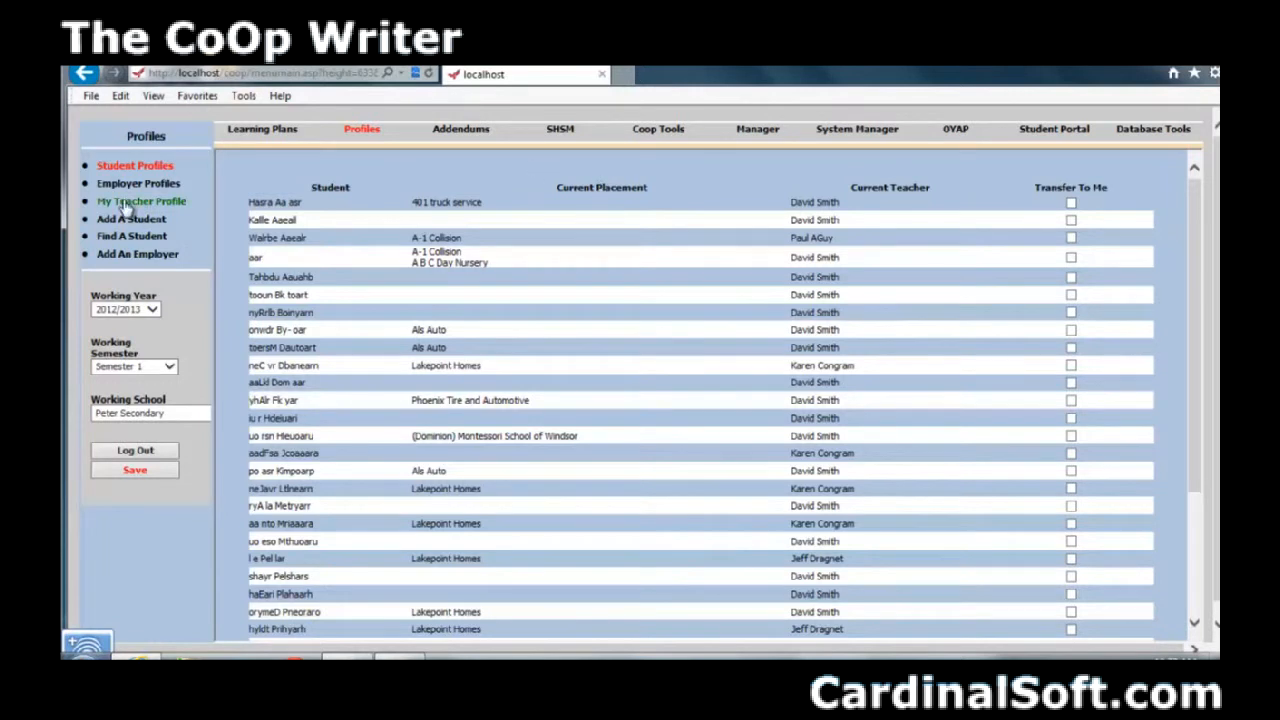
Create a new learning plan for the second student in the student selection.
click(250, 140)
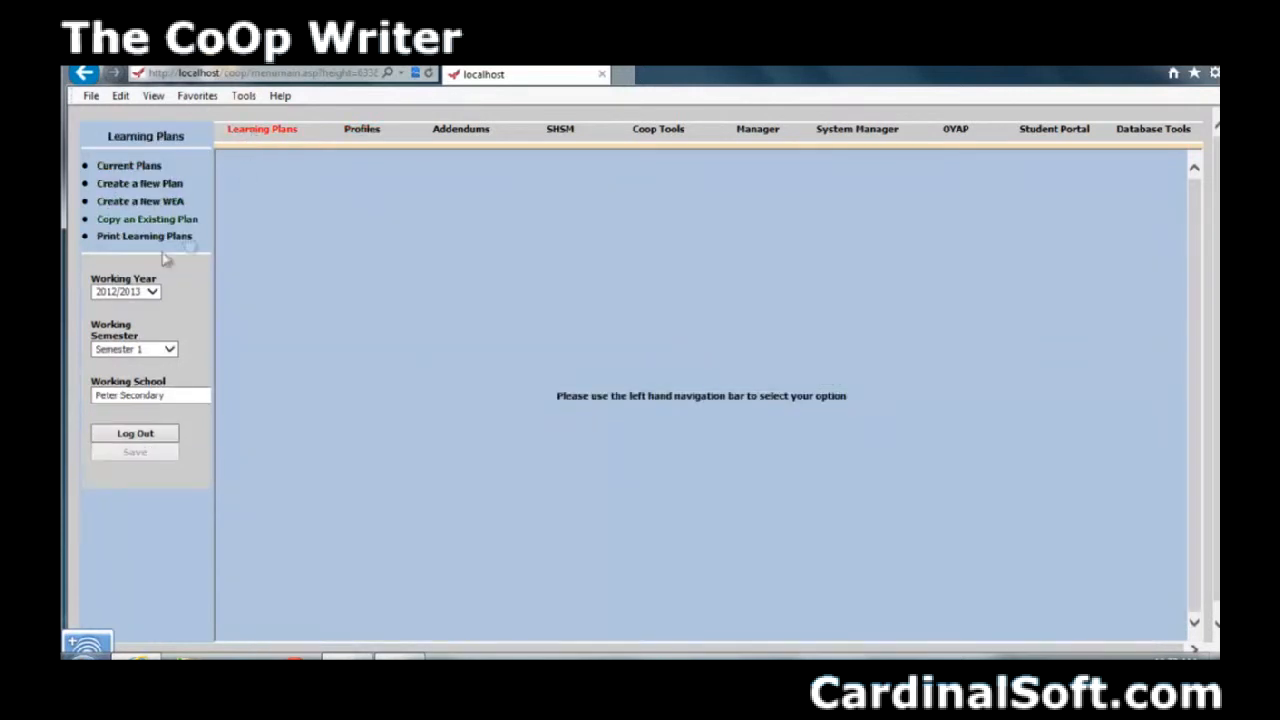
click(158, 186)
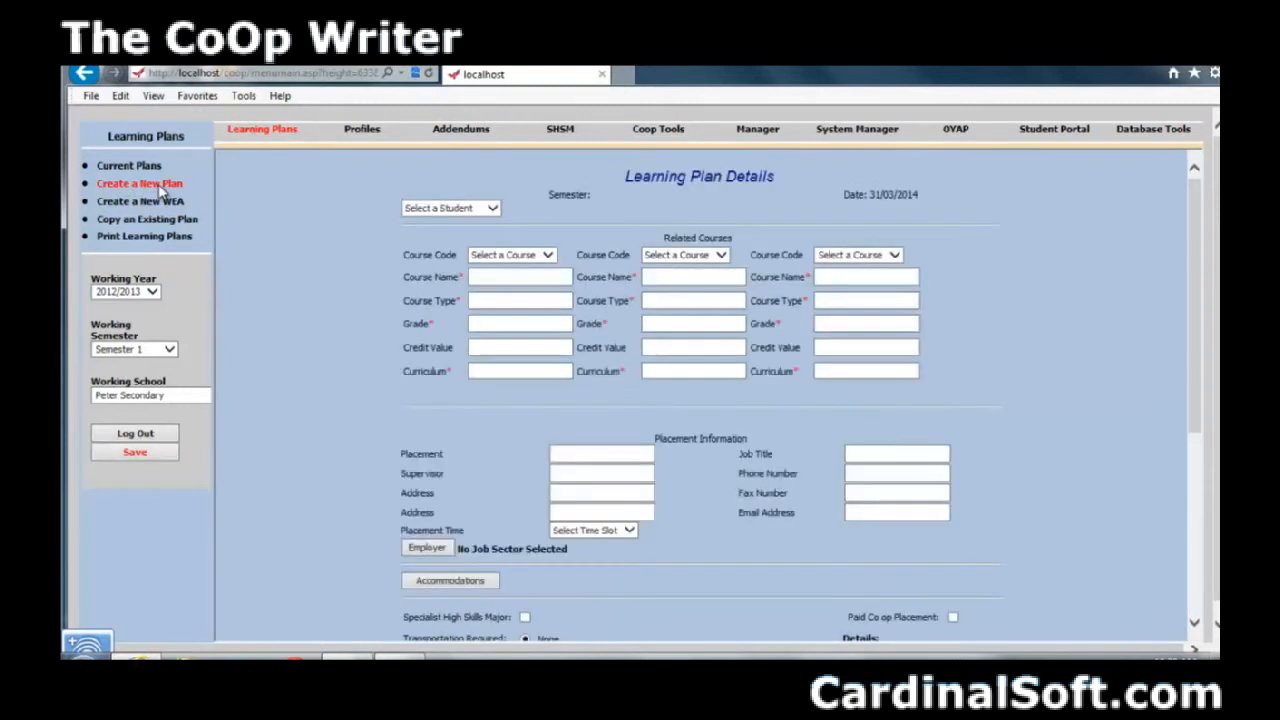
click(492, 209)
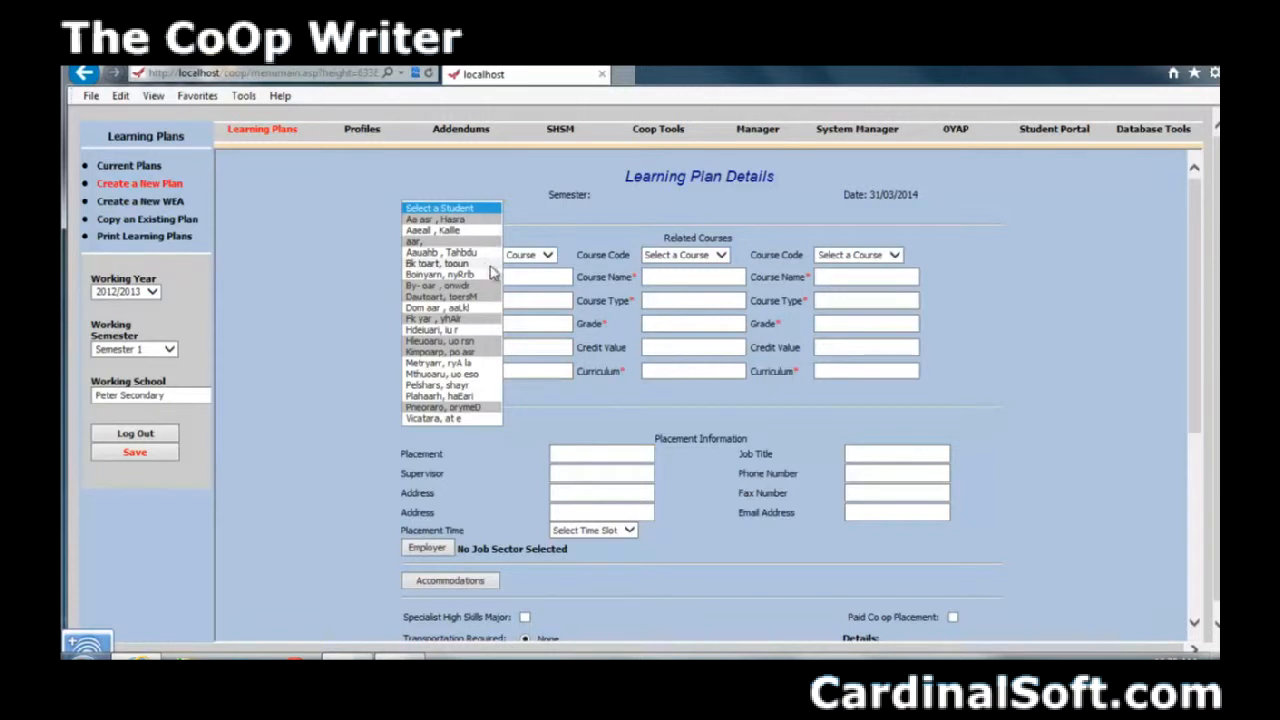
click(421, 231)
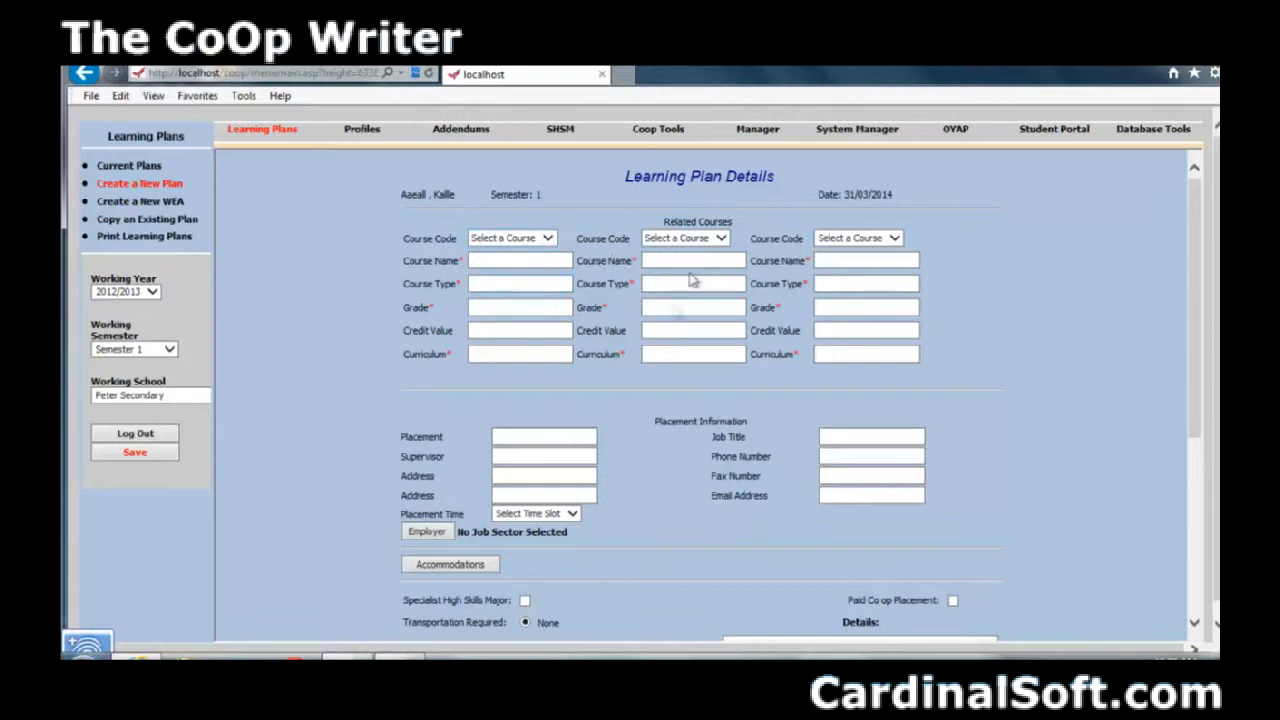
Set the learning plan's first related course to ADA 1O with a credit value of 2.
click(549, 240)
drag(549, 270, 550, 284)
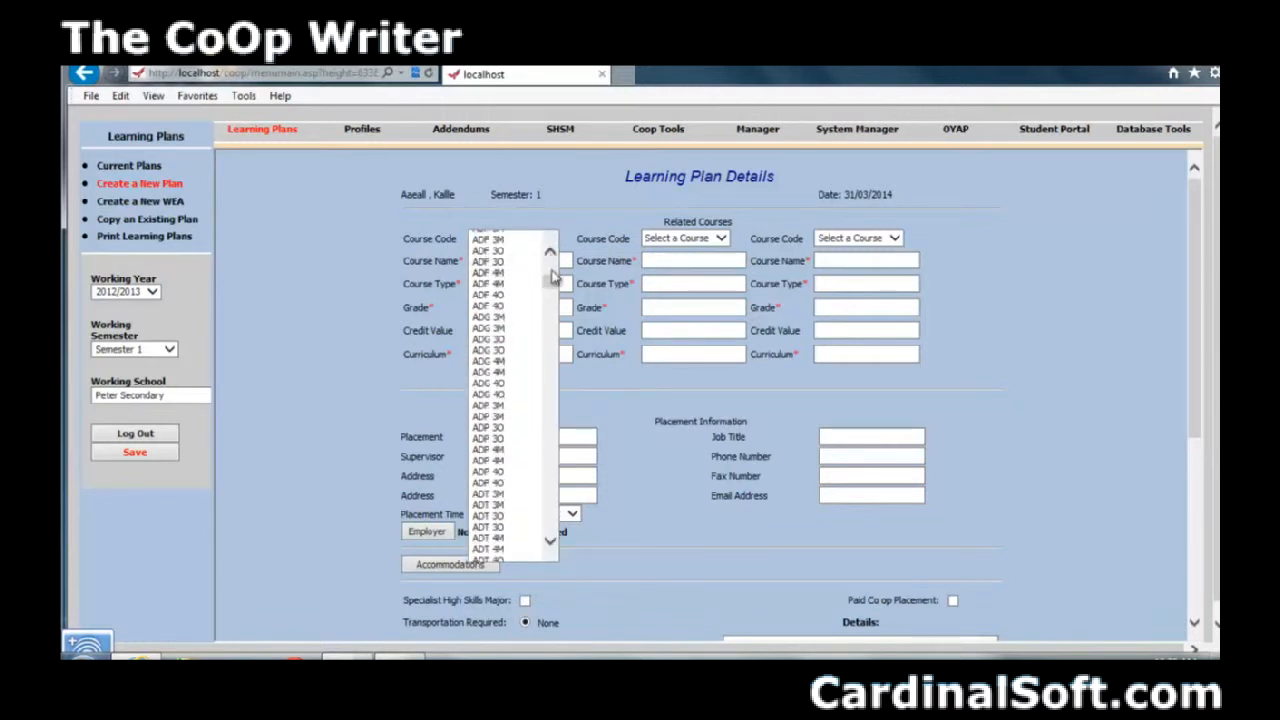
drag(555, 287, 559, 316)
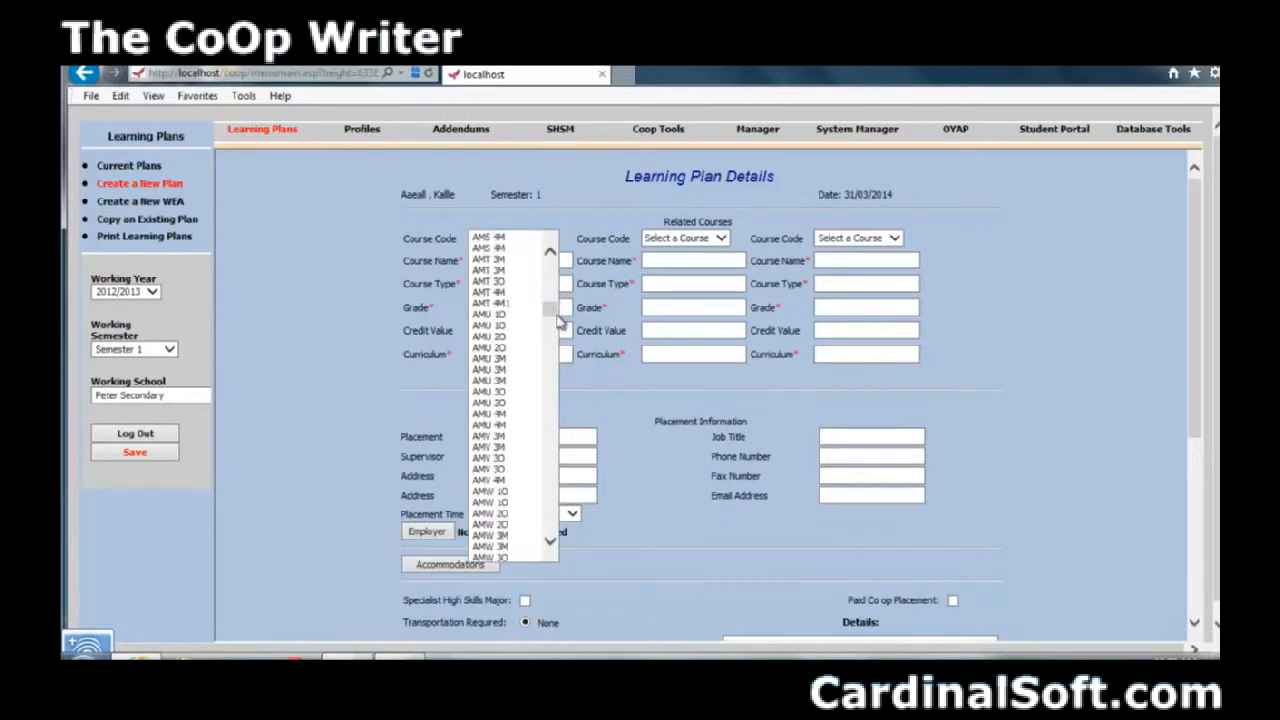
drag(552, 315, 553, 285)
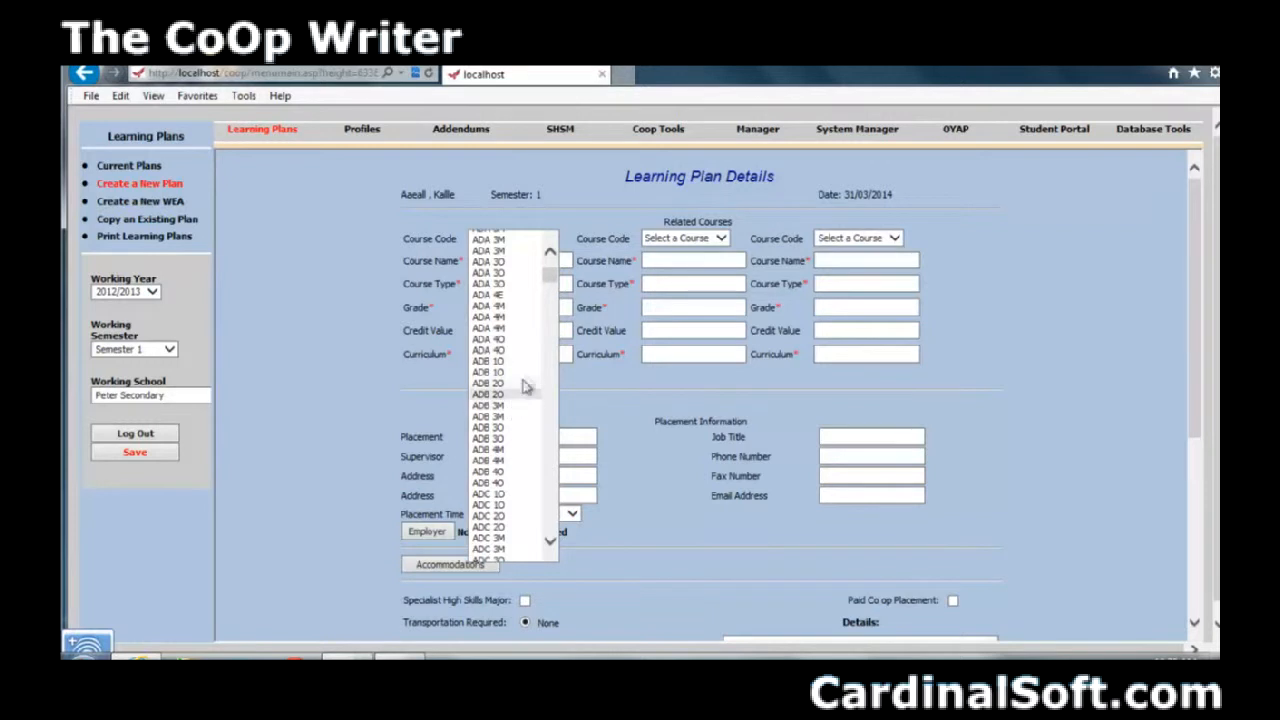
click(551, 253)
click(551, 253)
click(551, 253)
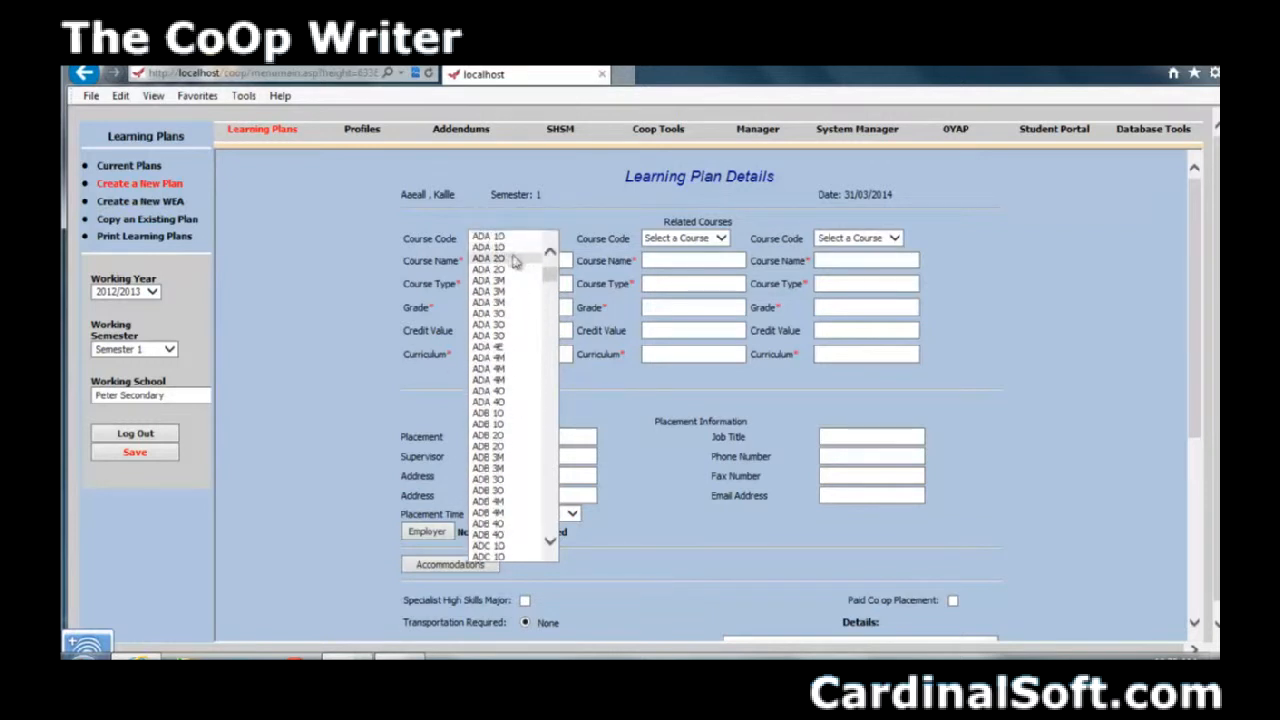
click(490, 256)
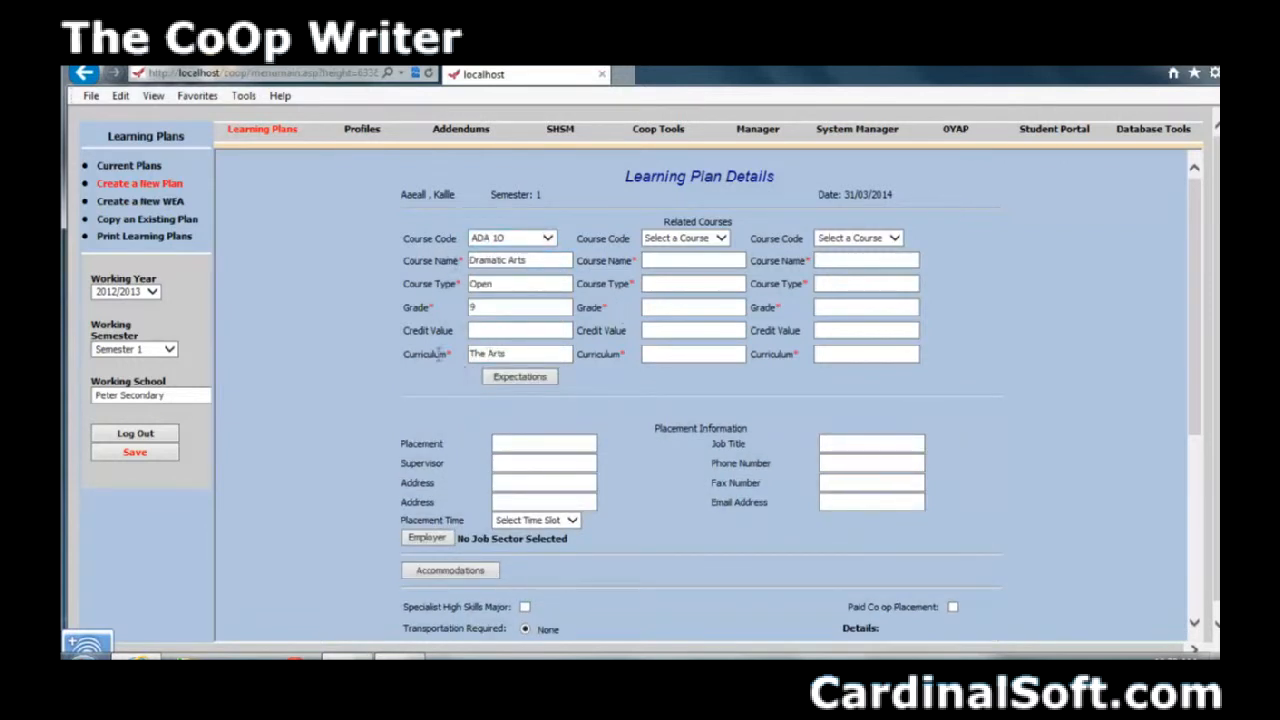
click(530, 333)
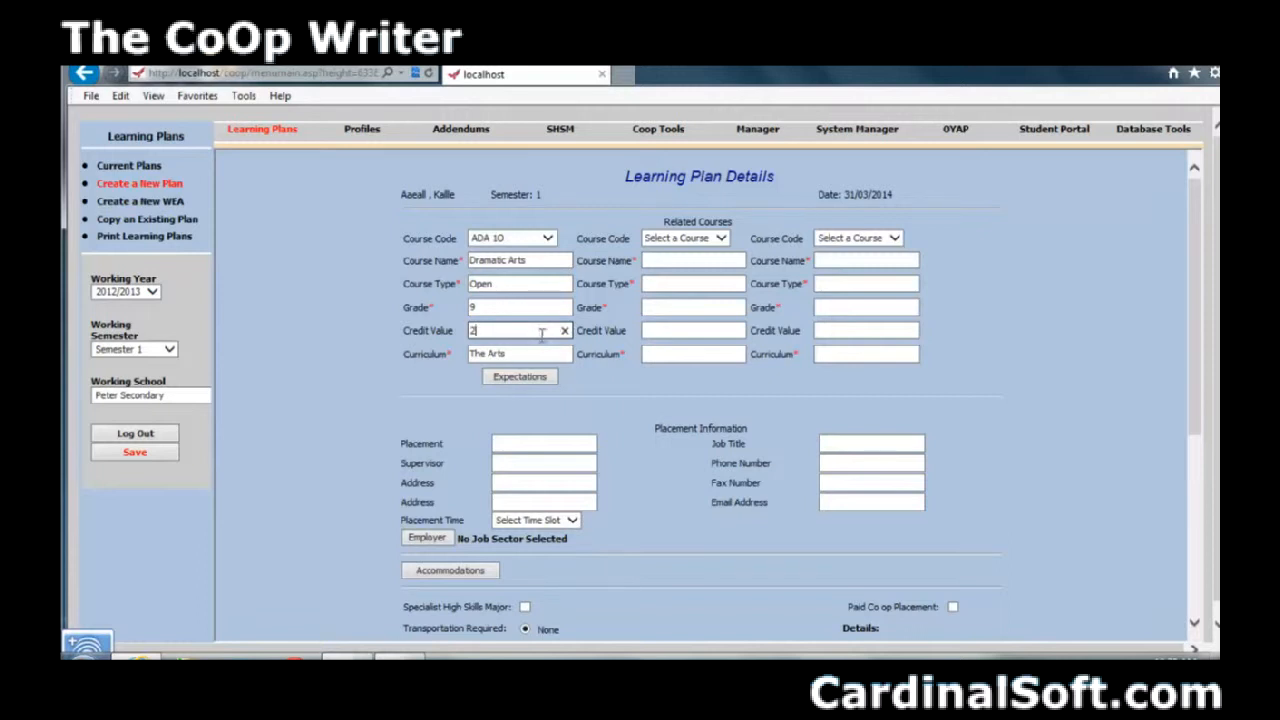
click(668, 387)
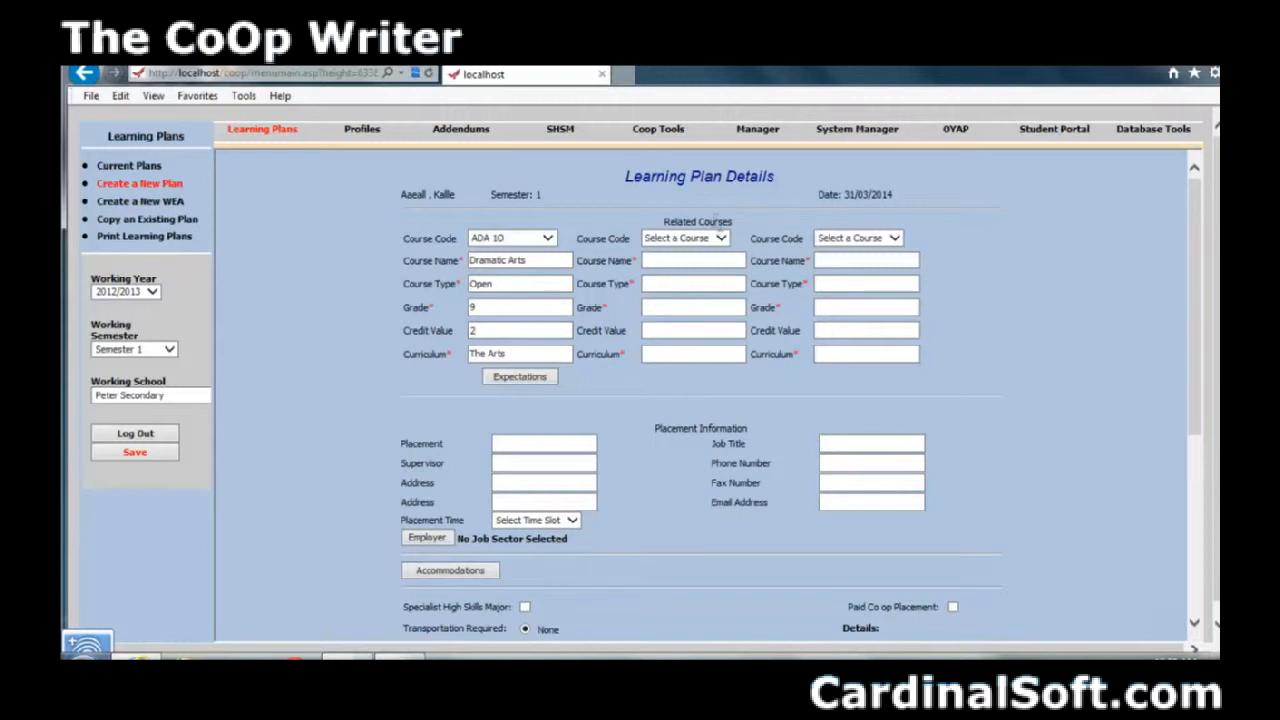
click(726, 245)
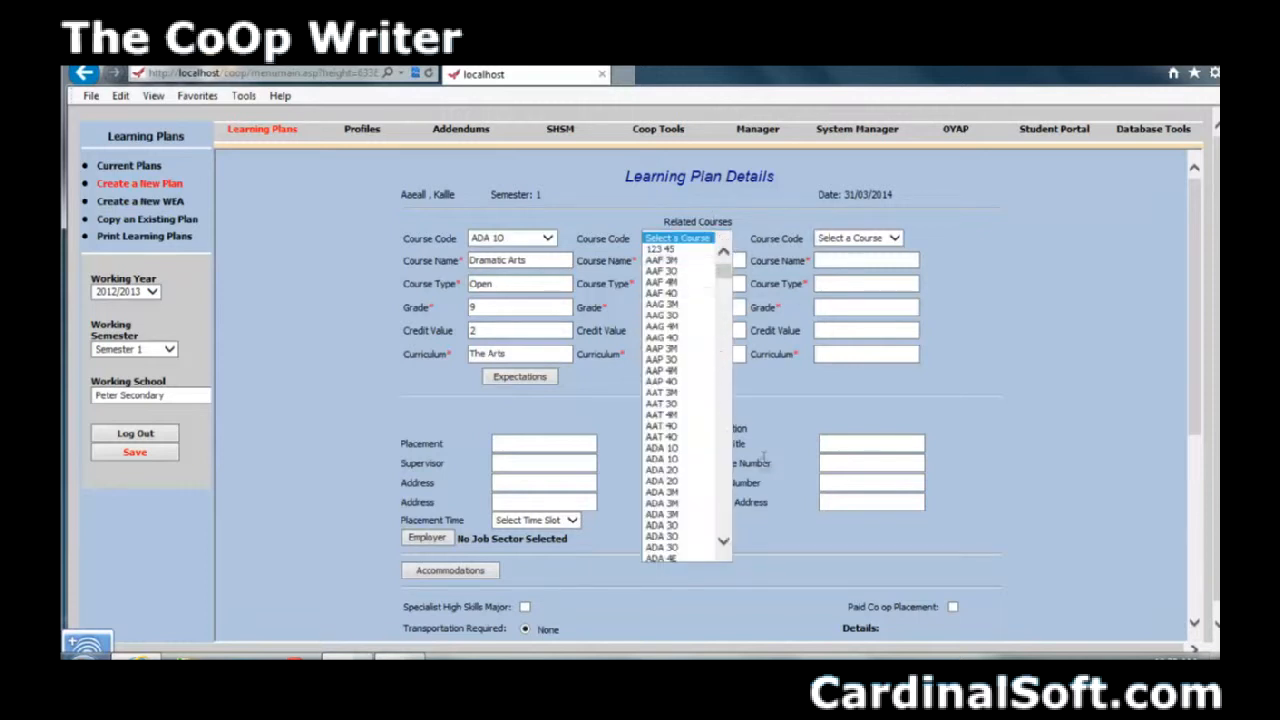
click(771, 371)
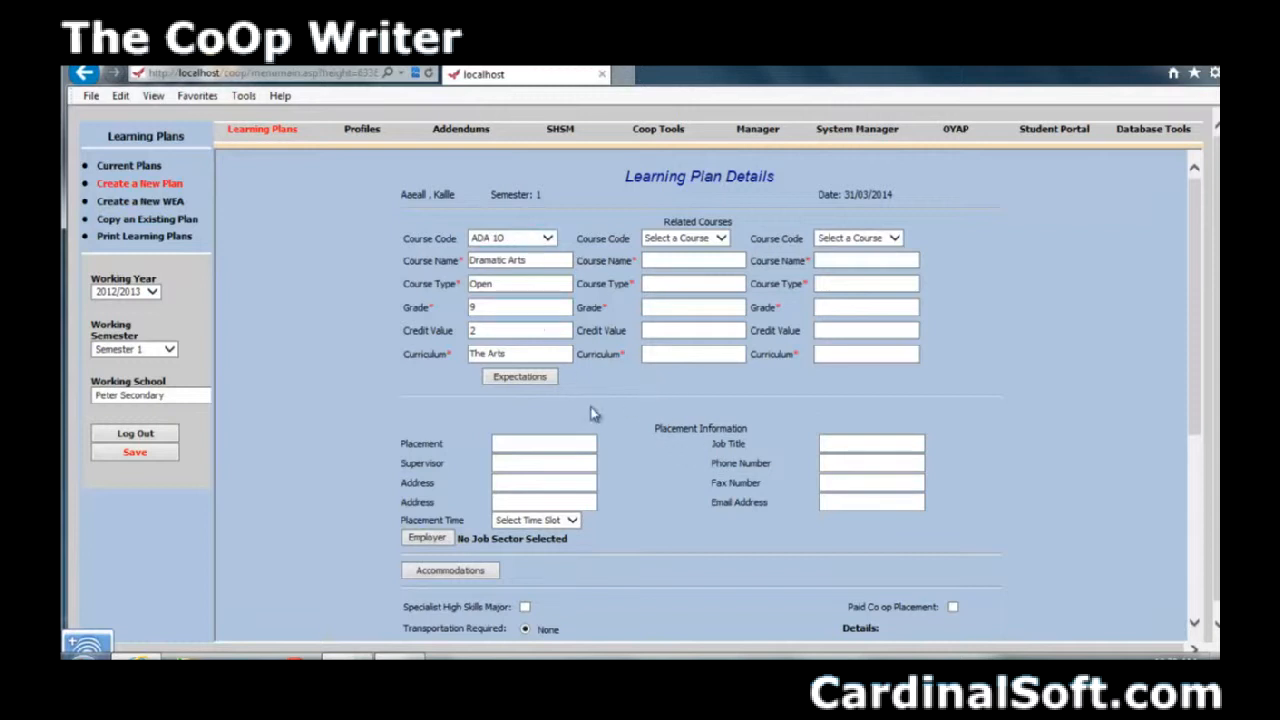
Attach the course expectations DT1.01, DT1.02, DA2.05 and DA2.06 to the learning plan for ADA 1O.
click(515, 377)
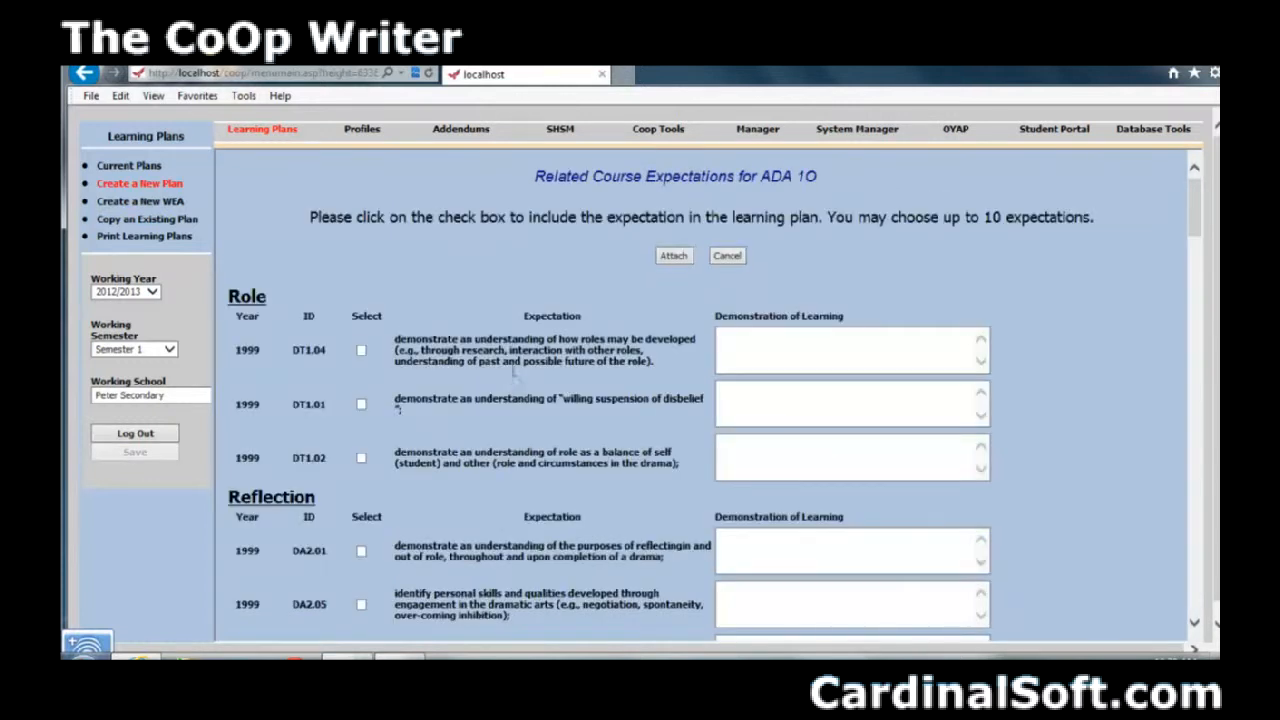
drag(1190, 199, 1197, 214)
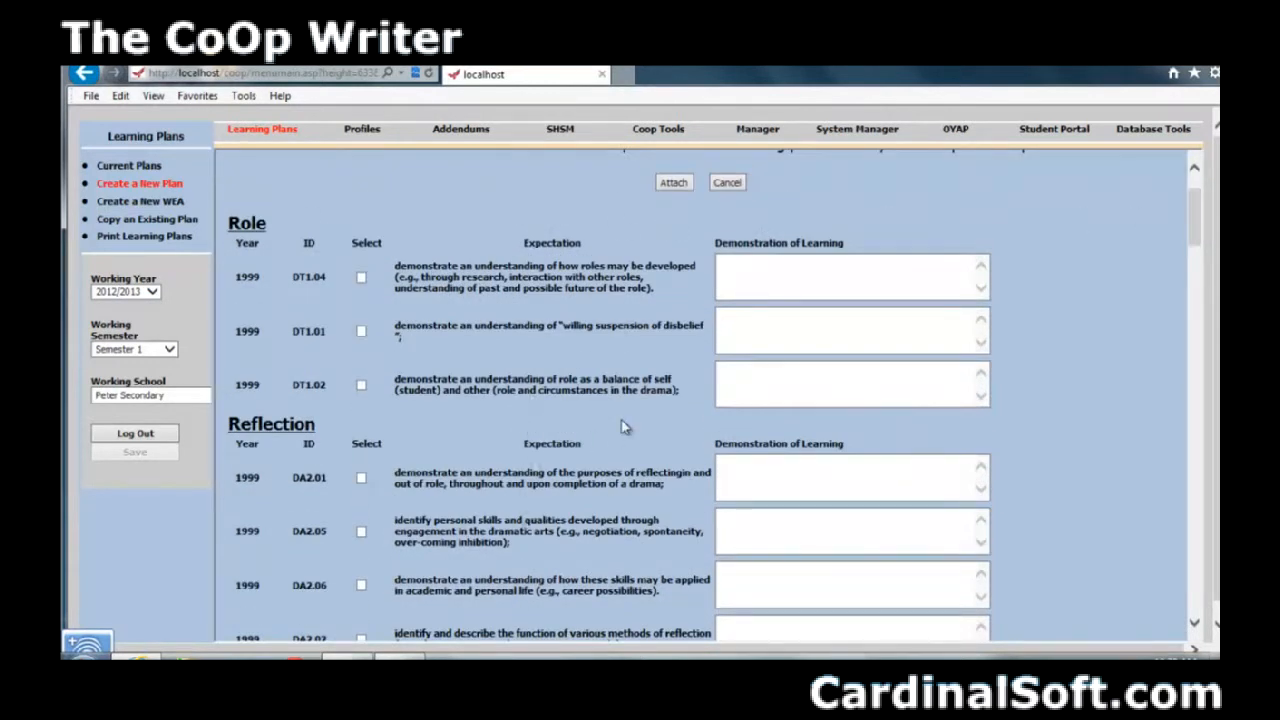
drag(237, 283, 259, 290)
drag(241, 278, 264, 279)
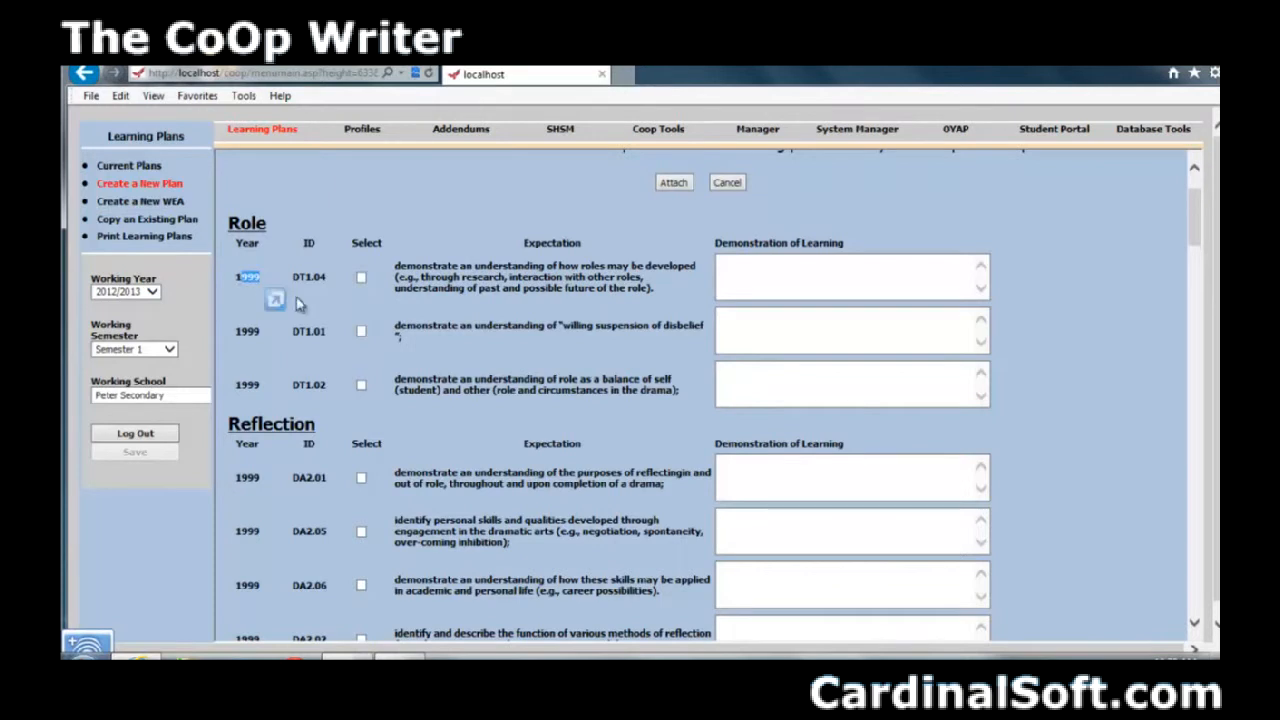
click(302, 300)
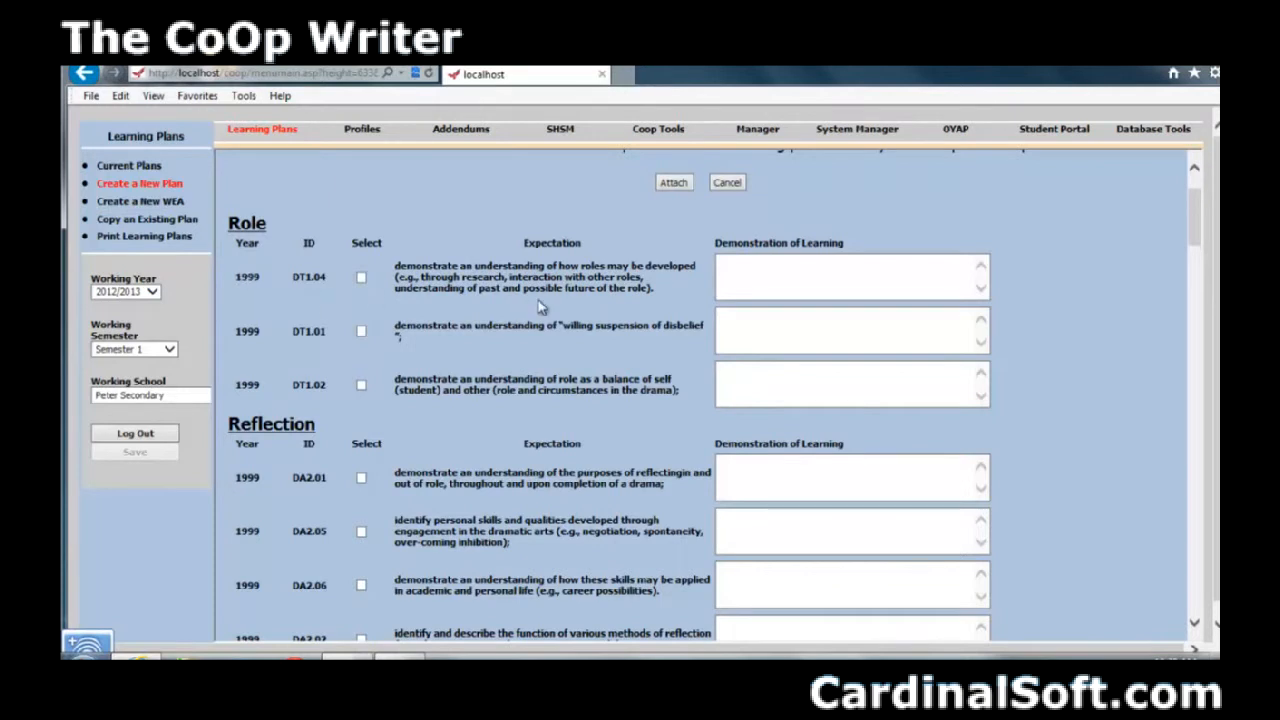
click(361, 331)
click(362, 386)
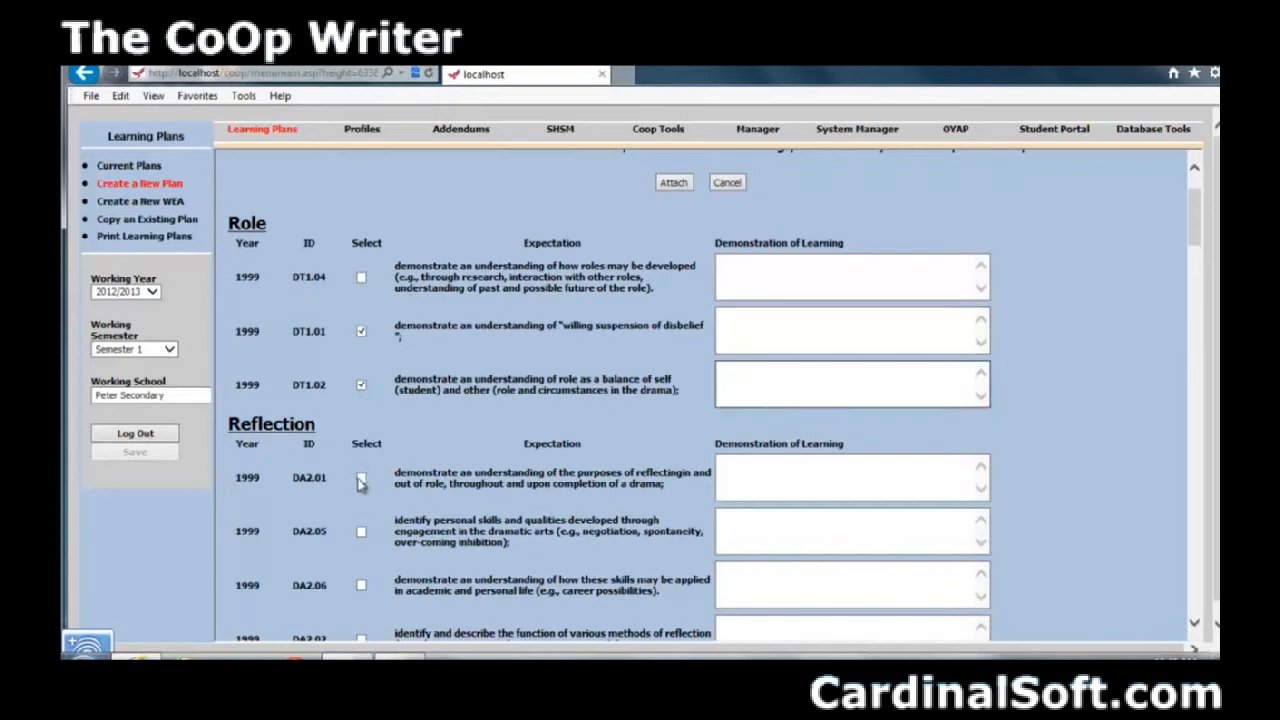
click(362, 533)
click(362, 586)
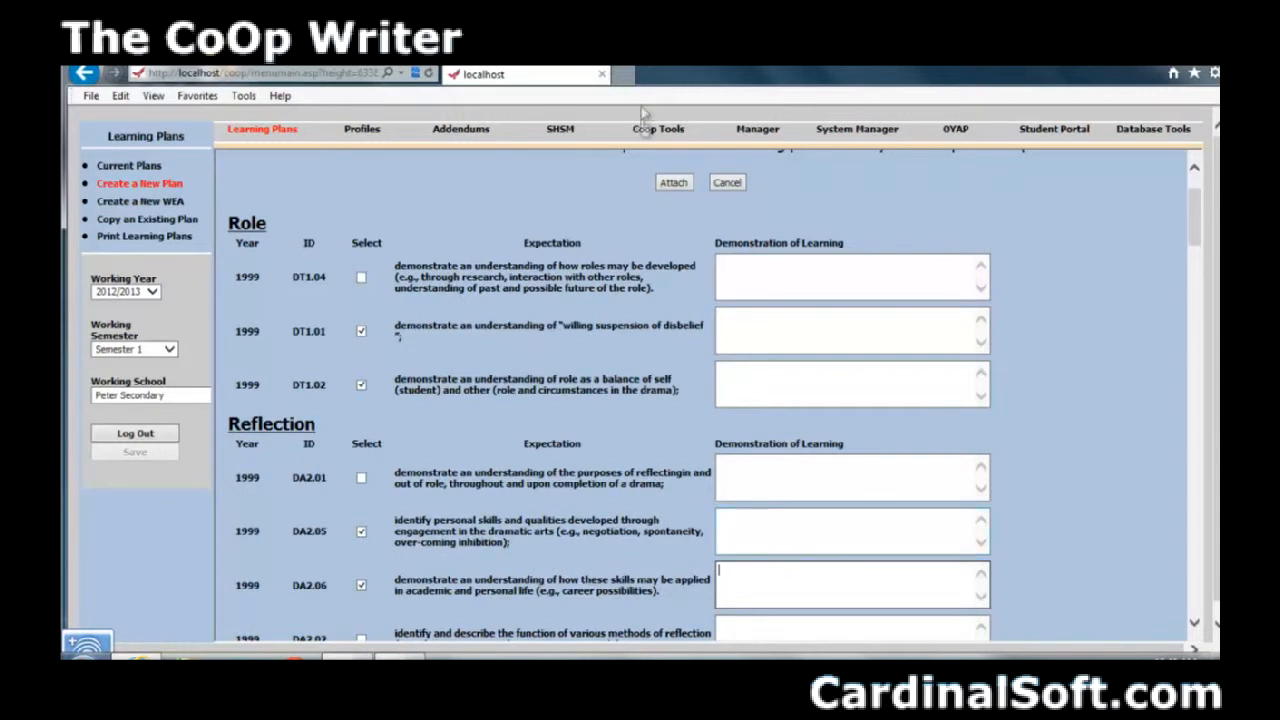
click(676, 184)
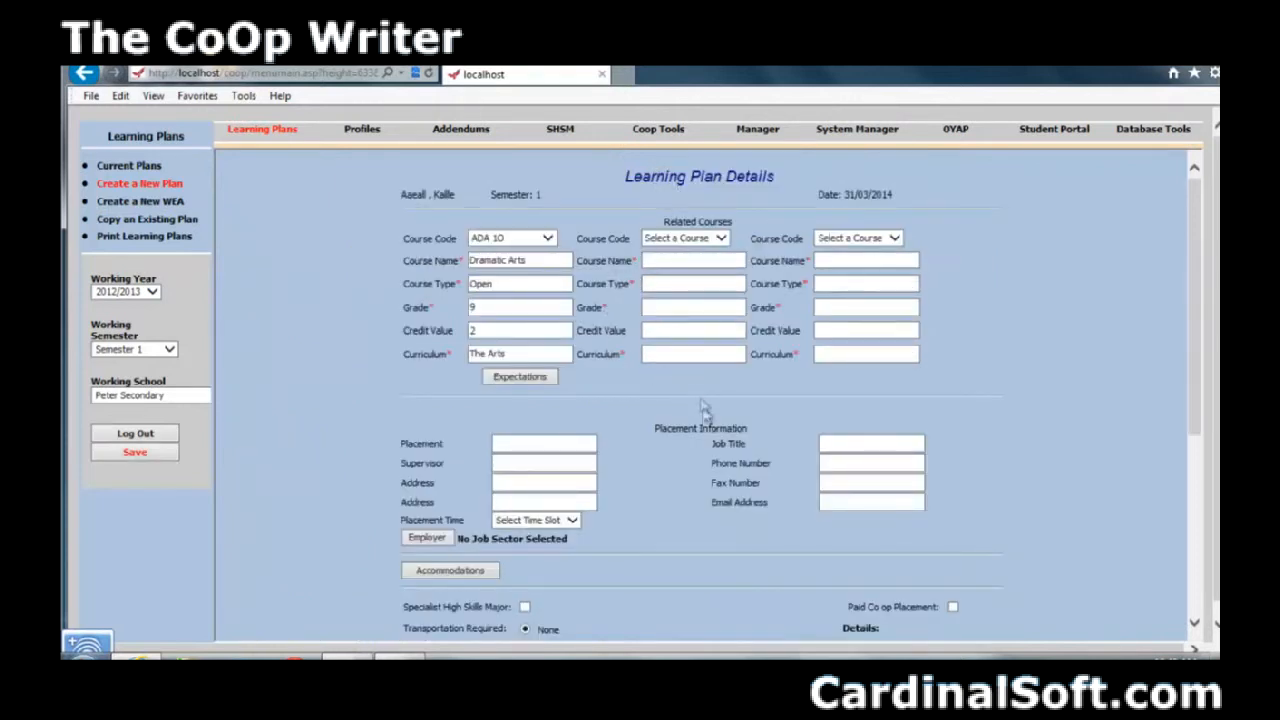
Select Als Auto with the subject Auto Mechanics as the learning plan's placement employer.
scroll(700, 405, down, 3)
scroll(705, 416, up, 2)
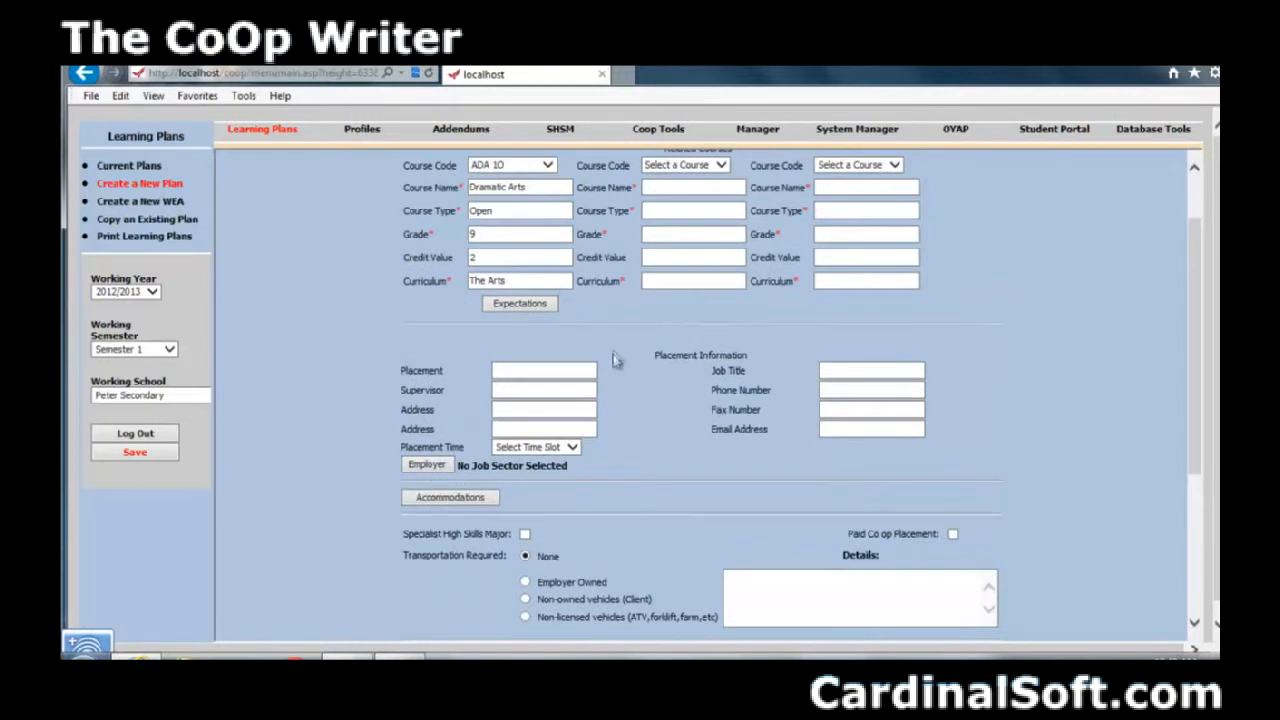
click(422, 470)
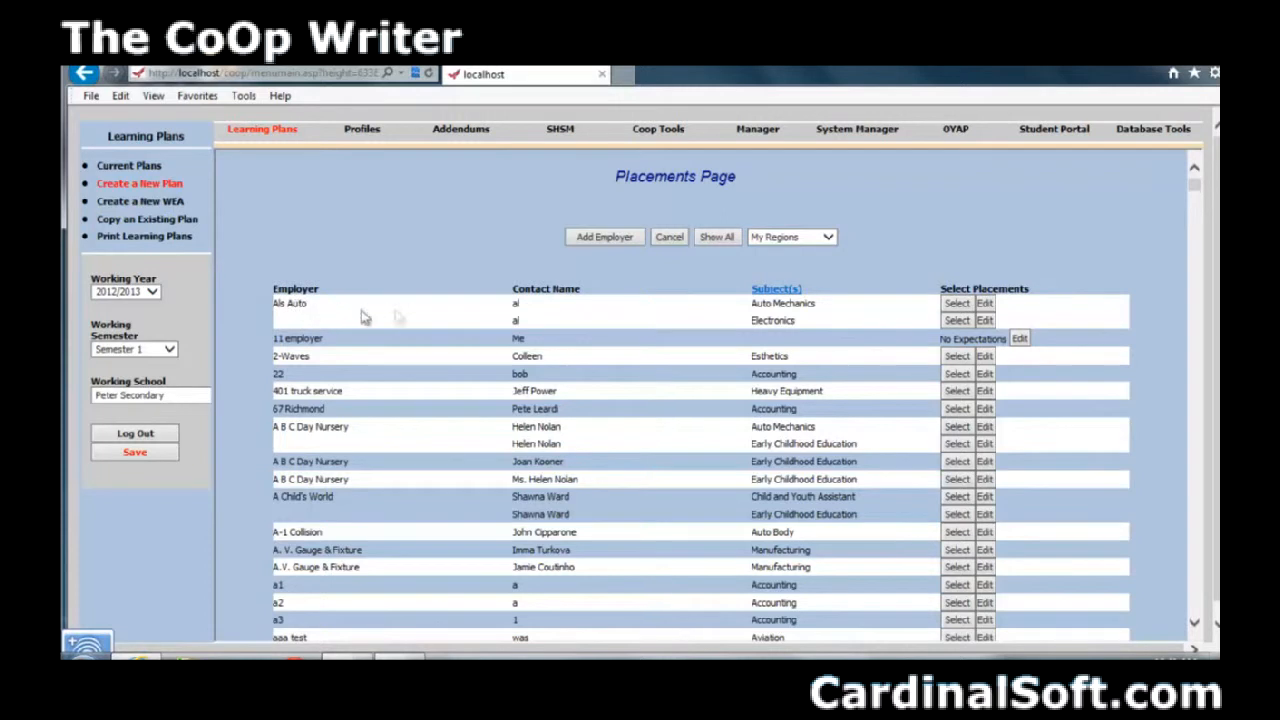
click(958, 304)
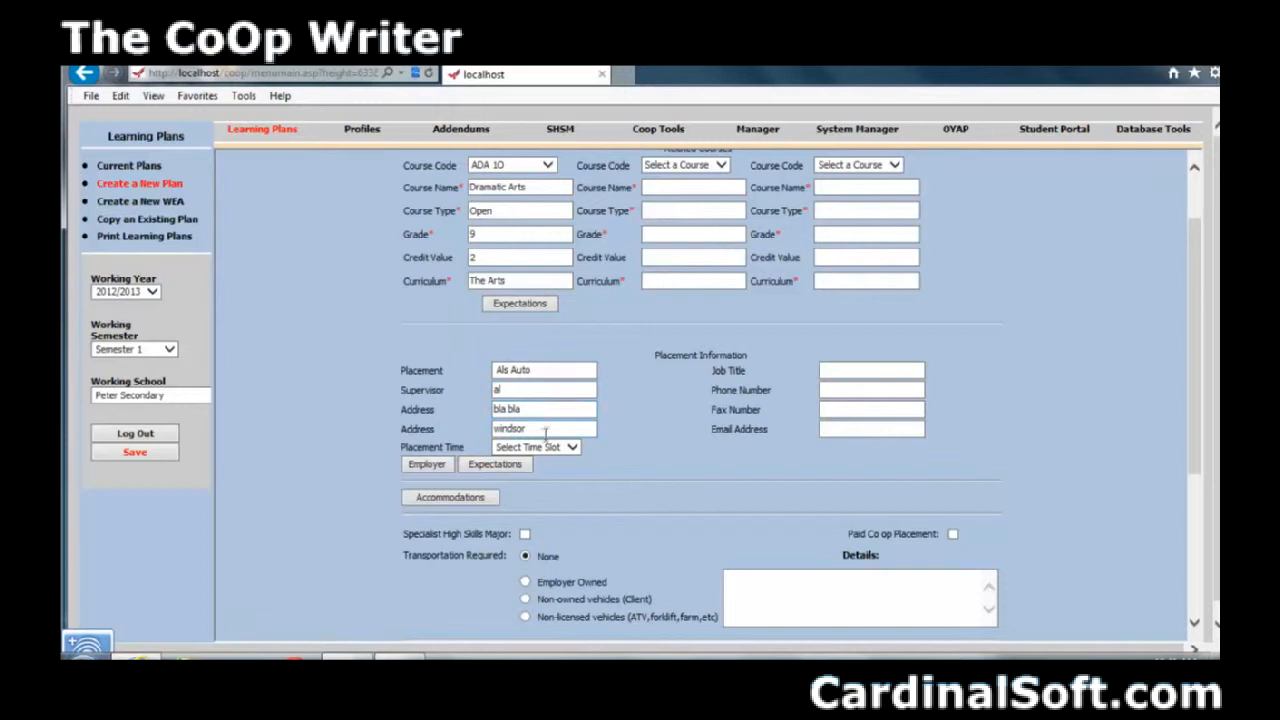
Enter Mechanics Assistant as the placement's job title and set the placement time to Mornings.
click(866, 372)
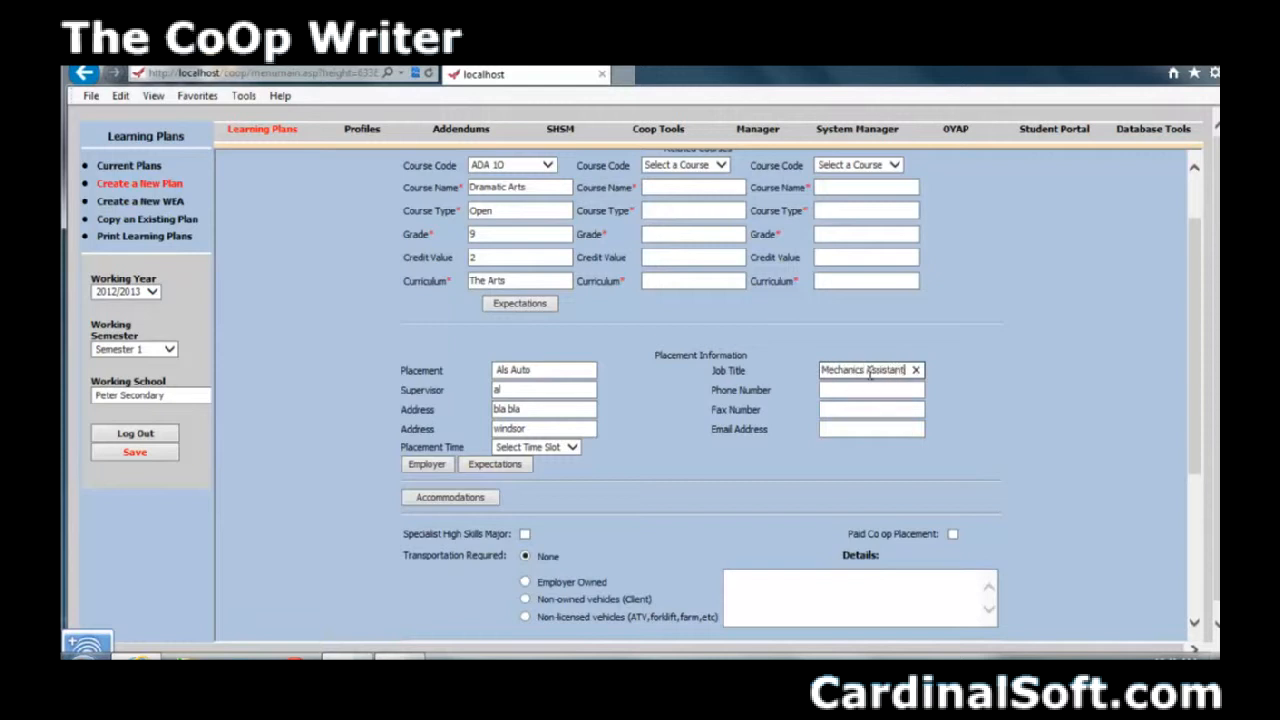
click(576, 450)
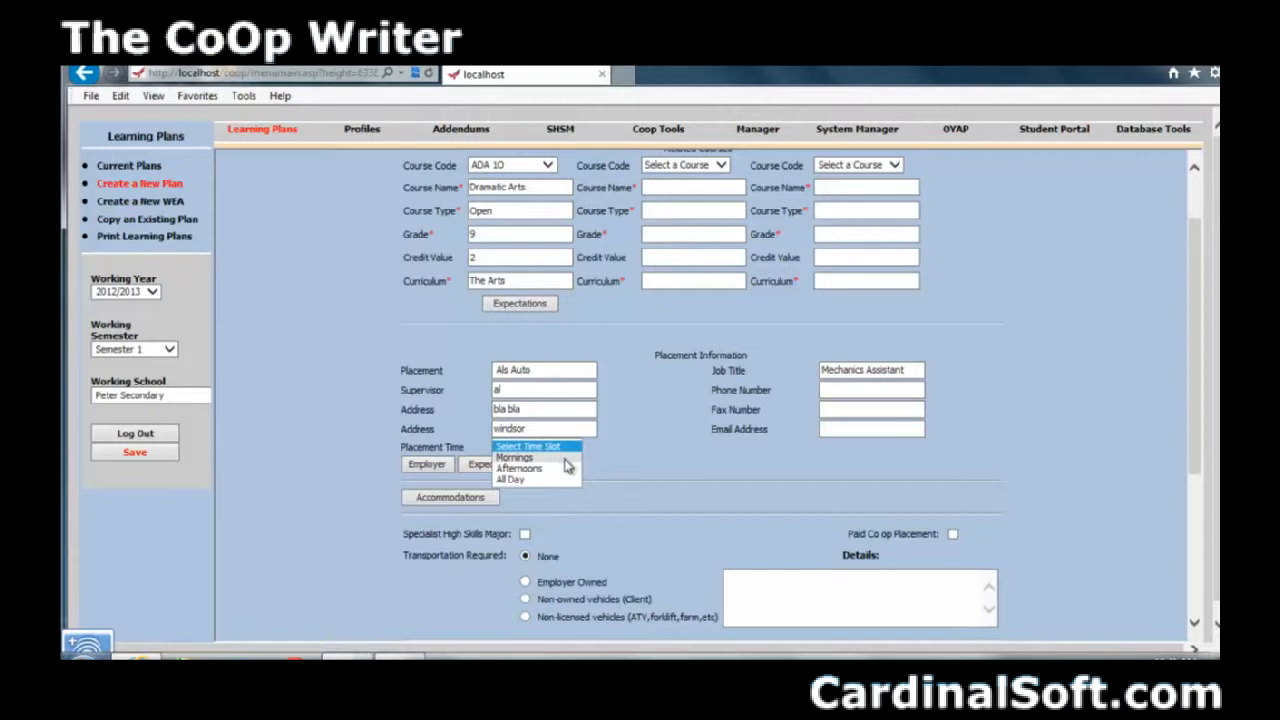
click(528, 457)
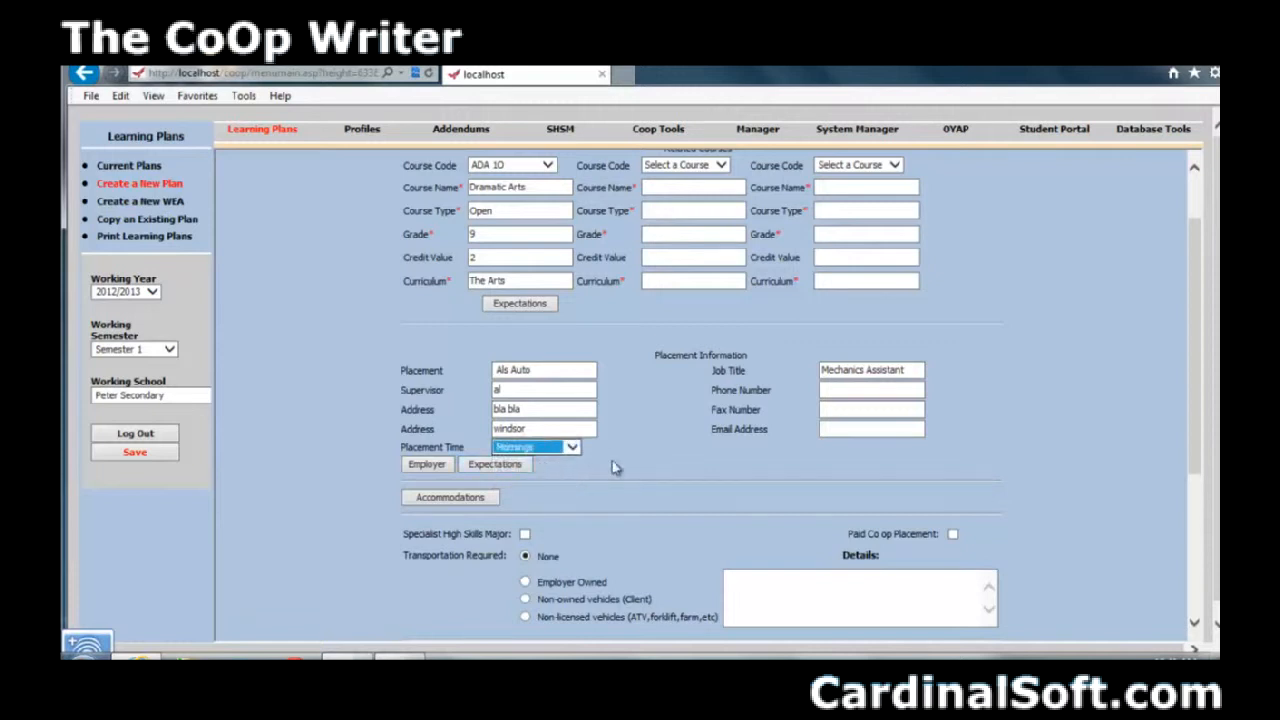
click(745, 450)
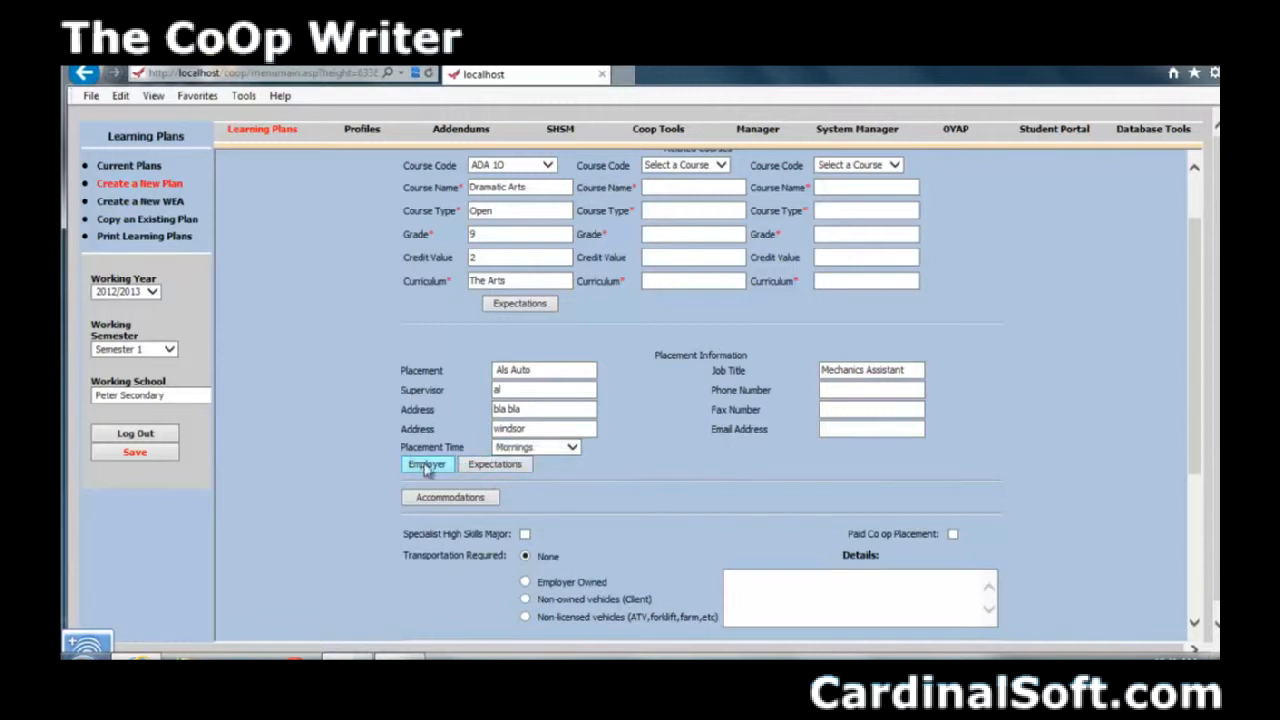
Shorten the first employer expectation to "and control devices" and select it together with "Requisition materials and supplies".
click(507, 473)
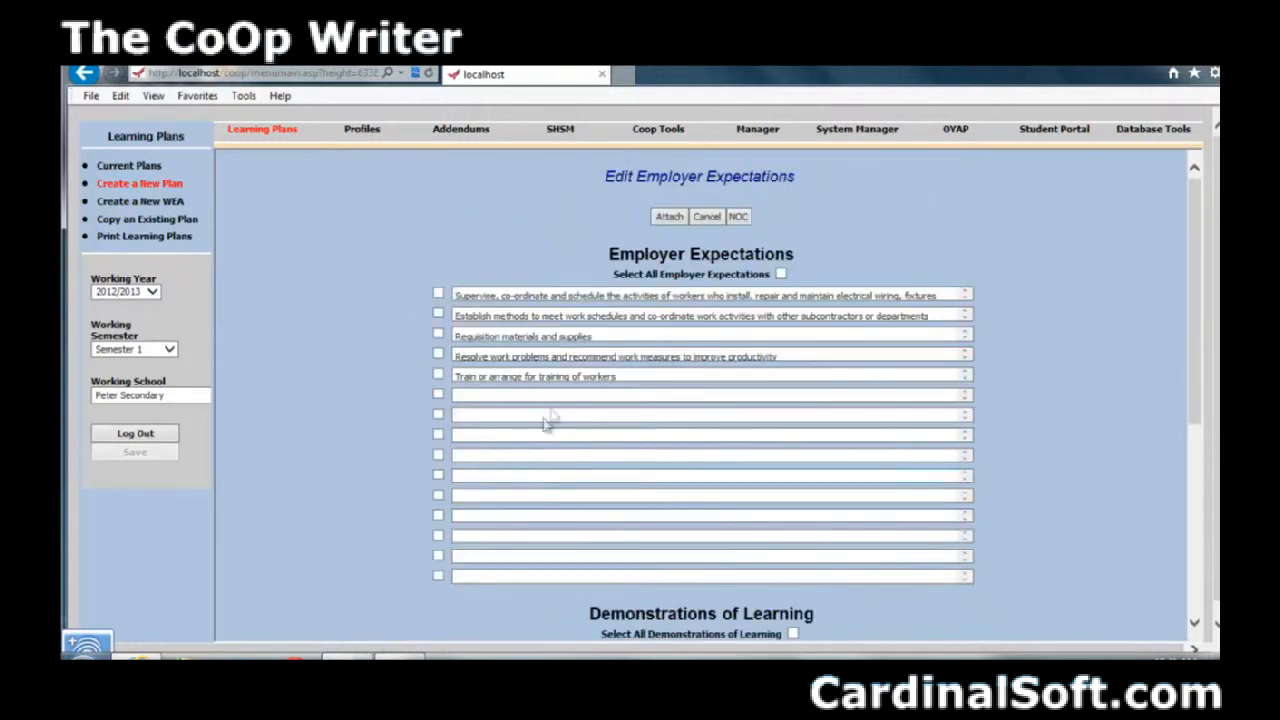
click(649, 316)
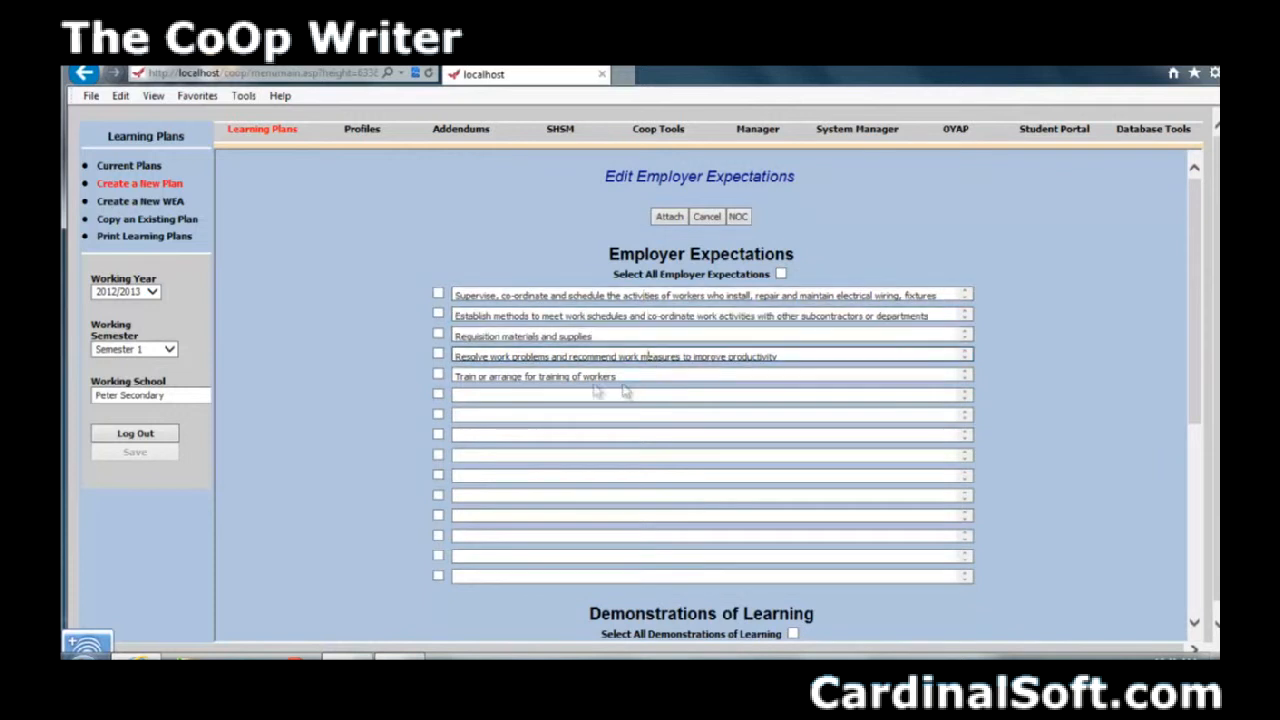
click(504, 297)
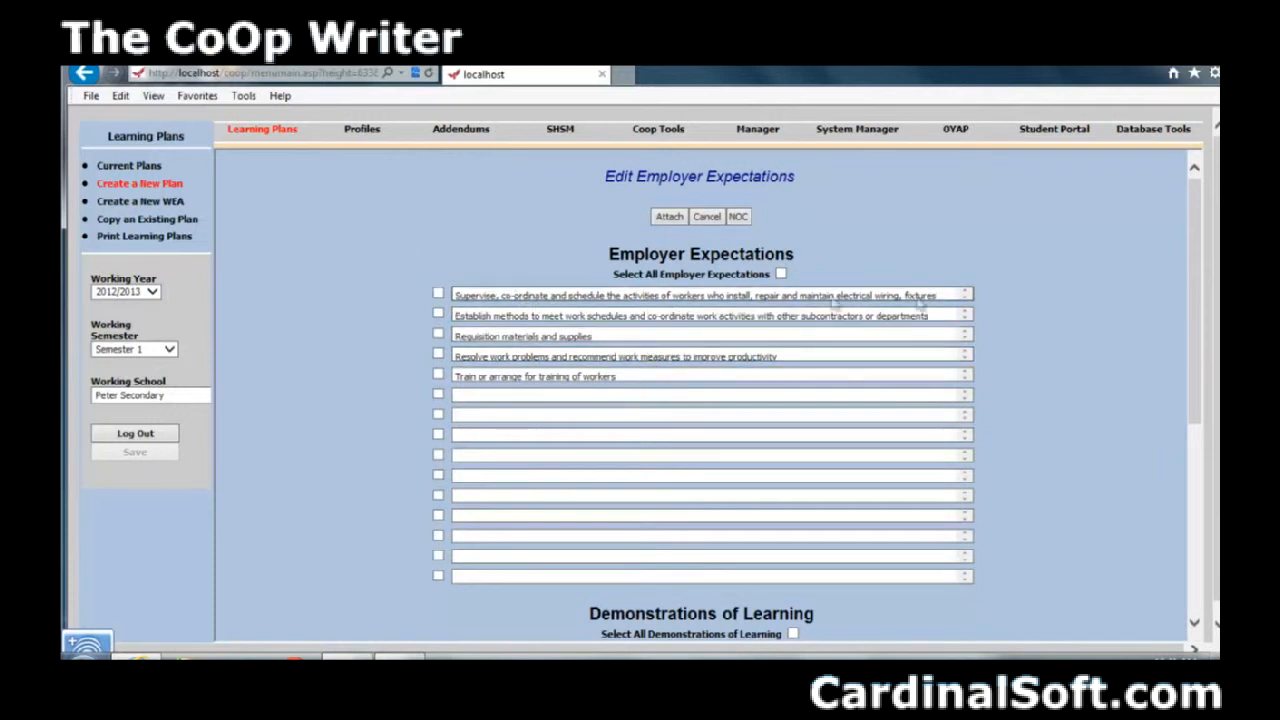
drag(943, 296, 538, 298)
key(Delete)
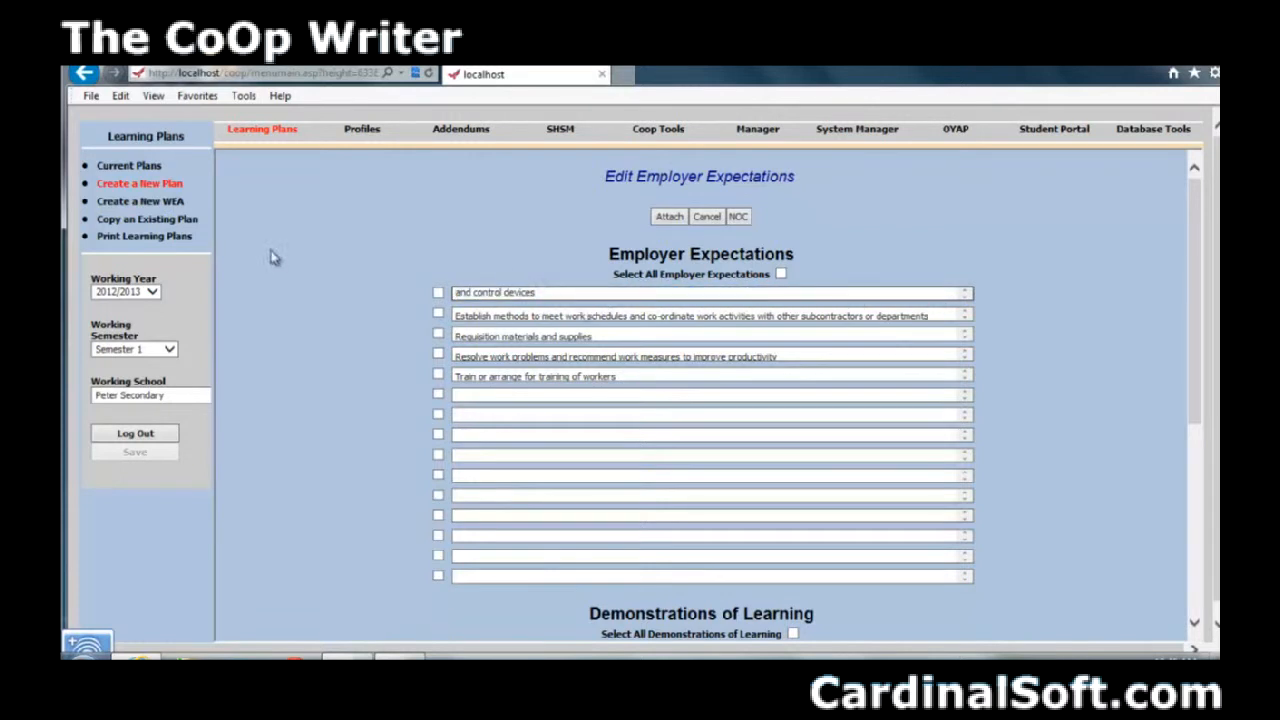
click(438, 292)
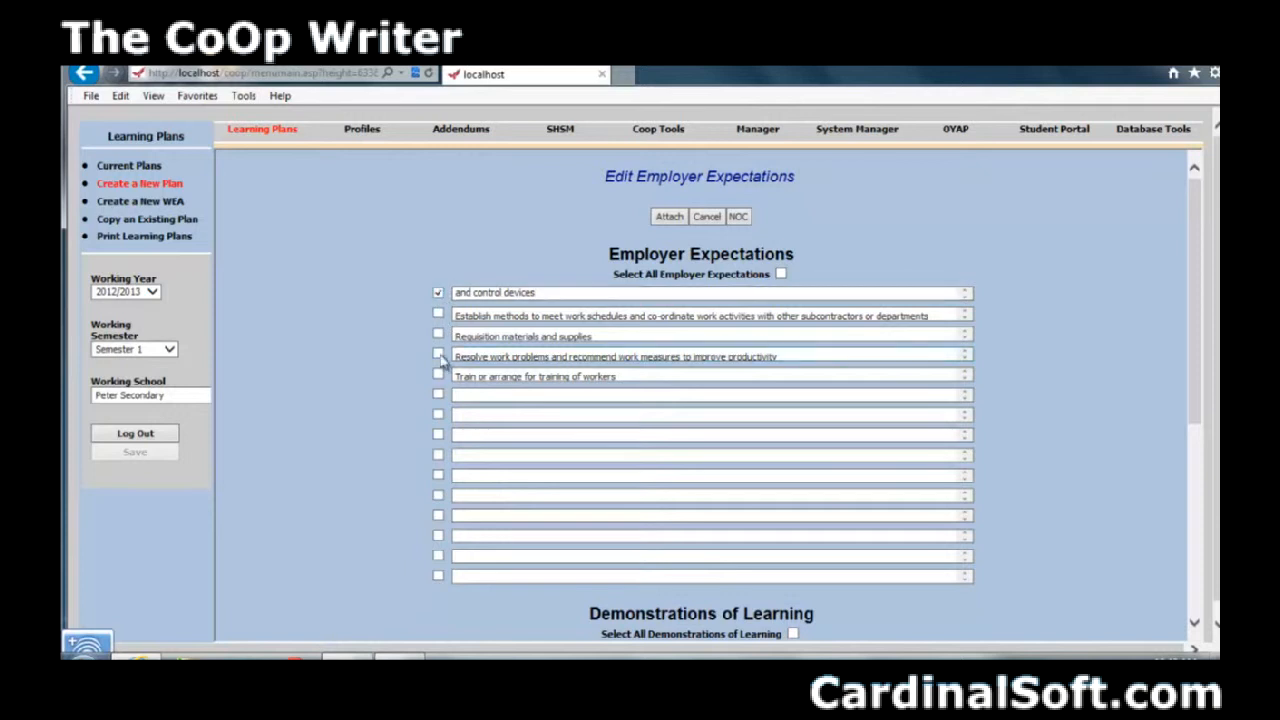
click(438, 335)
Add and select the custom employer expectation "Can differentiate between a carb and fuel injected" in the first empty row.
click(438, 394)
click(497, 404)
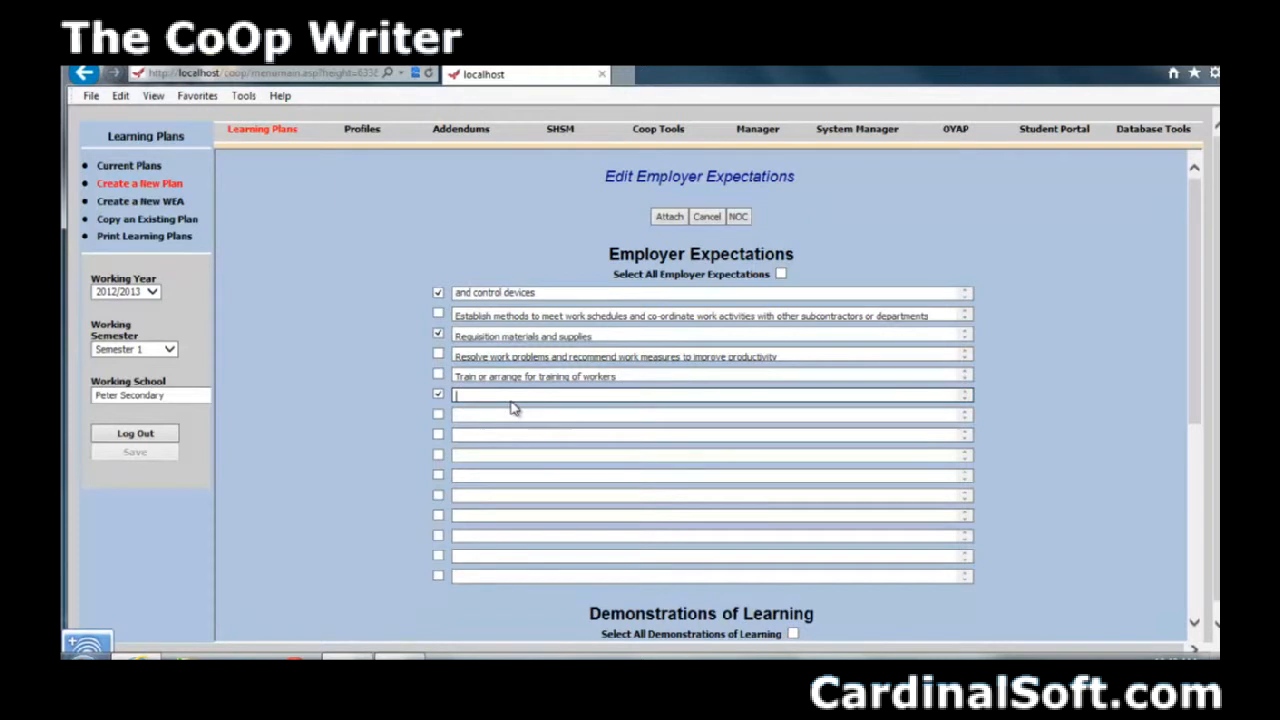
text(c)
text(an)
text(engine)
key(BackSpace)
key(BackSpace)
key(BackSpace)
key(BackSpace)
key(BackSpace)
key(BackSpace)
key(BackSpace)
key(BackSpace)
right_click(508, 399)
click(612, 401)
text(and fuel injected)
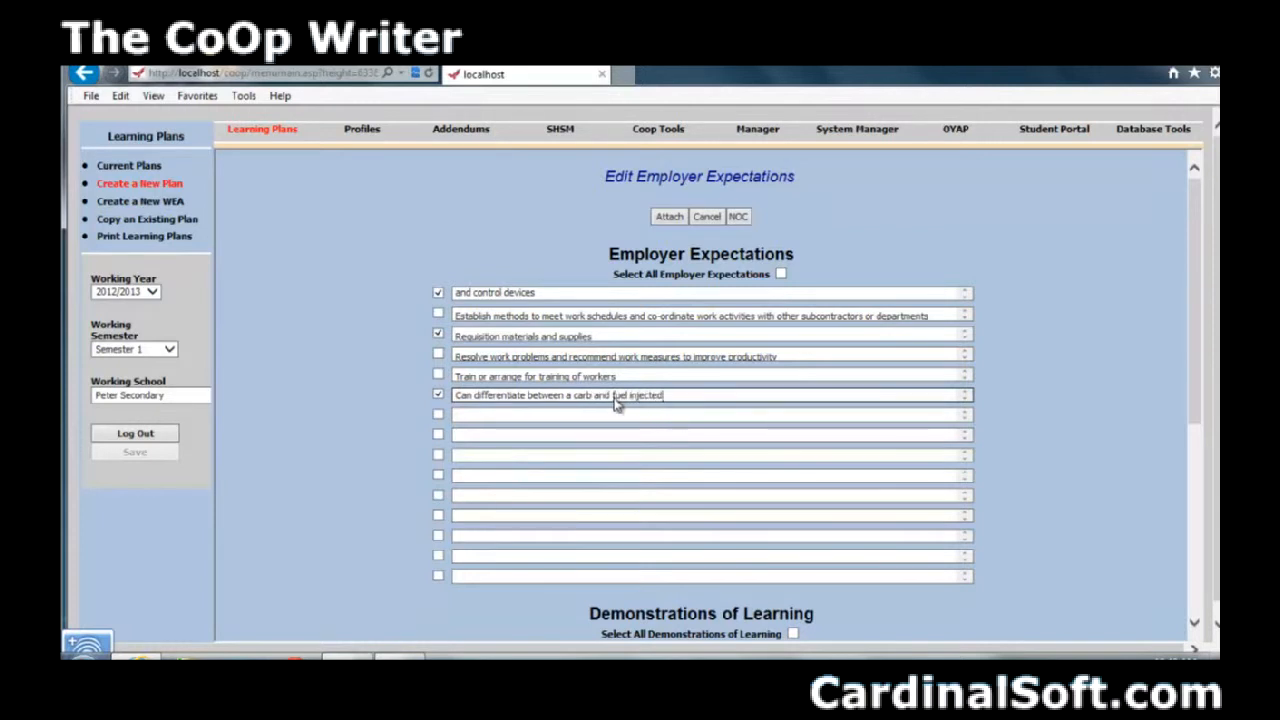
Look up NOC code 9414 and expand its full list of similar job titles.
click(739, 217)
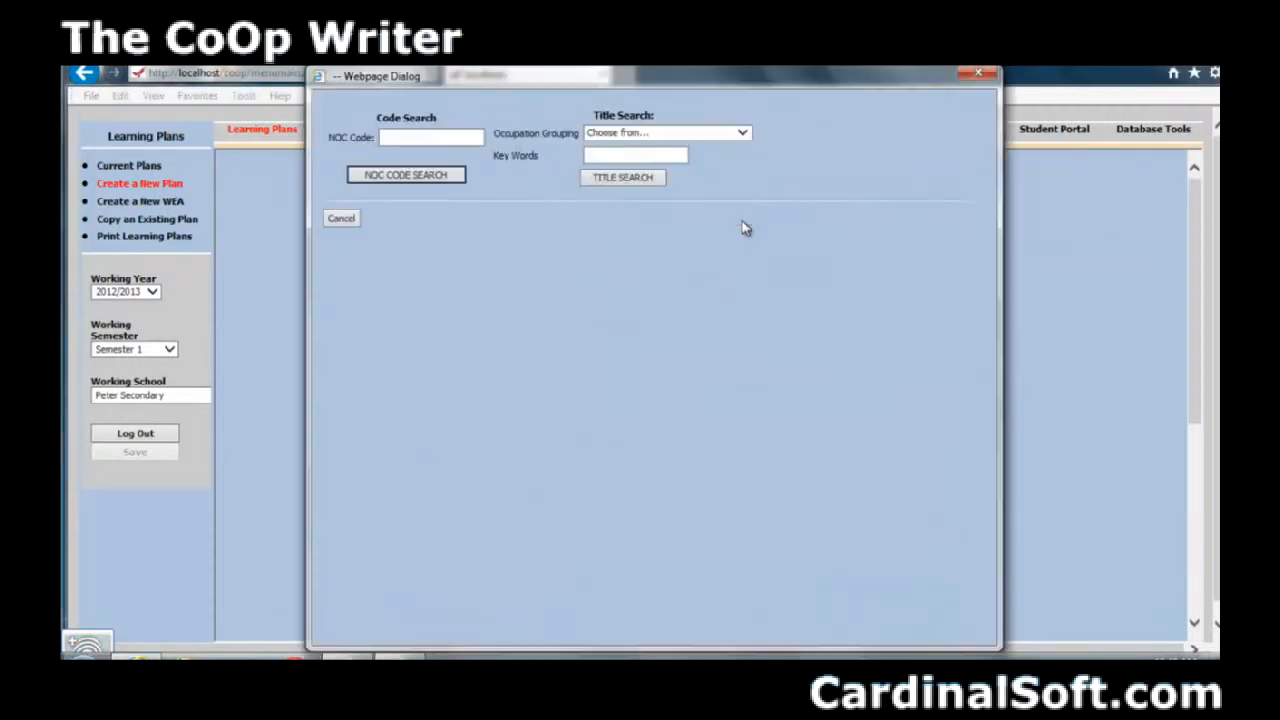
click(428, 137)
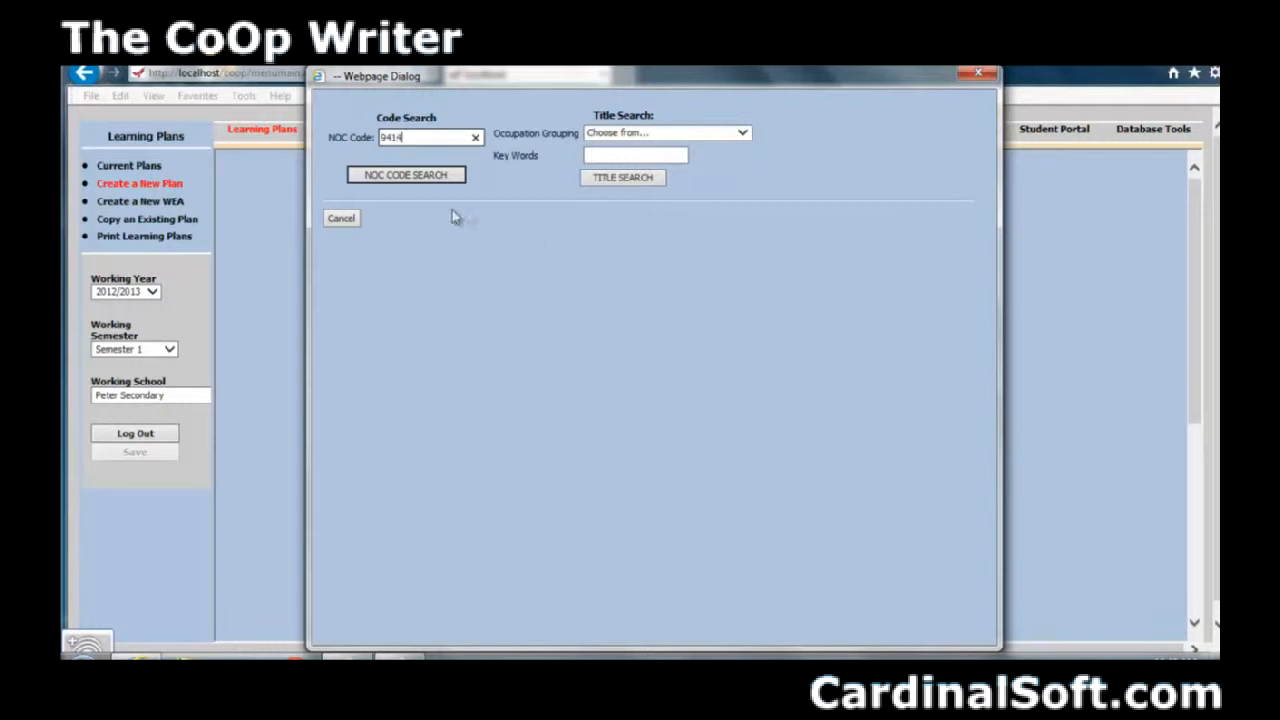
click(410, 178)
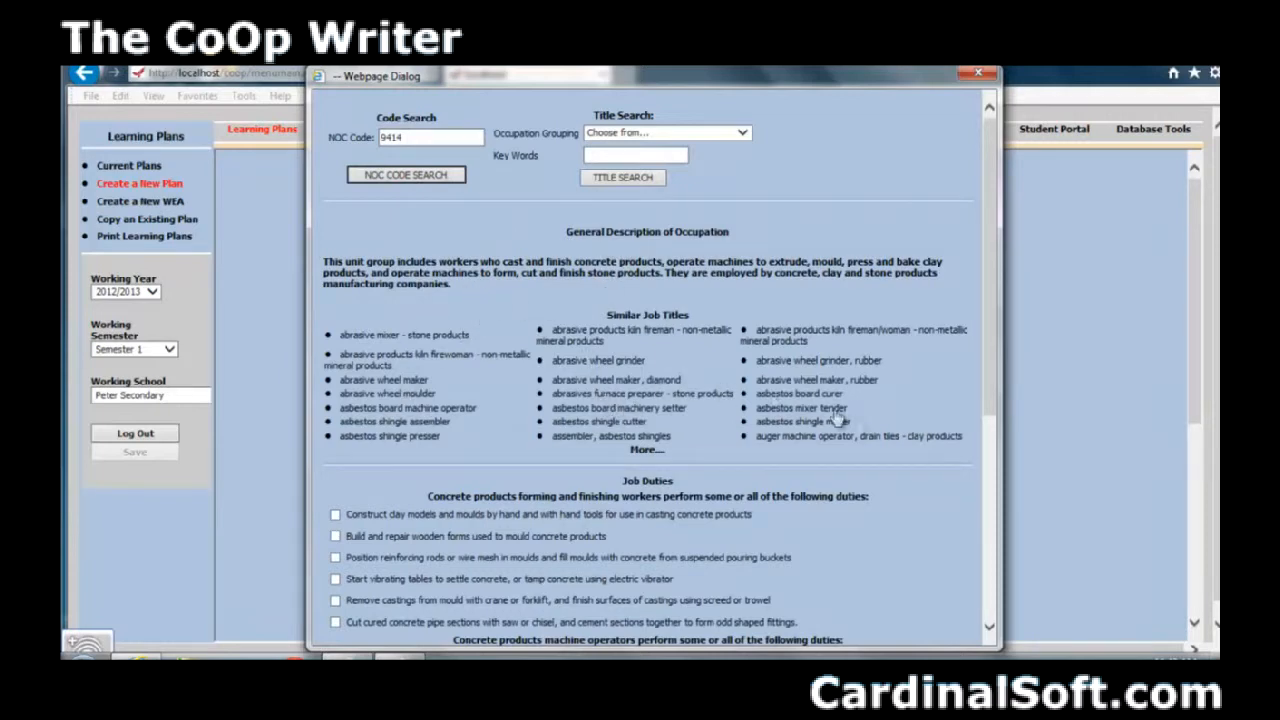
drag(988, 264, 973, 210)
click(645, 450)
mouse_move(994, 156)
mouse_down()
mouse_move(995, 453)
mouse_move(991, 140)
mouse_up()
Clear the NOC code, search Business, Finance, Admin job titles for the misspelled keyword "ekkowntynt" and expand the list of similar titles.
click(437, 135)
key(BackSpace)
key(BackSpace)
key(BackSpace)
key(BackSpace)
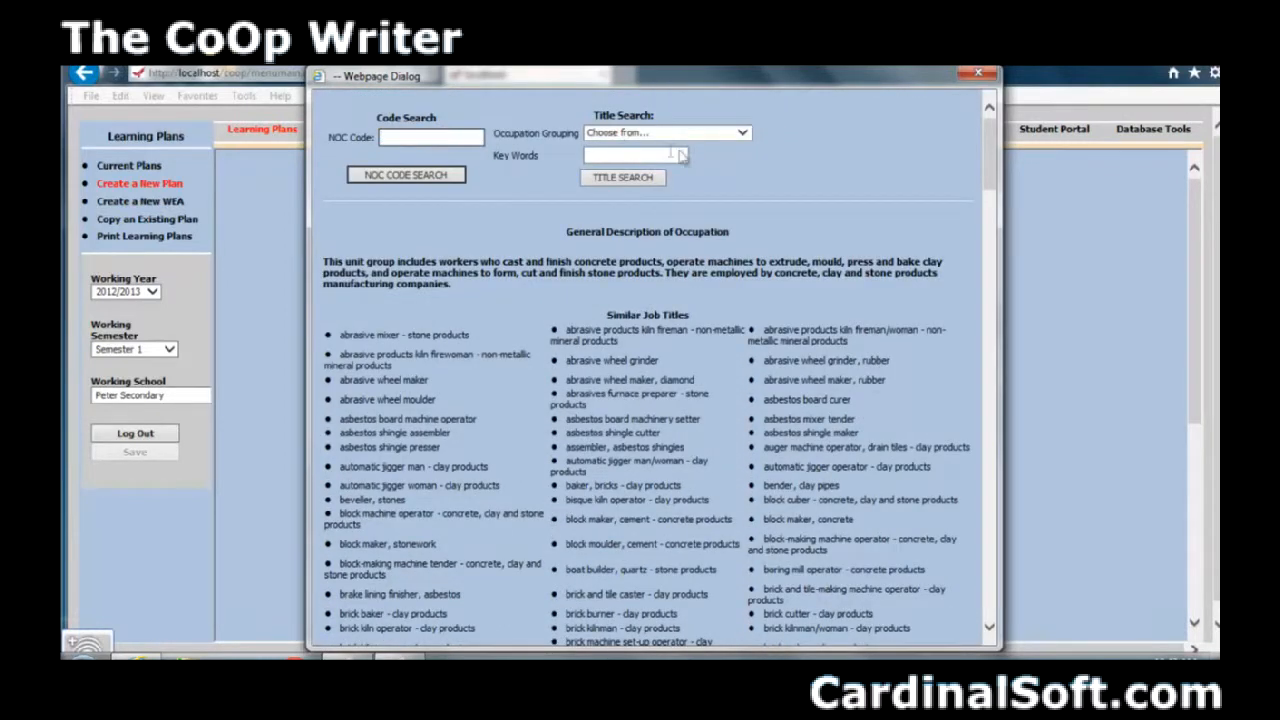
click(745, 135)
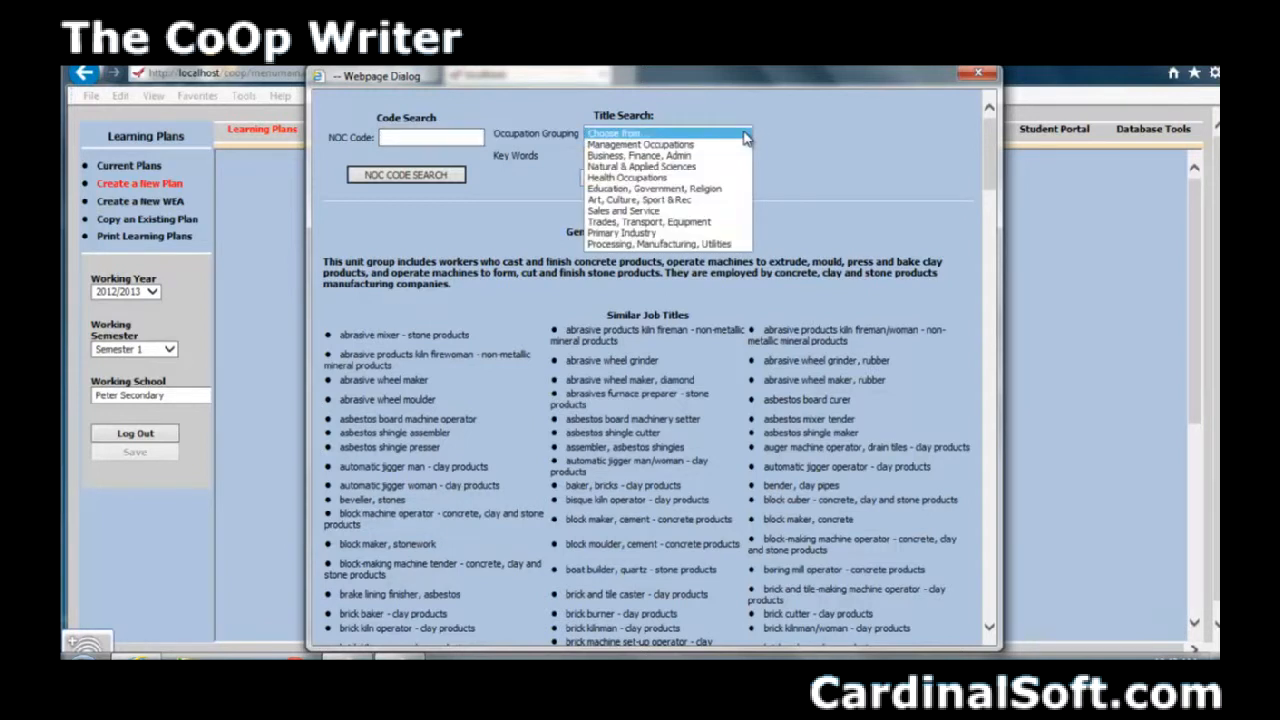
click(660, 157)
click(613, 156)
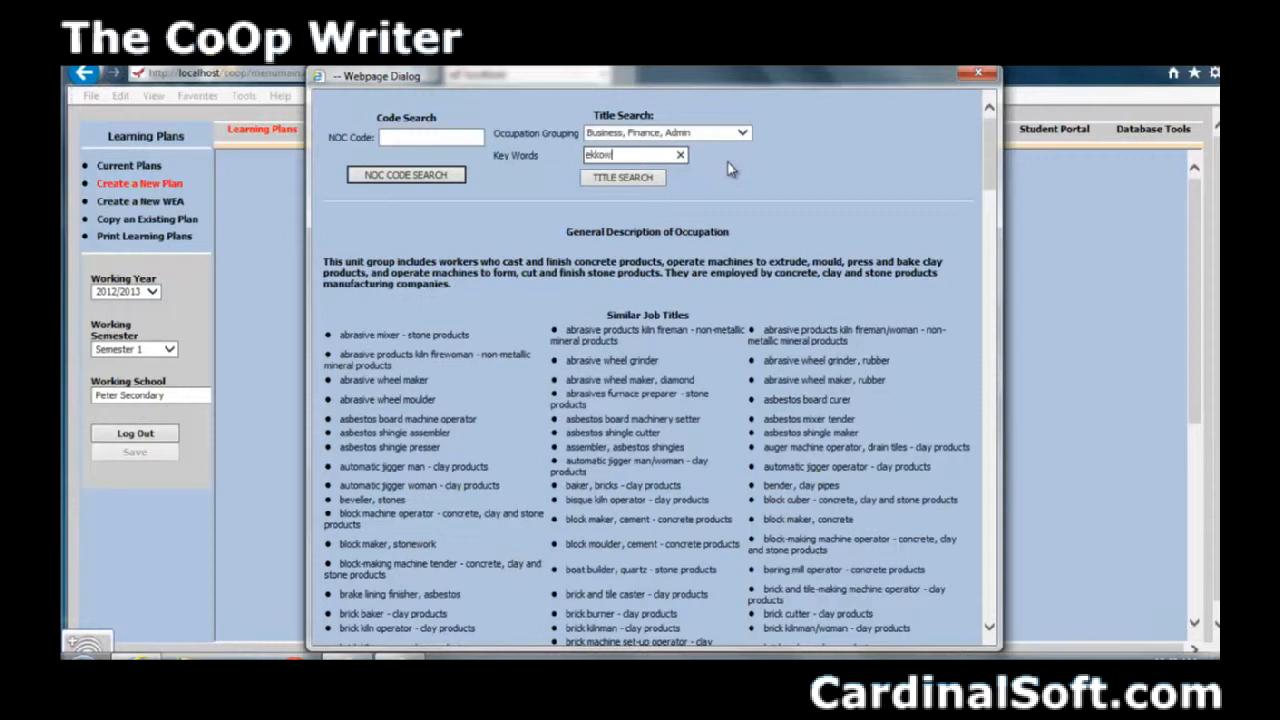
click(728, 162)
click(633, 154)
click(622, 178)
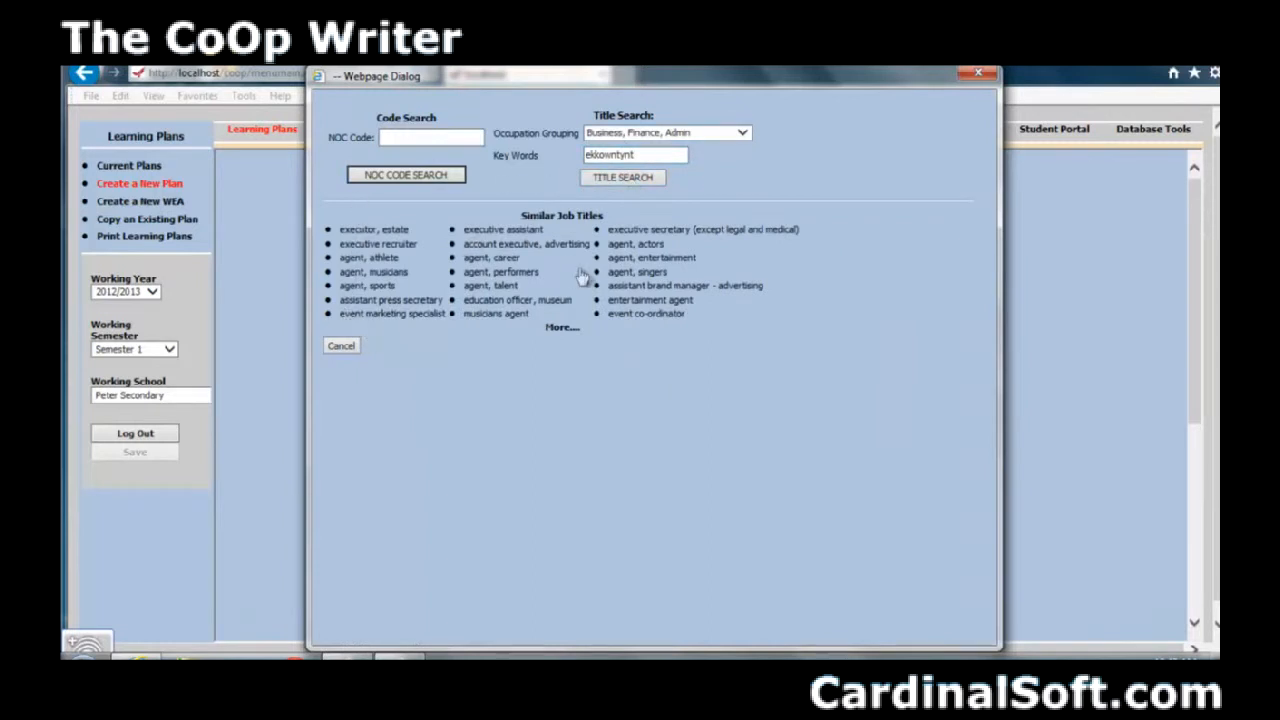
click(559, 330)
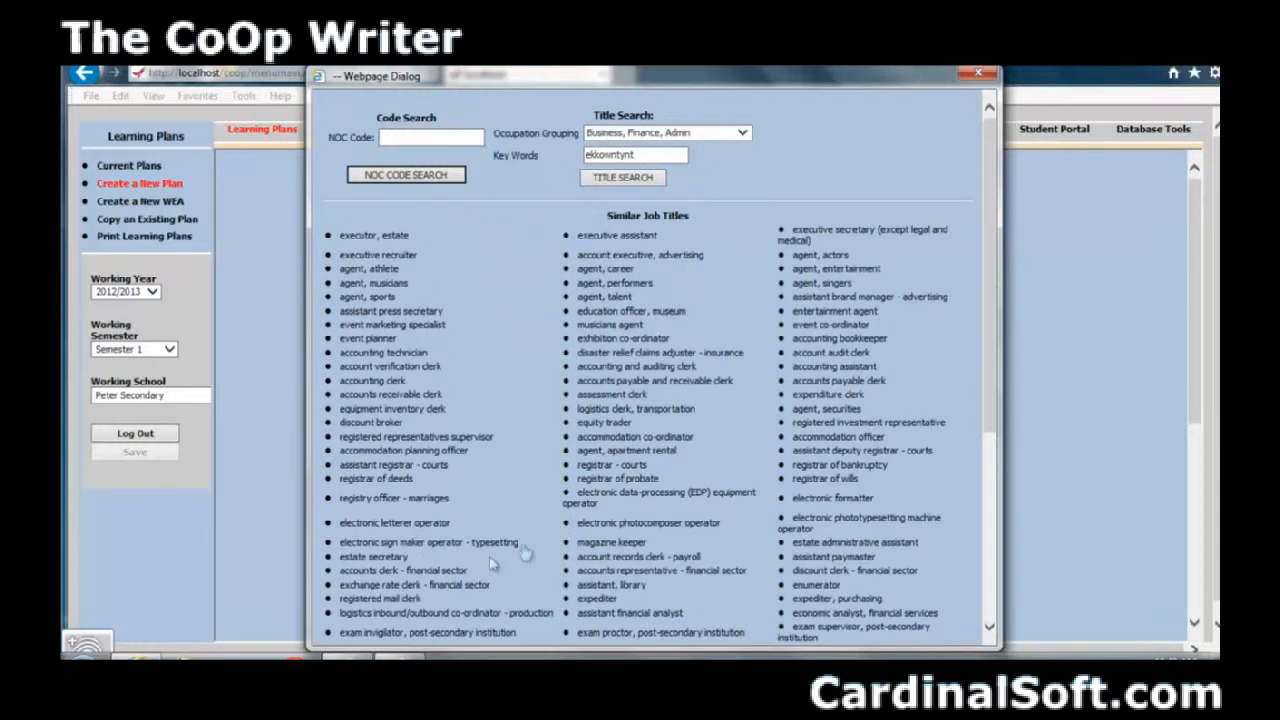
Search the same occupation grouping for "accountant" and review the accountant occupation's description and job duties.
double_click(632, 155)
text(accountant)
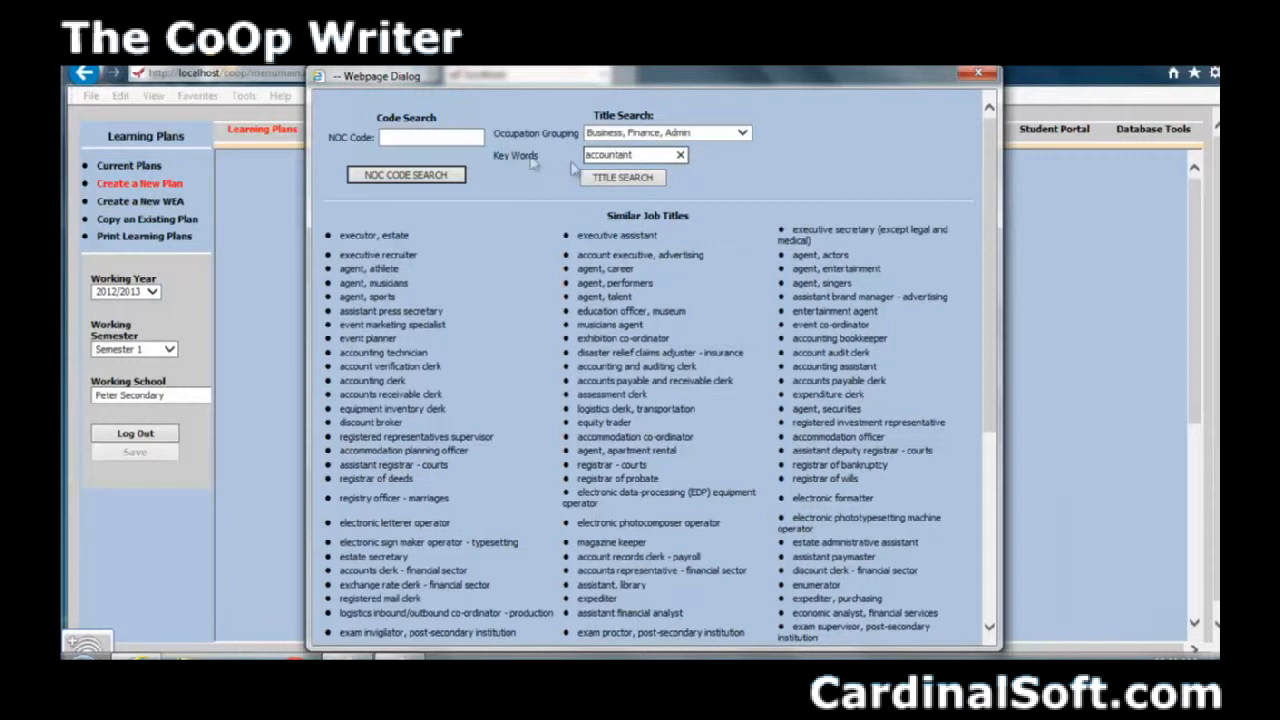
click(605, 179)
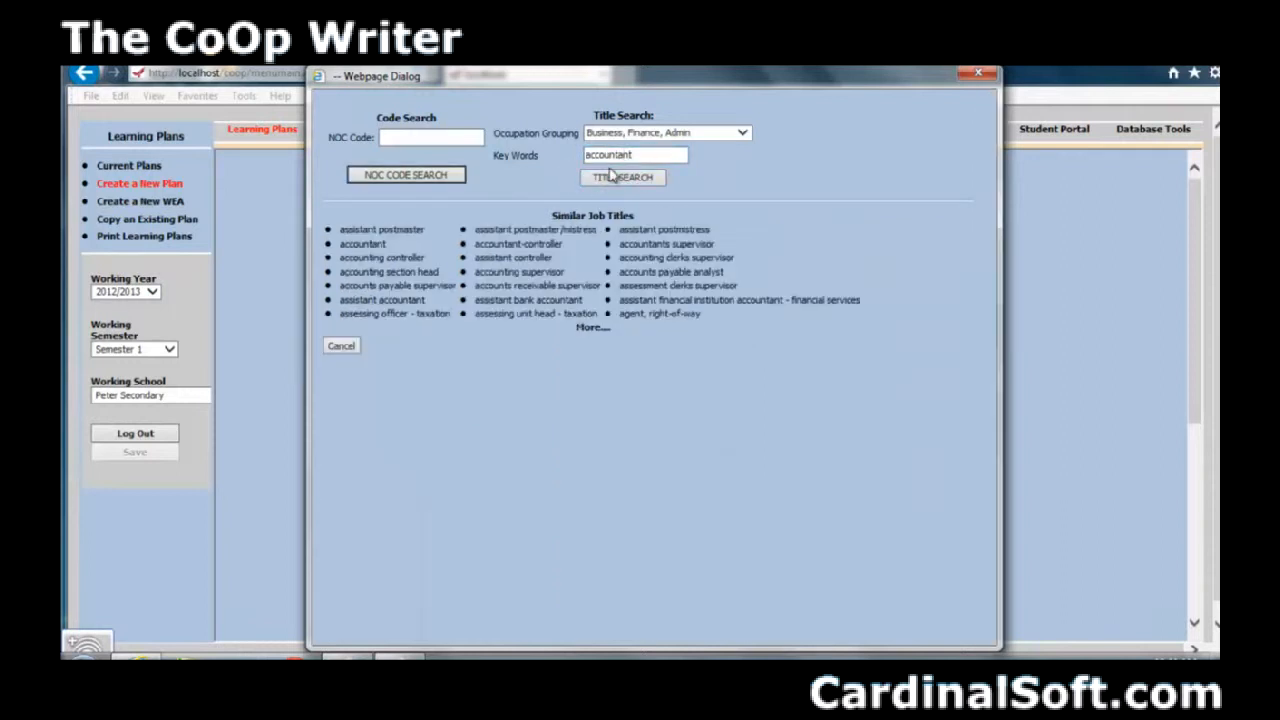
click(365, 245)
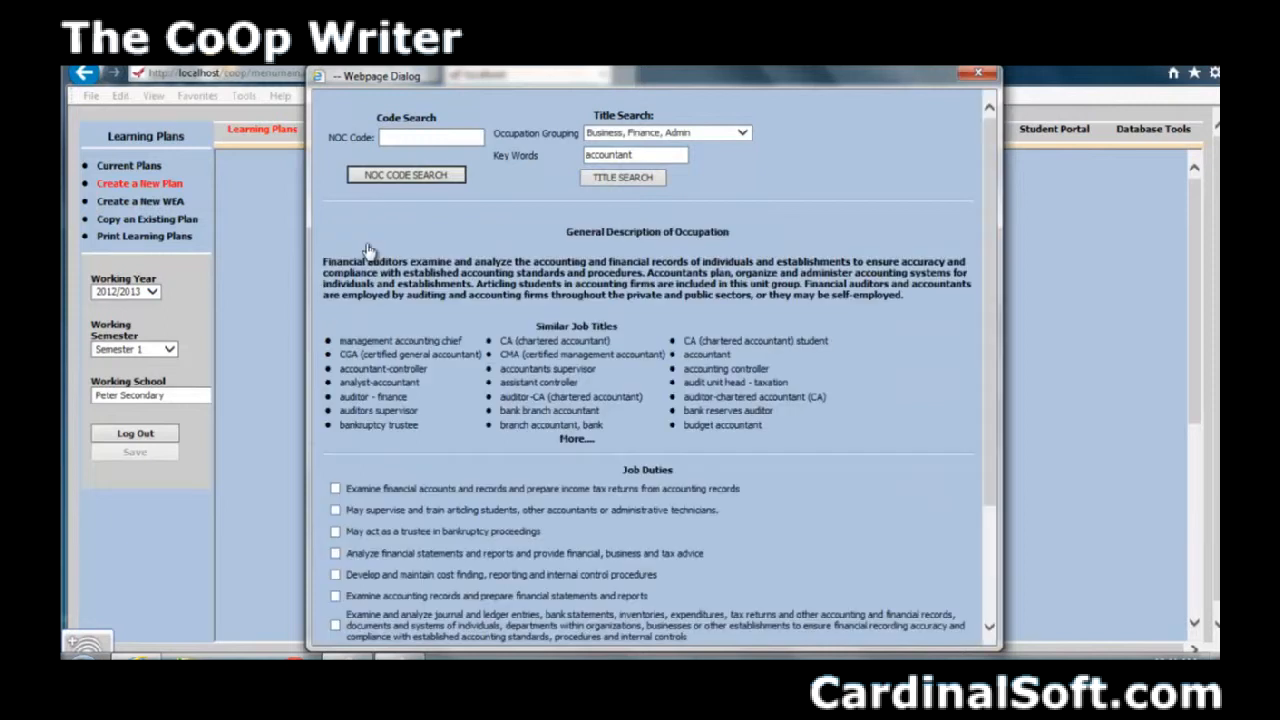
scroll(724, 330, down, 3)
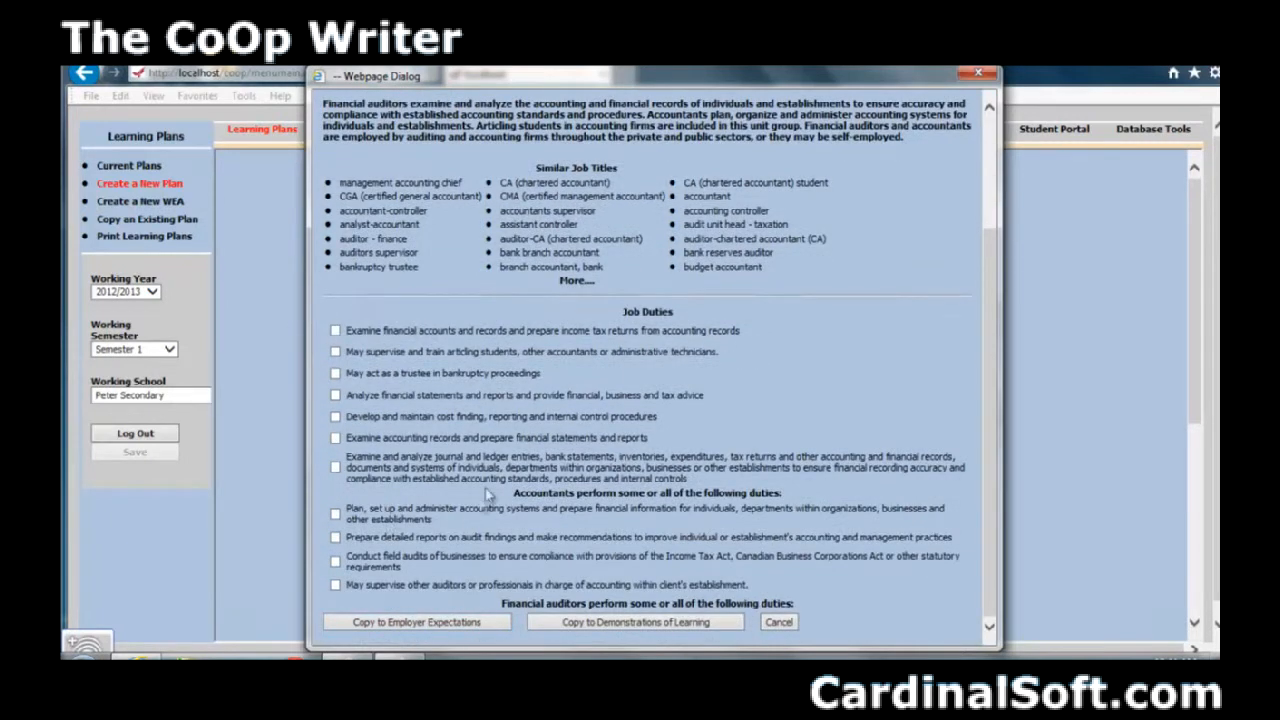
scroll(560, 440, up, 3)
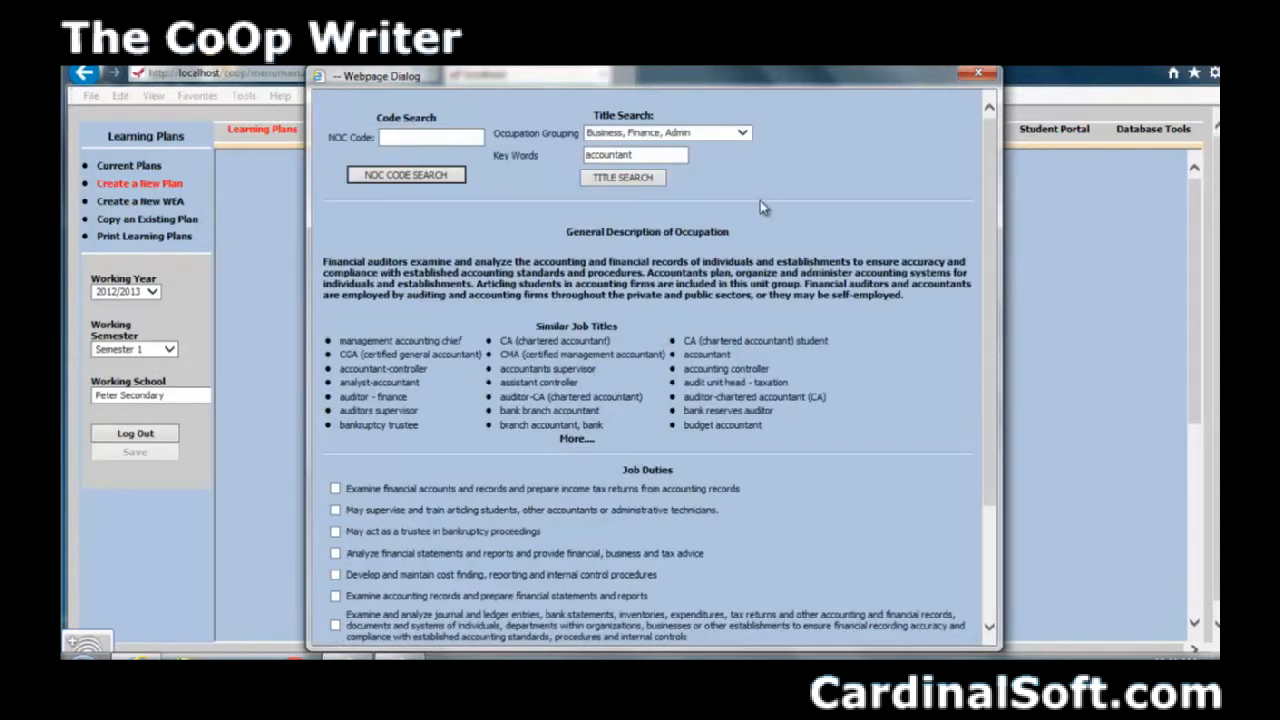
Search the Trades, Transport, Equipment grouping for "mechanic" and open the mechanics foreman occupation.
click(745, 134)
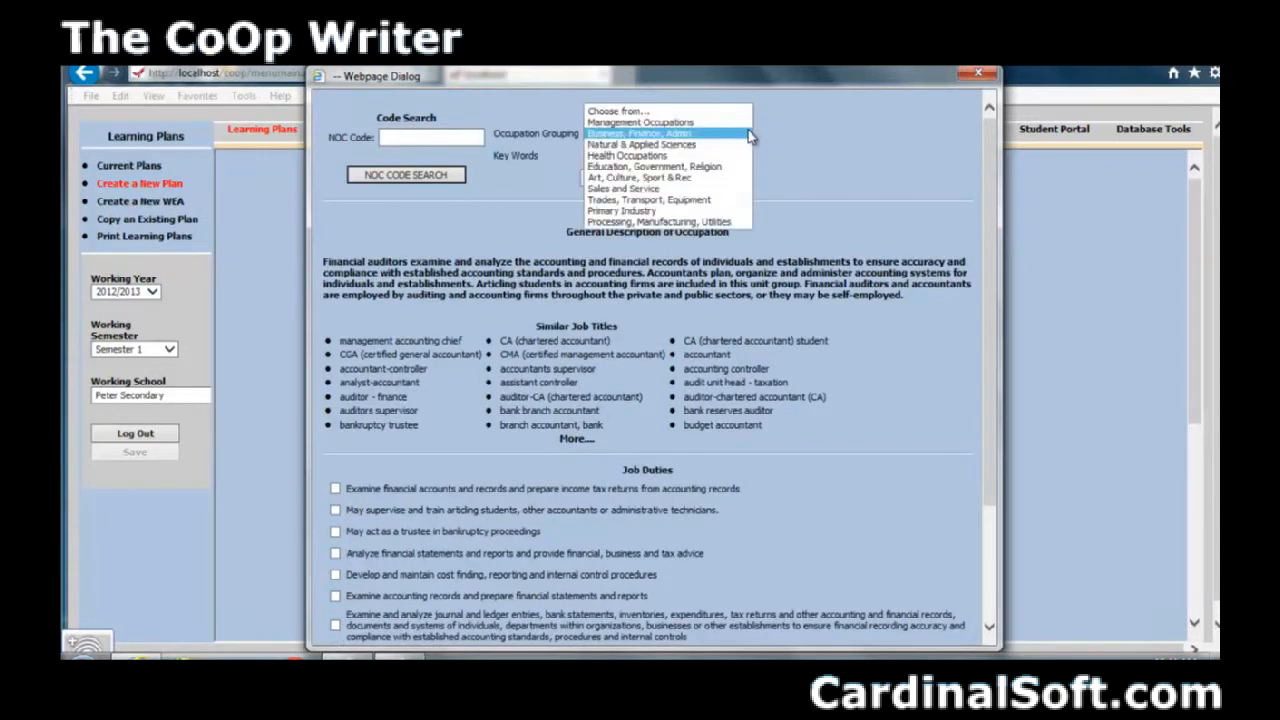
click(702, 204)
key(Tab)
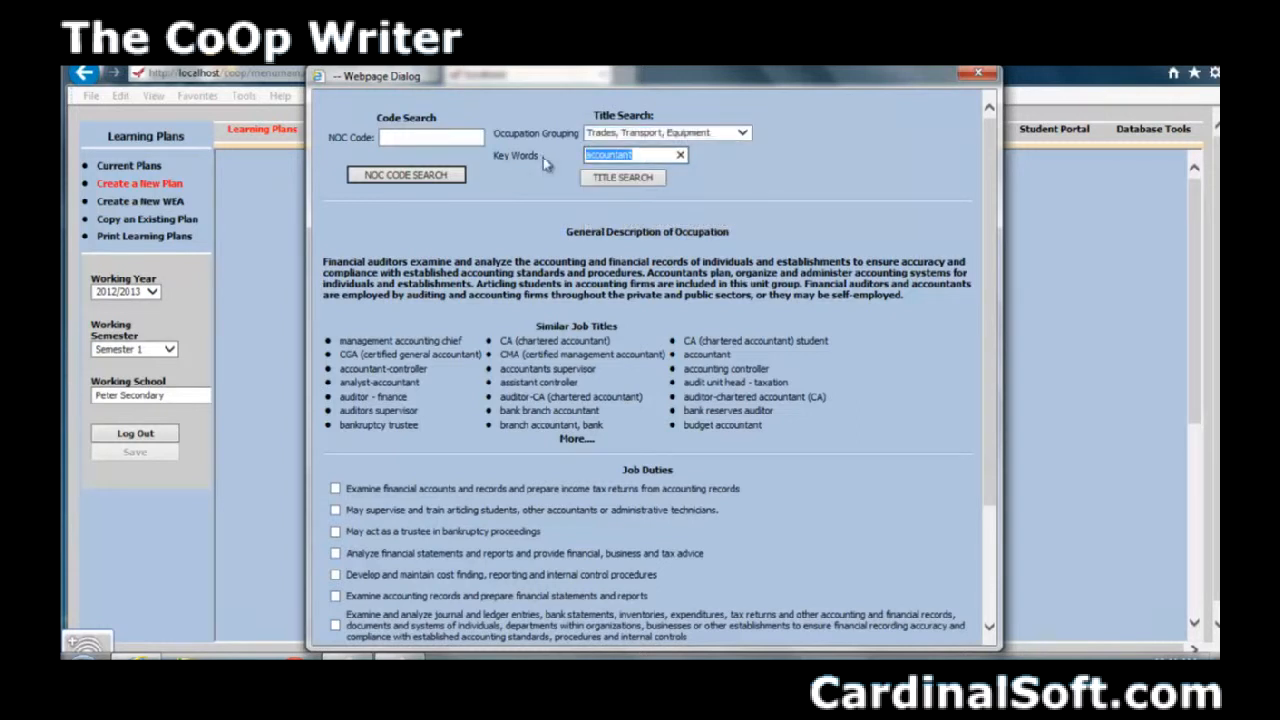
text(mechanic)
click(622, 178)
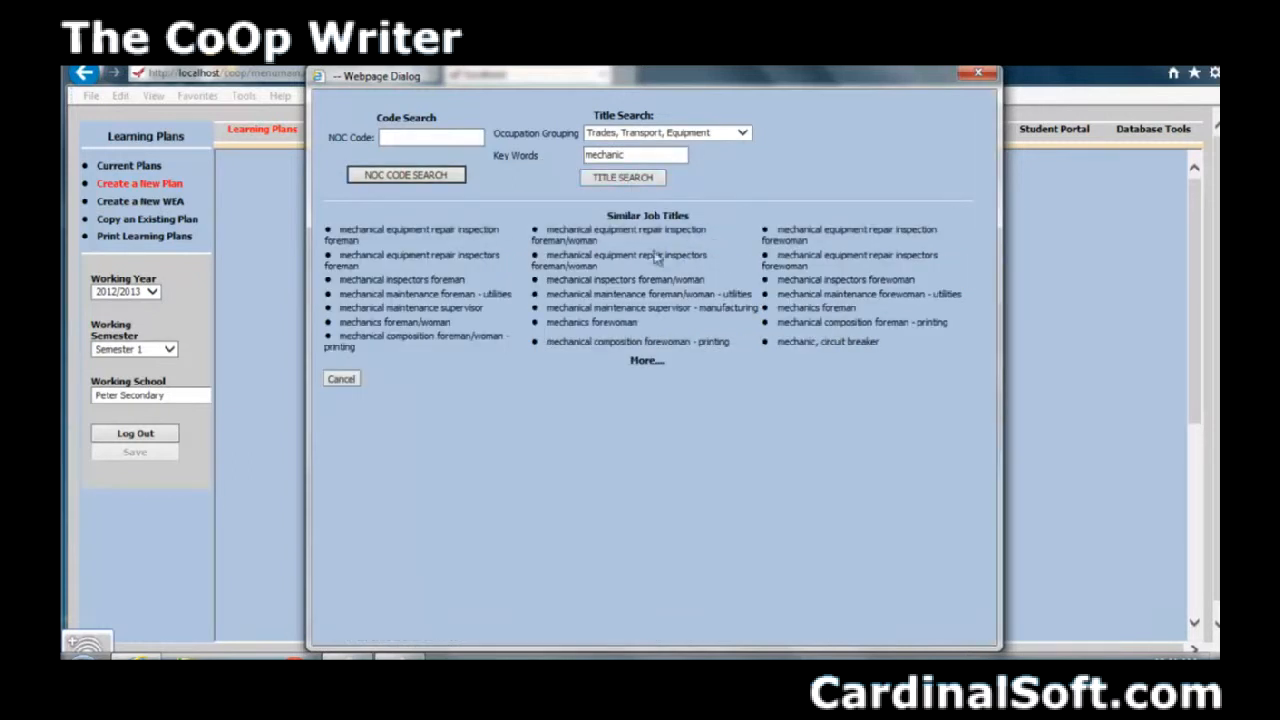
click(838, 314)
Copy the duties on safe working condition standards and on preparing production and other reports to the employer expectations, and attach the selected expectations.
scroll(630, 484, down, 2)
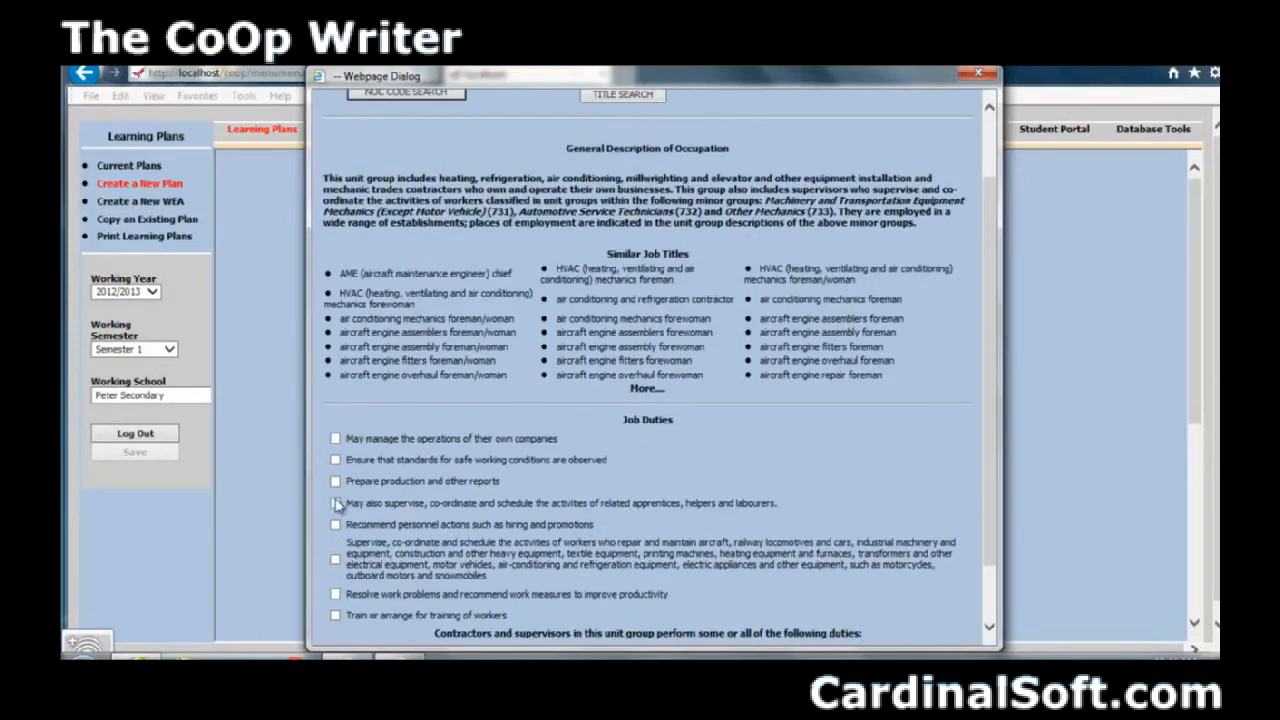
click(337, 460)
scroll(600, 478, down, 2)
click(440, 622)
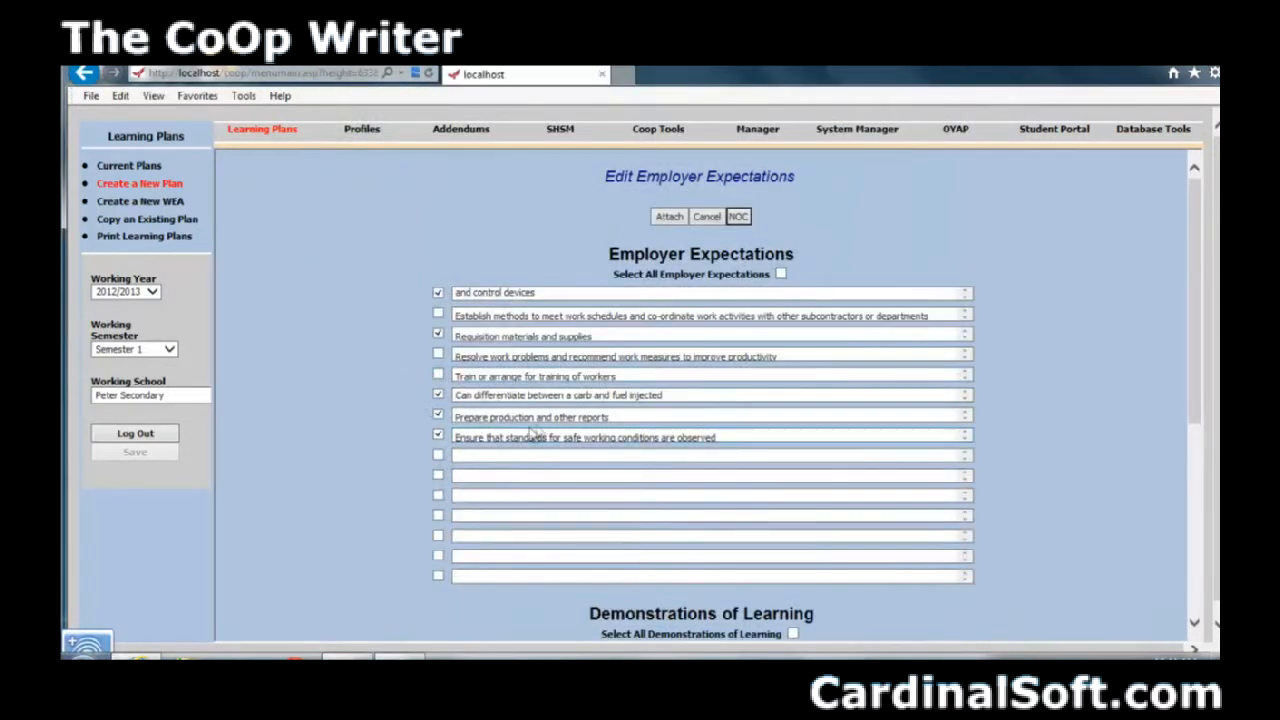
scroll(680, 455, down, 3)
scroll(740, 400, up, 3)
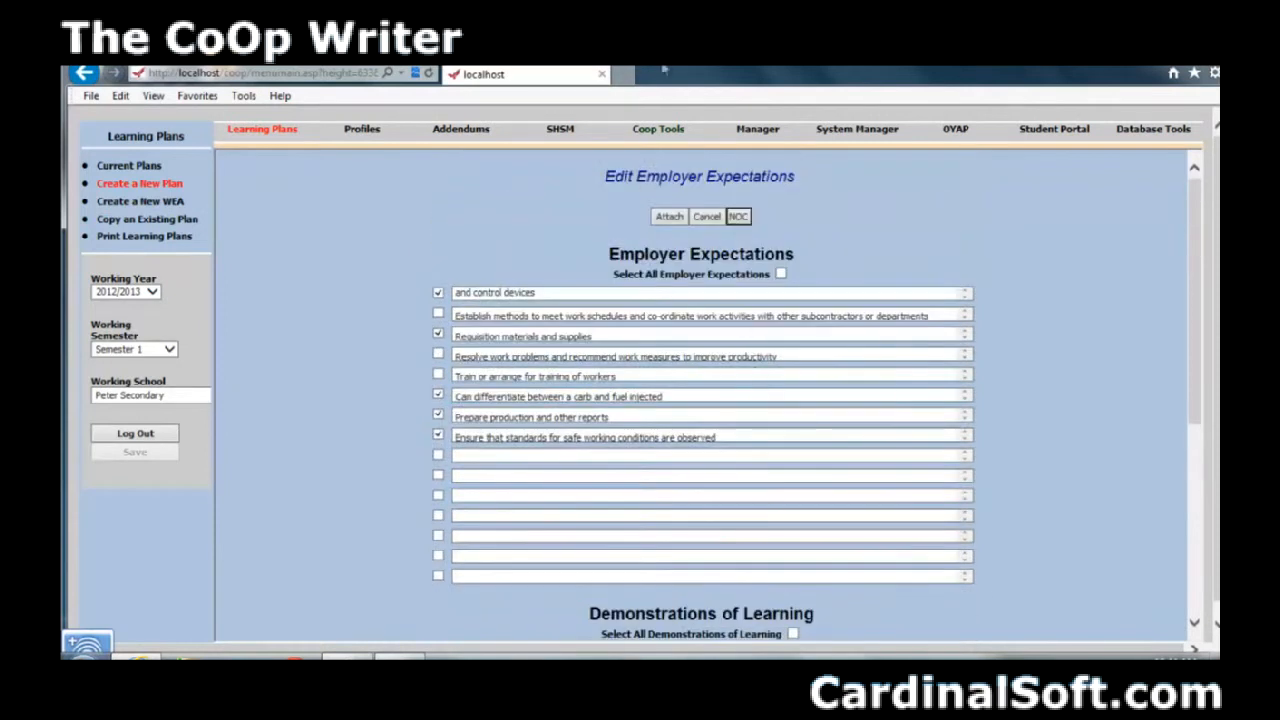
click(670, 217)
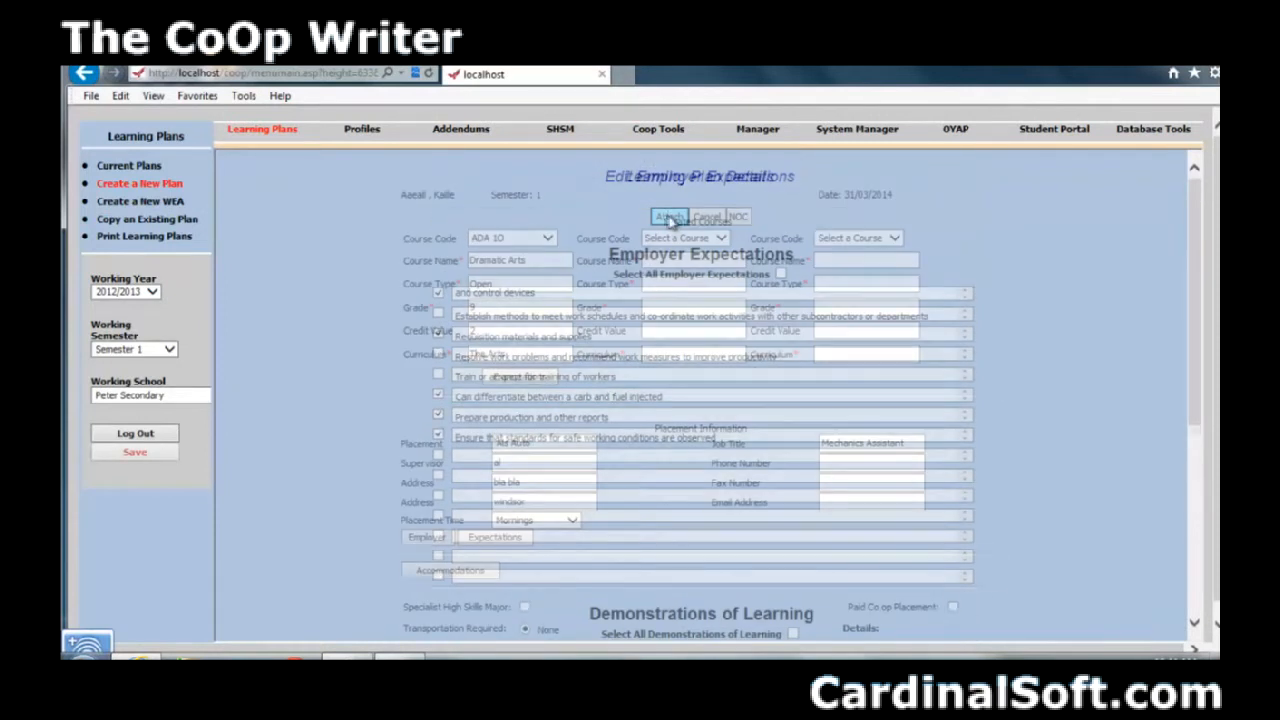
scroll(660, 365, down, 5)
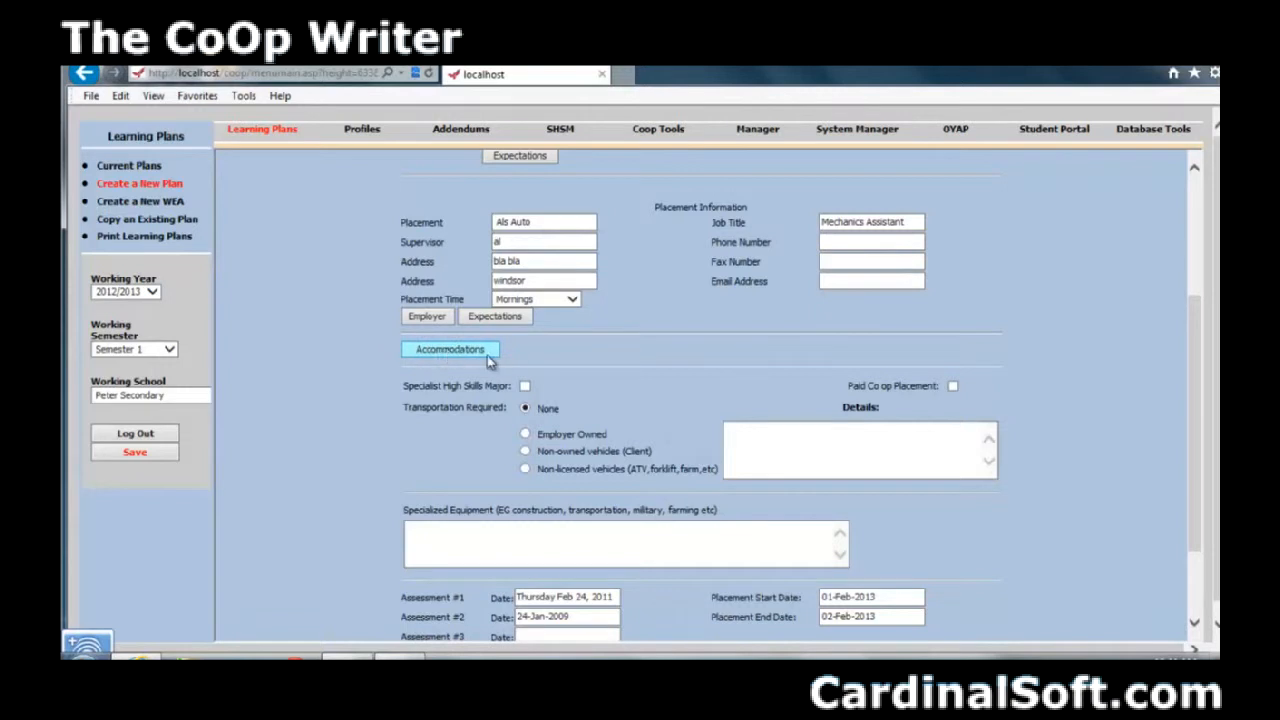
click(482, 357)
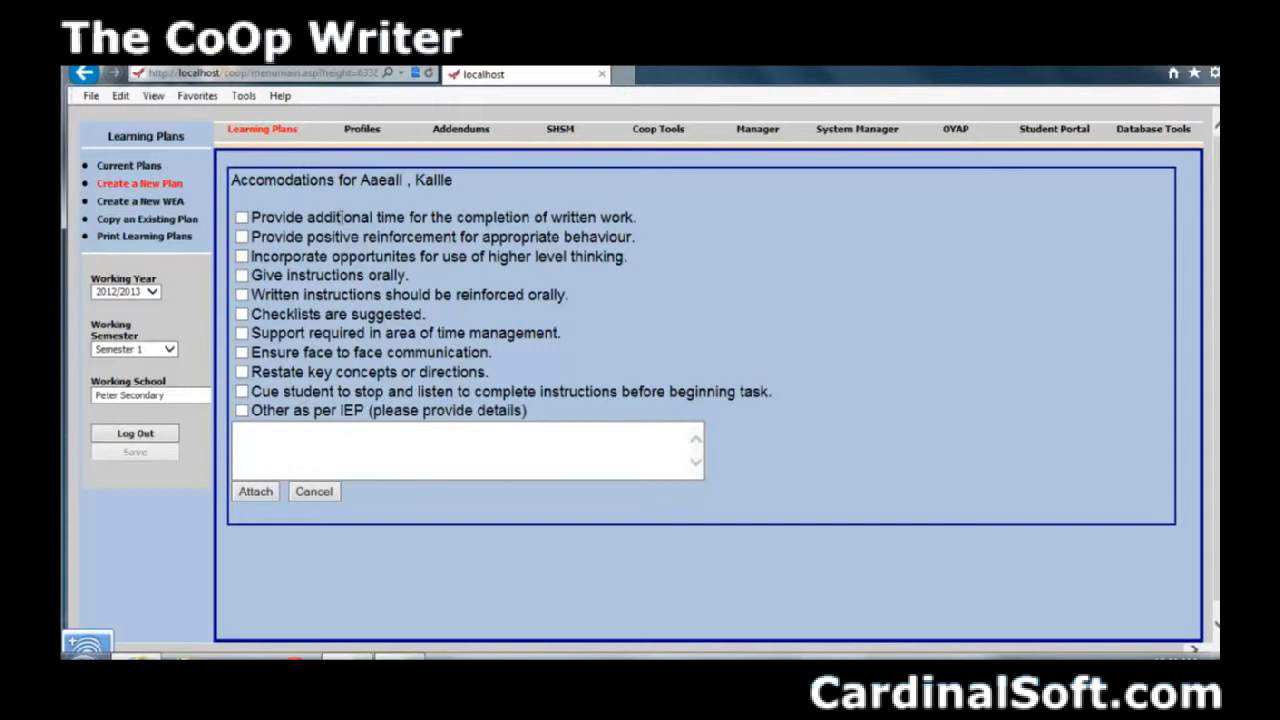
click(242, 411)
click(264, 438)
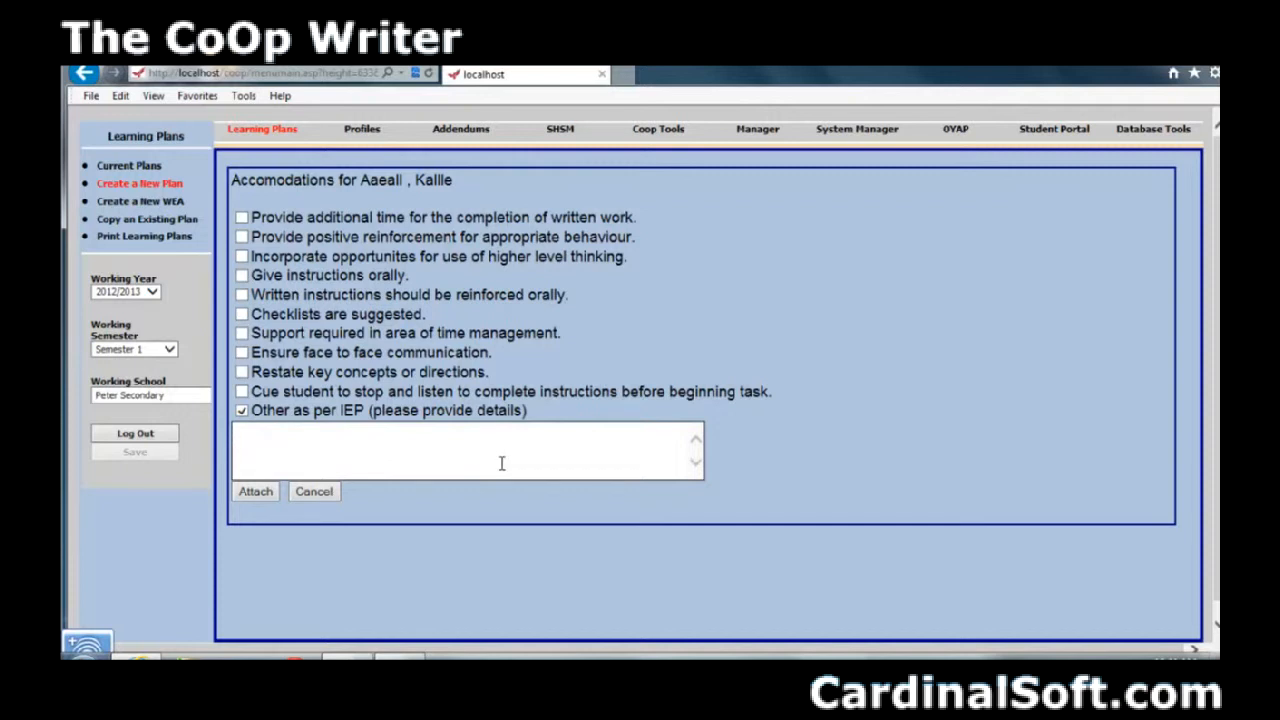
click(322, 494)
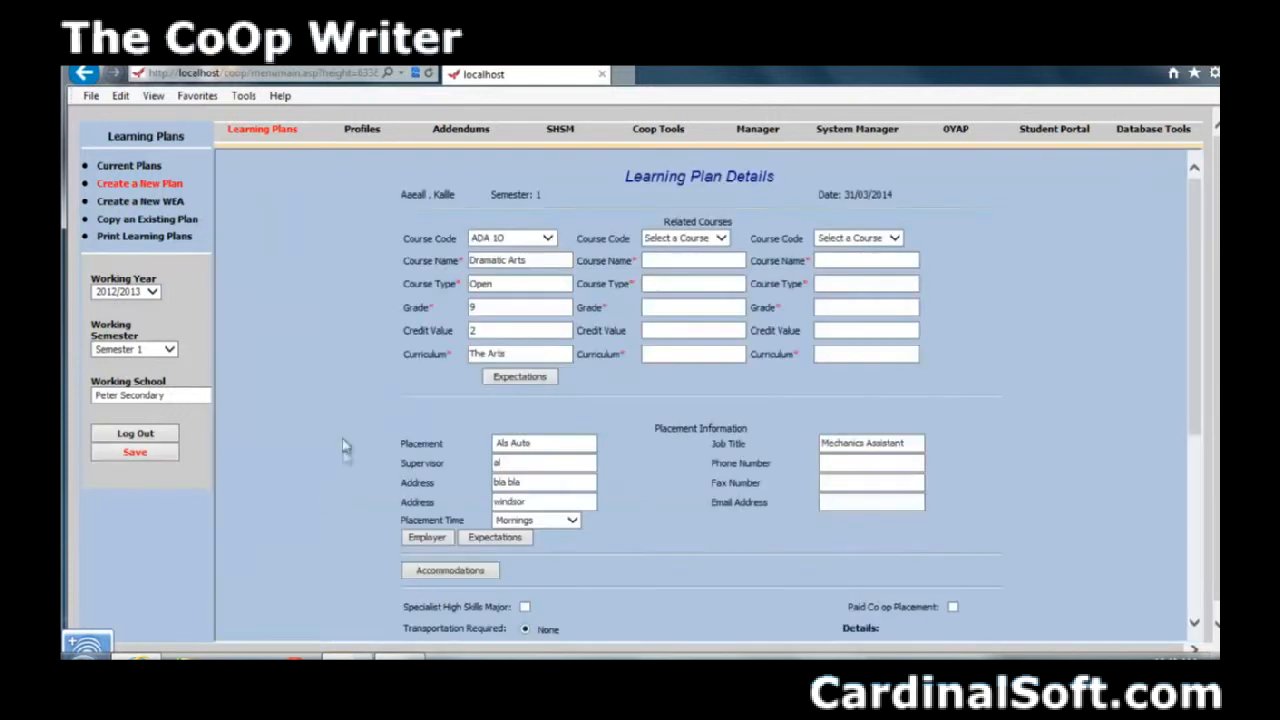
Mark the student's placement as a paid co-op placement in the learning plan details.
scroll(345, 437, down, 3)
scroll(345, 437, down, 5)
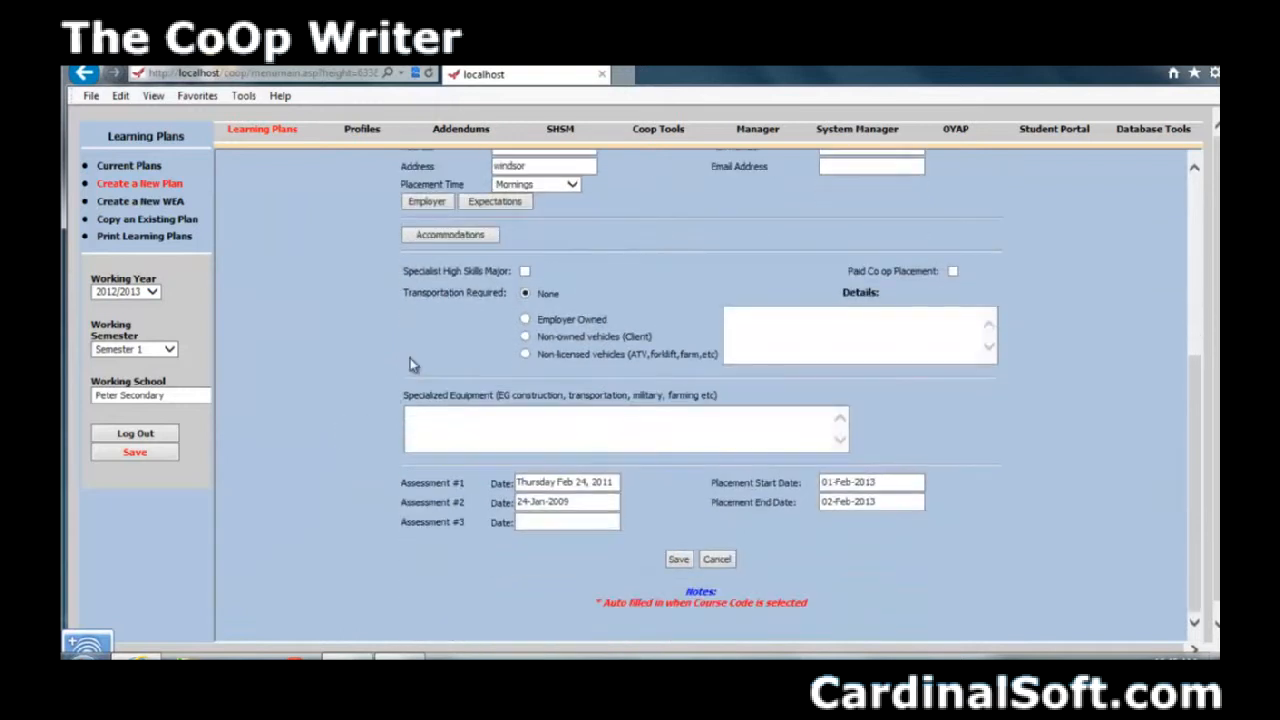
click(954, 273)
scroll(1090, 277, down, 1)
click(576, 410)
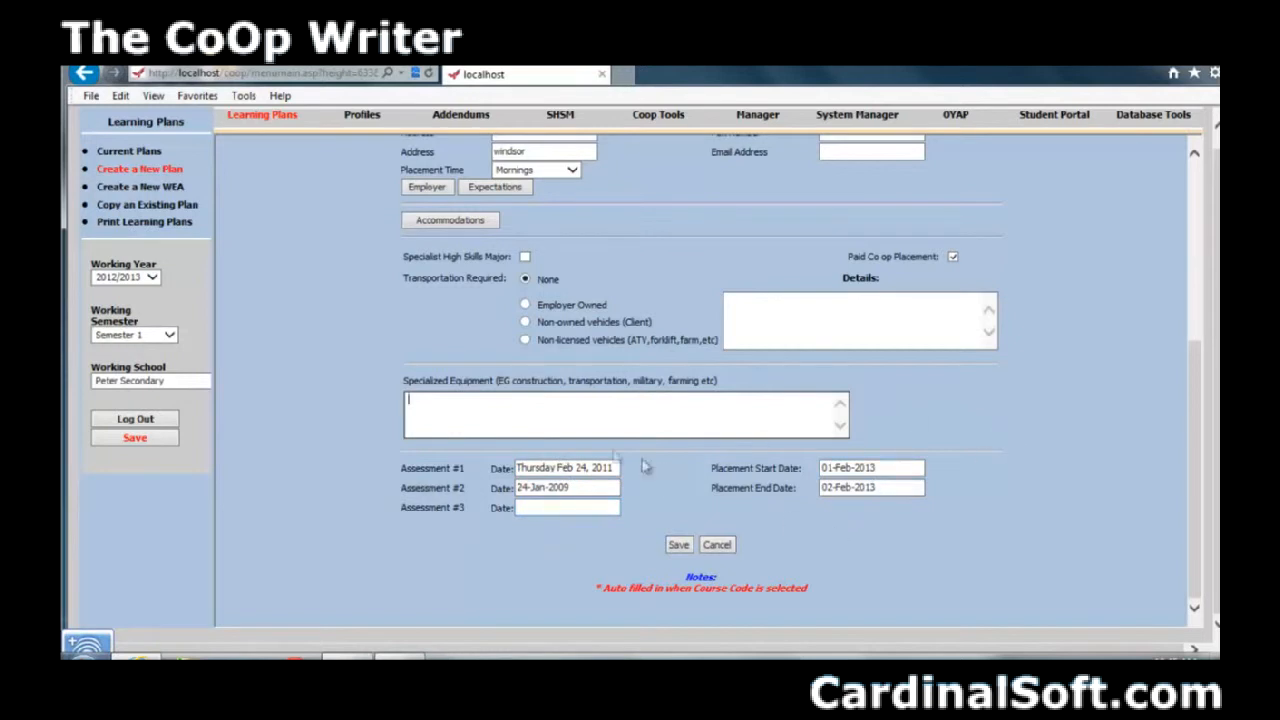
Change the year of the Assessment #2 date to 2013 and save the learning plan details.
click(597, 486)
key(BackSpace)
key(BackSpace)
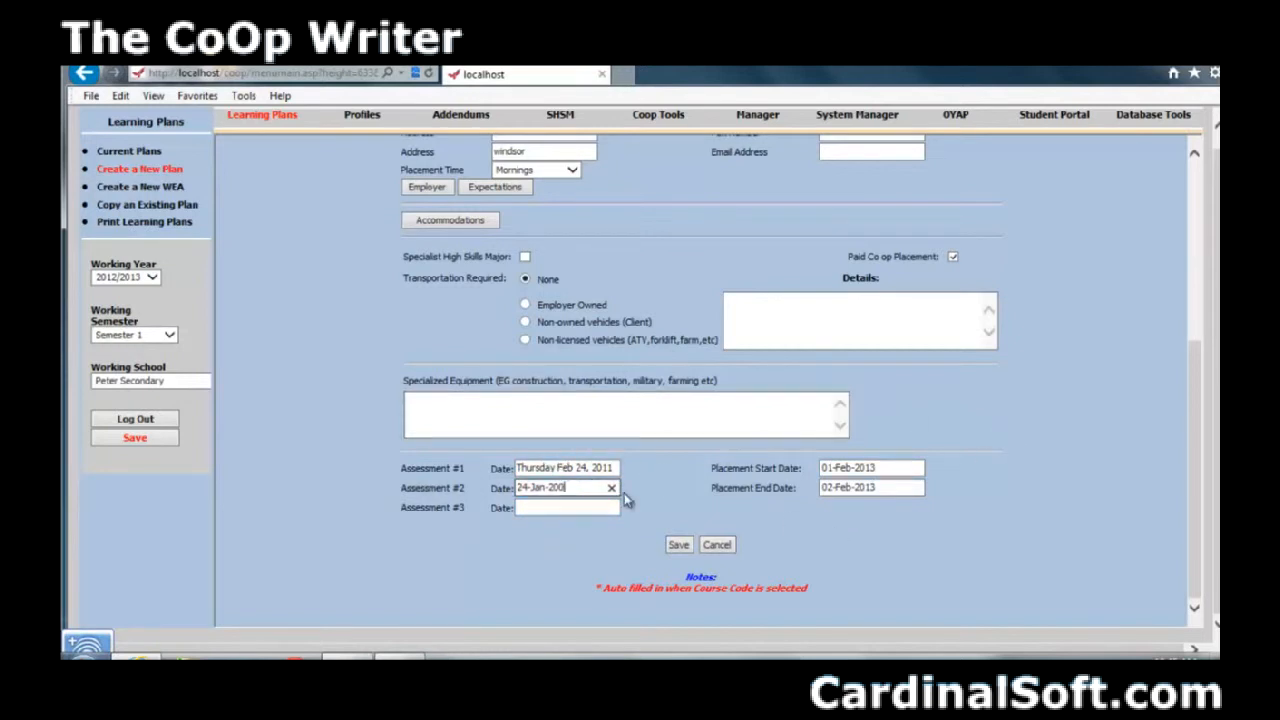
text(13)
click(679, 548)
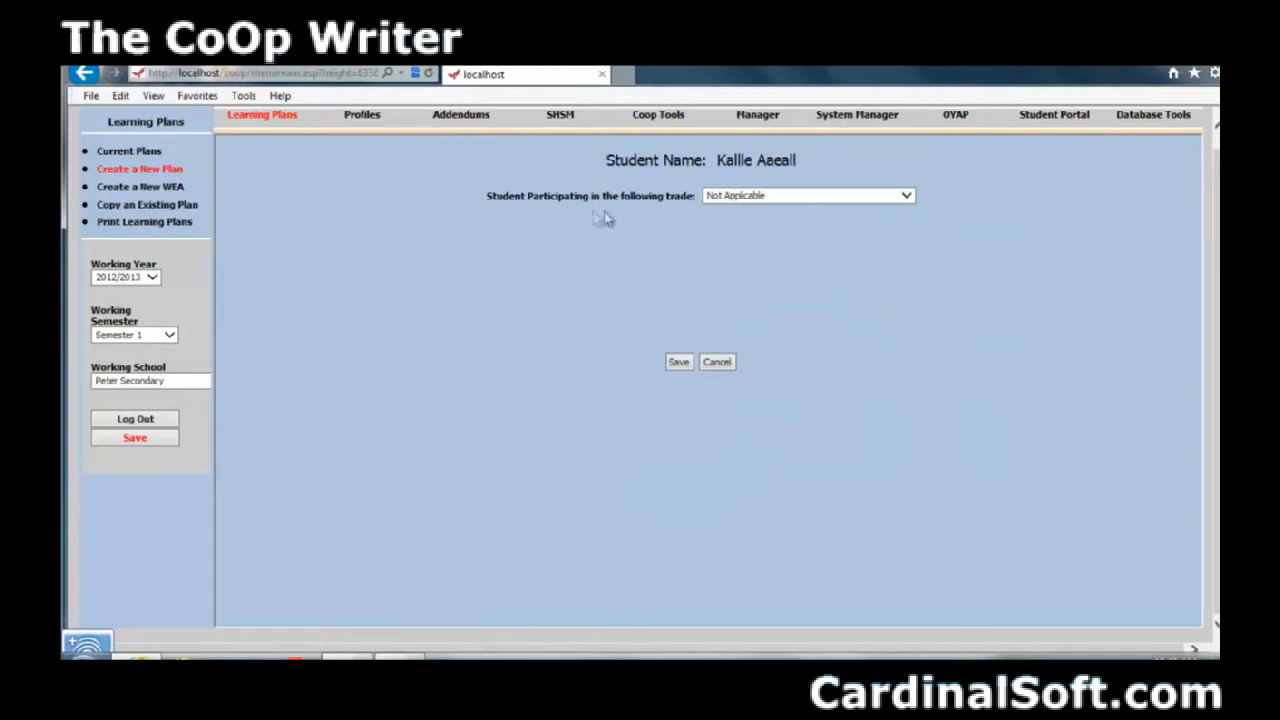
Set the student's trade to Automotive service technician and mark the student as a participant in the trade.
click(906, 197)
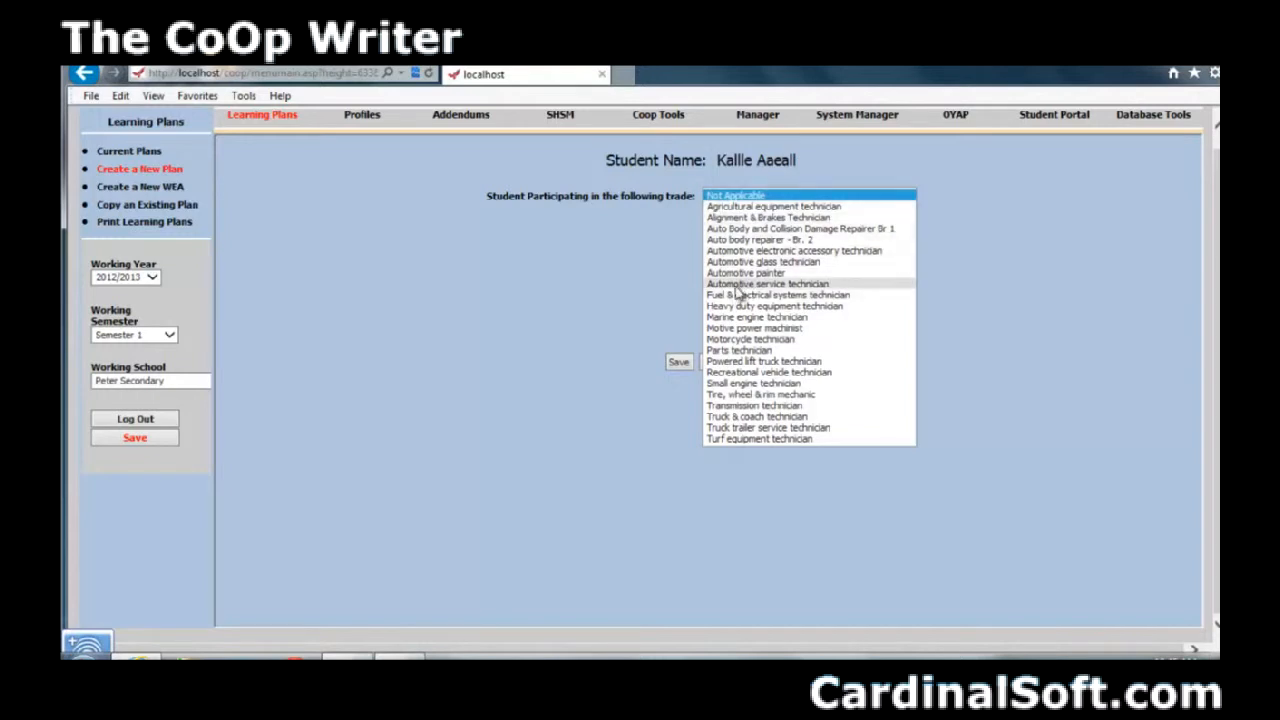
click(737, 285)
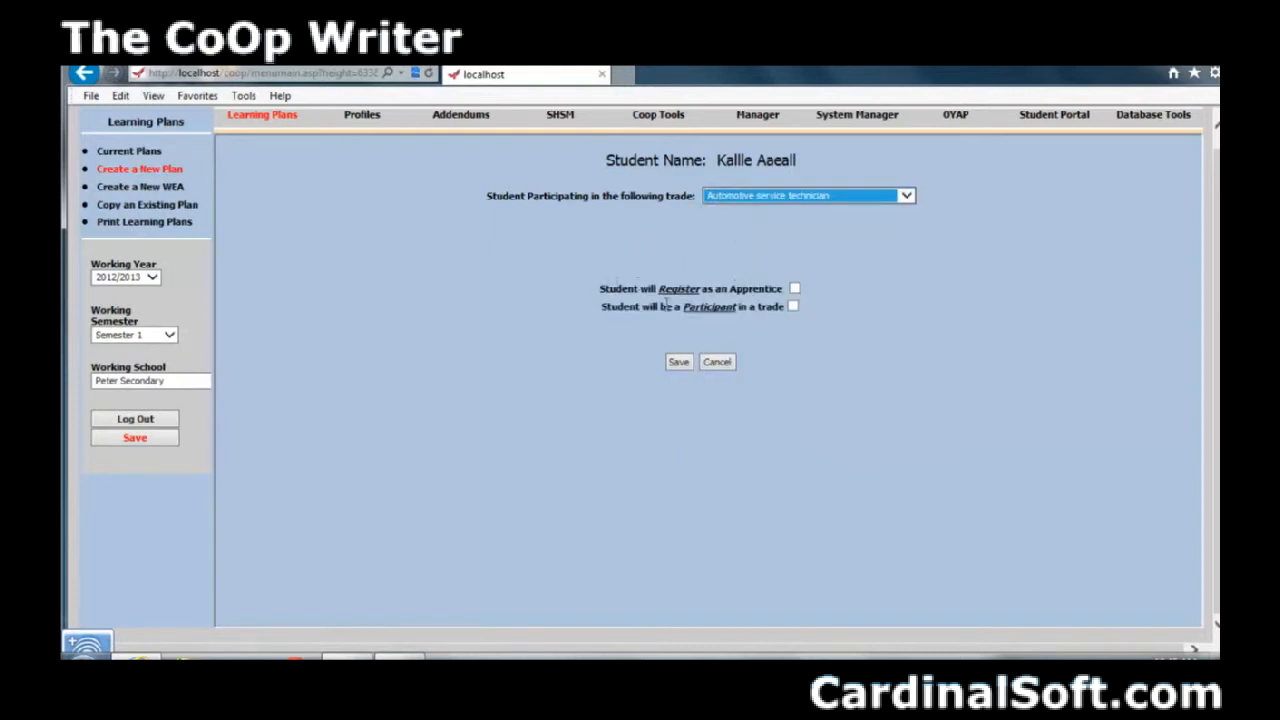
click(794, 308)
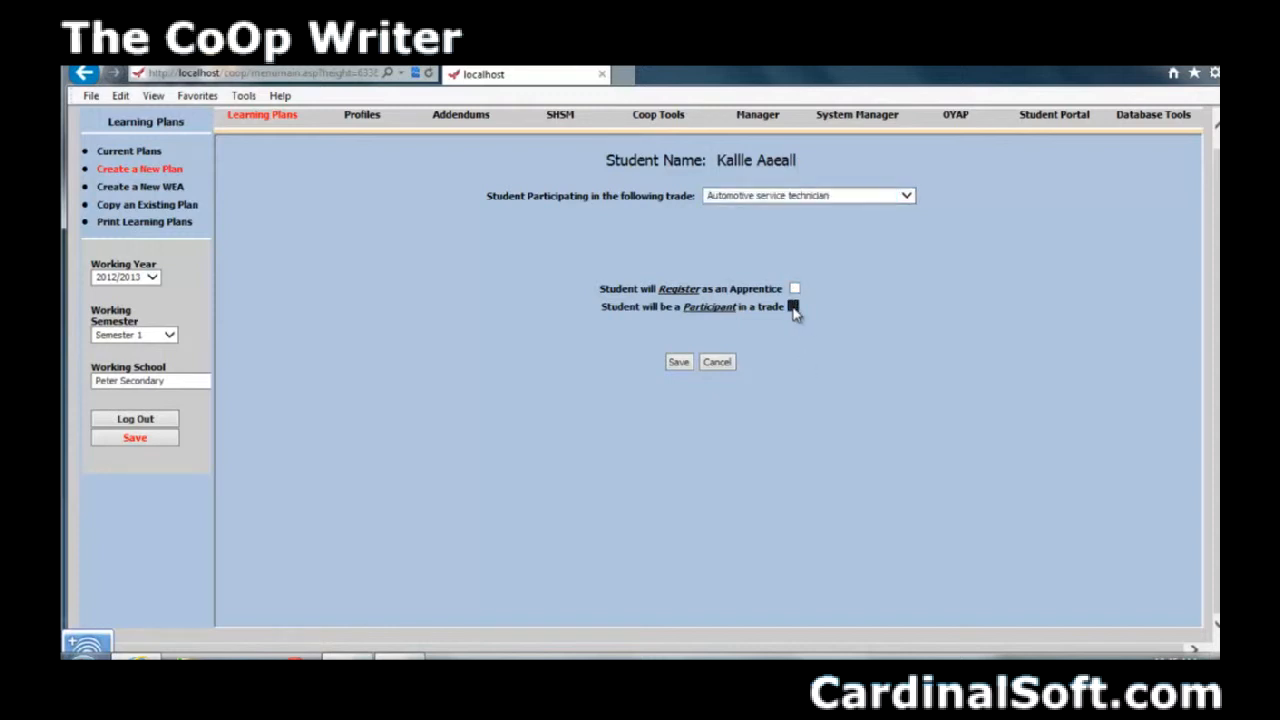
click(631, 345)
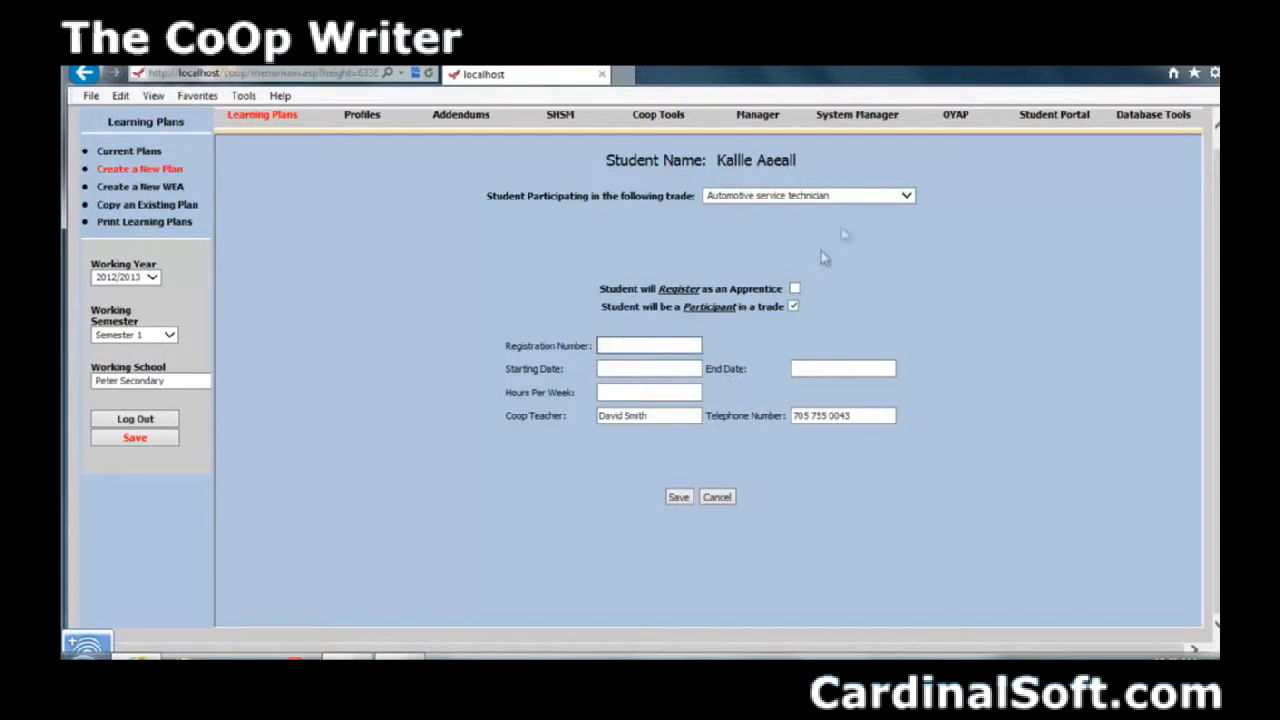
click(621, 368)
click(626, 390)
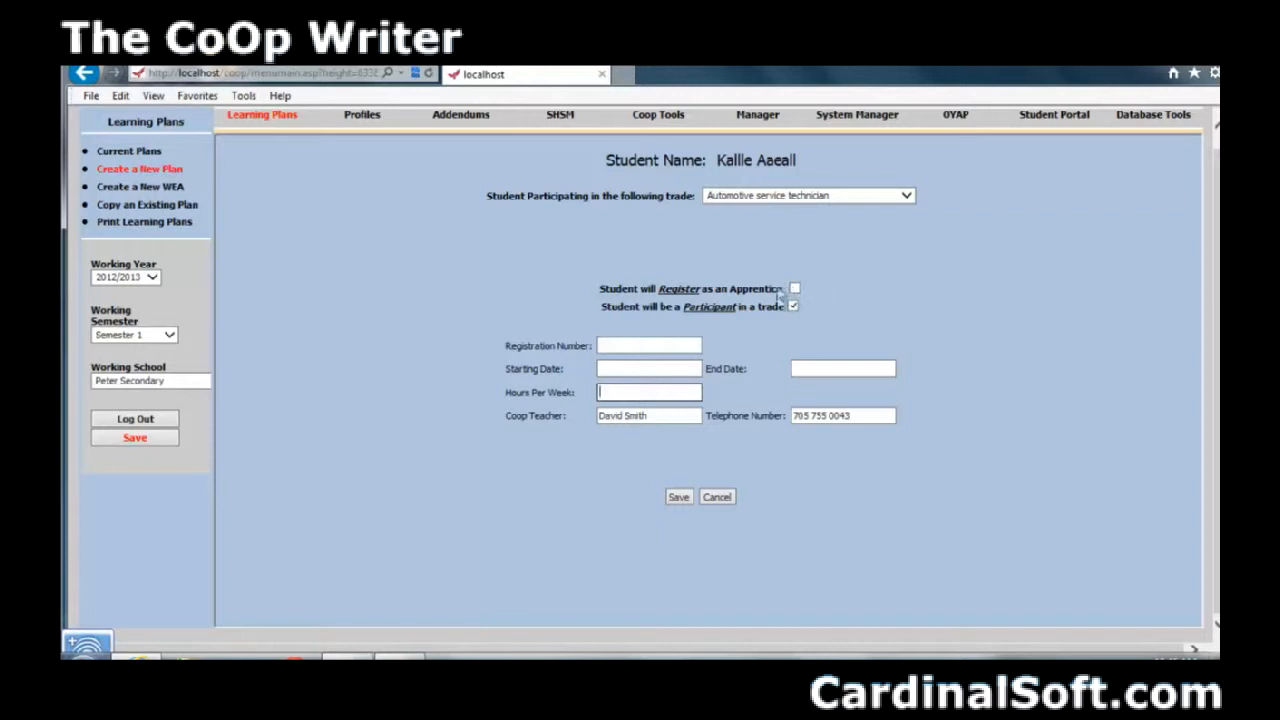
Switch the student to registering as an apprentice, review the extra supervisor and placement fields, and return to trade participant.
click(793, 306)
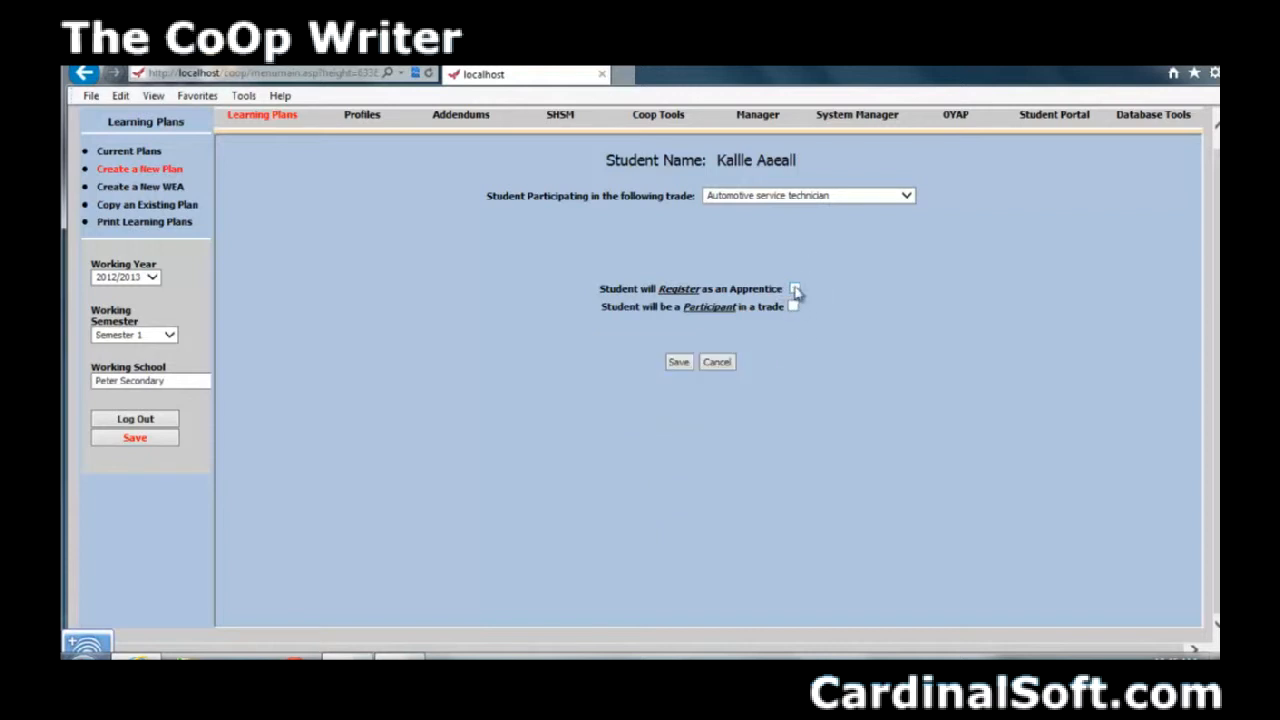
click(795, 289)
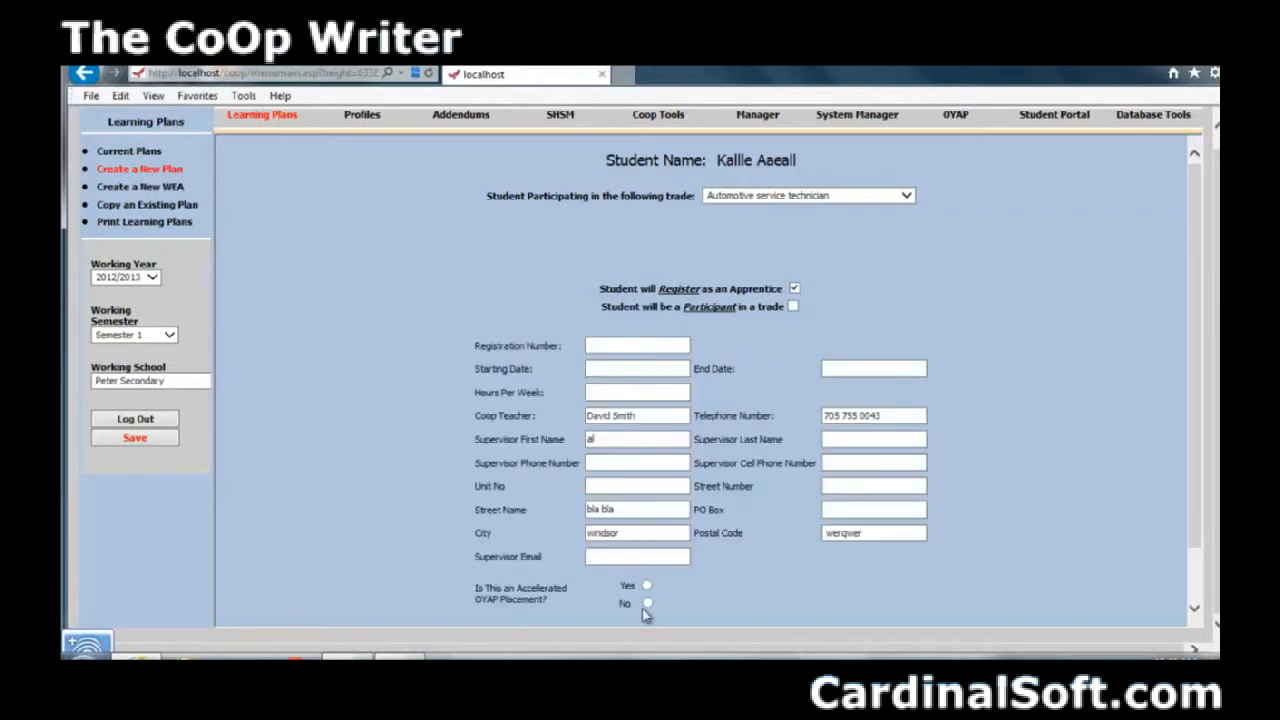
scroll(748, 586, down, 2)
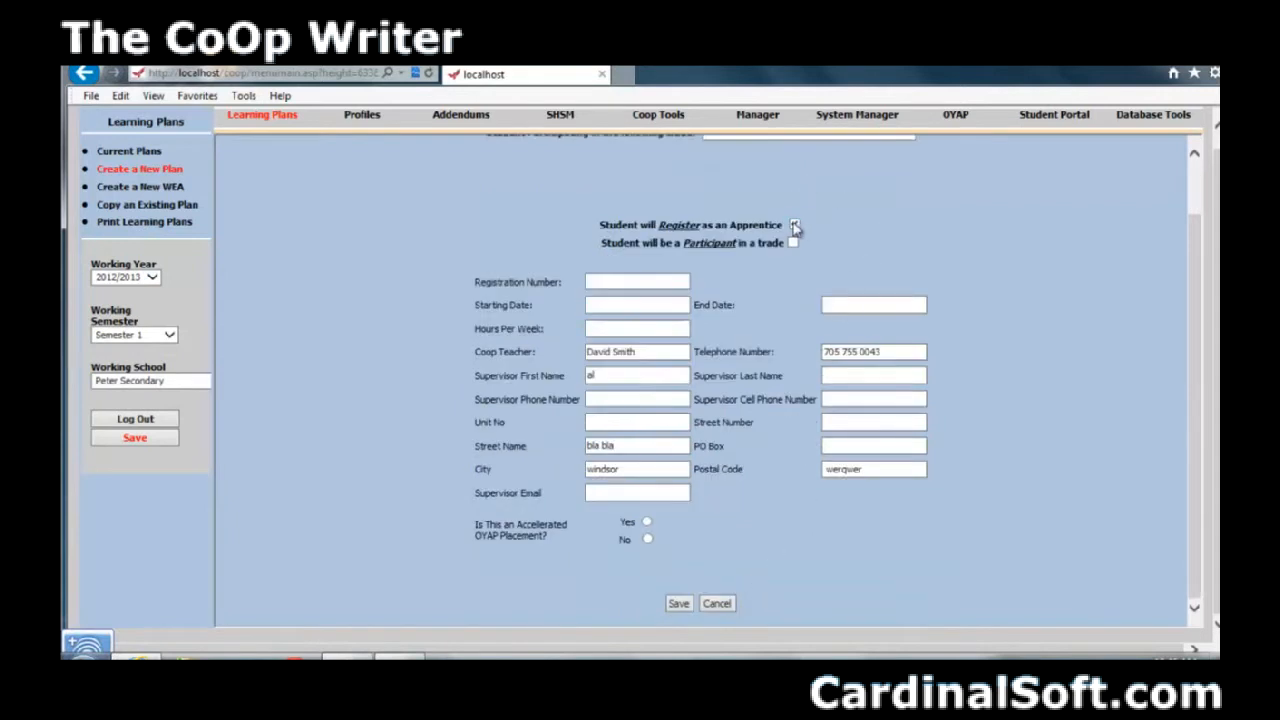
click(795, 226)
click(794, 307)
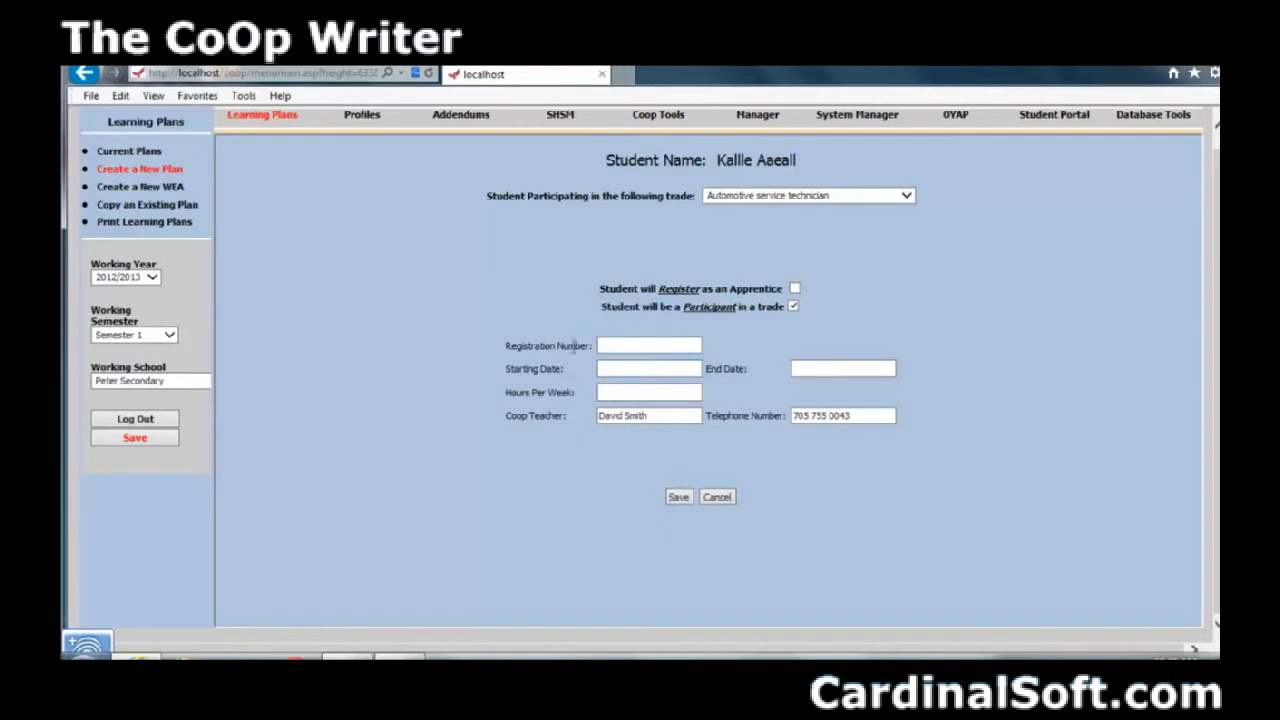
Save the trade participation details, and open the same student's Work Education Agreement to review its prefilled sections.
click(678, 500)
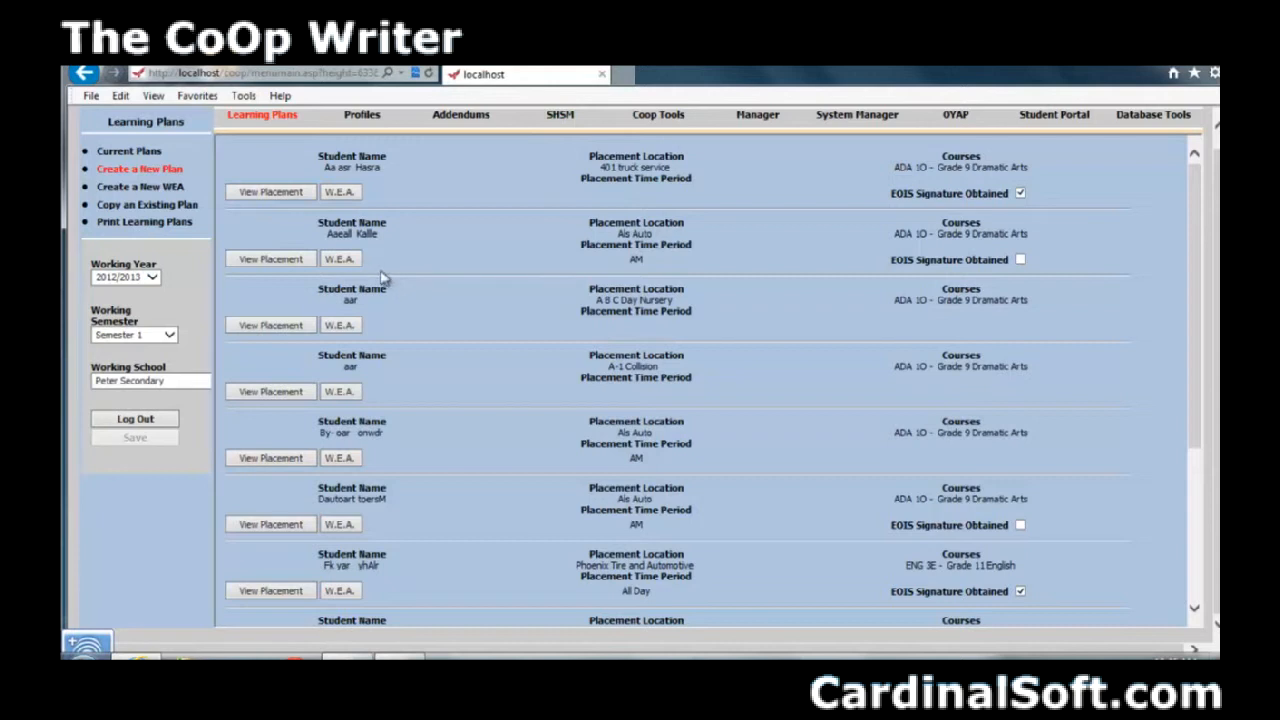
click(345, 260)
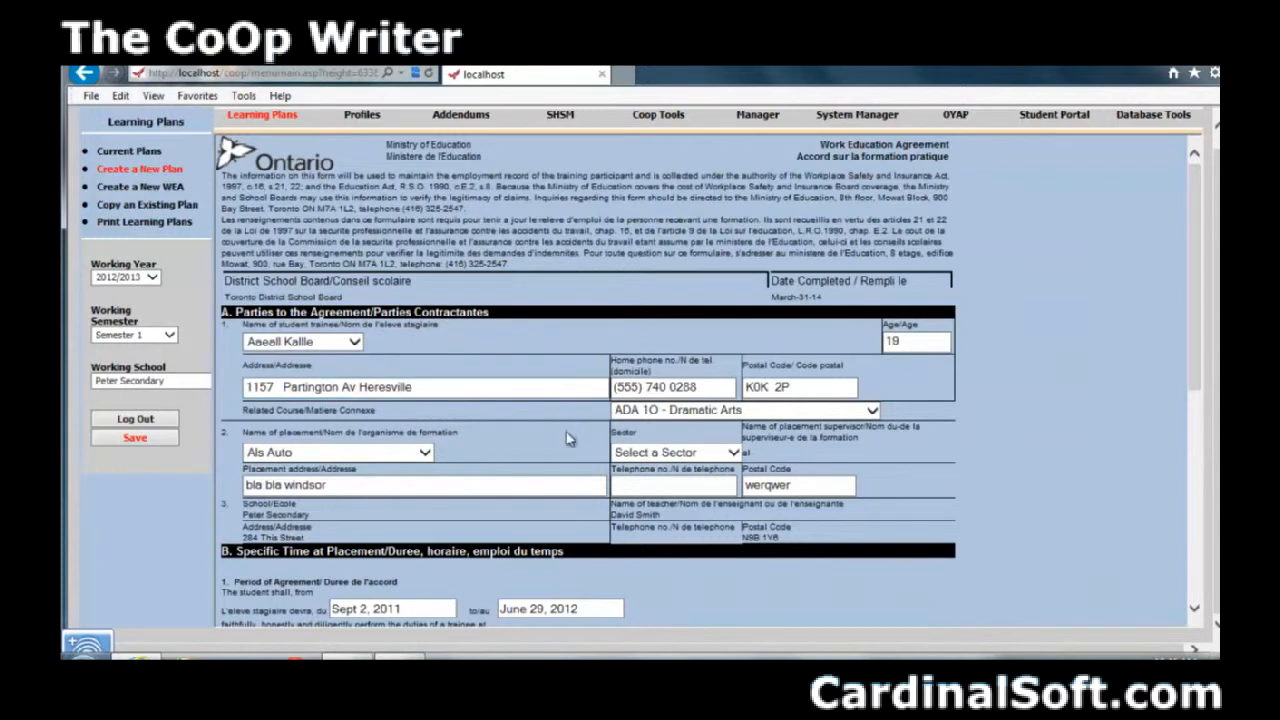
scroll(566, 432, down, 1)
scroll(569, 474, down, 1)
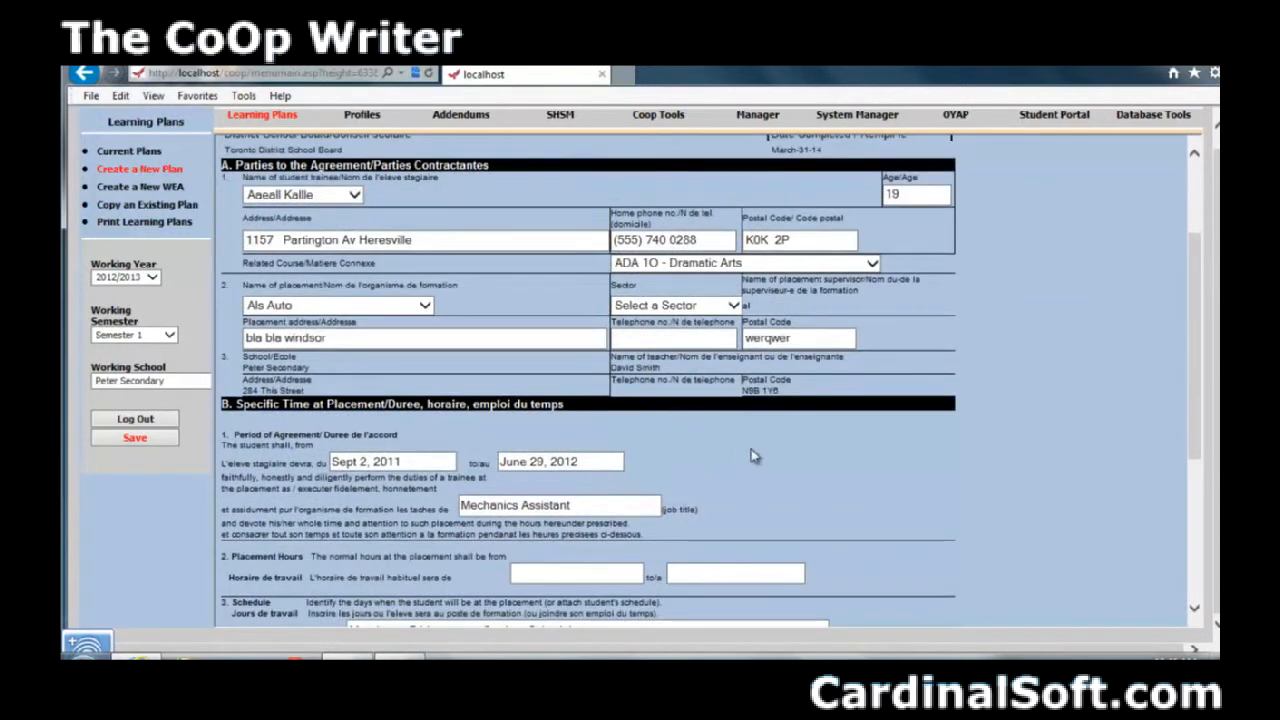
scroll(754, 456, down, 4)
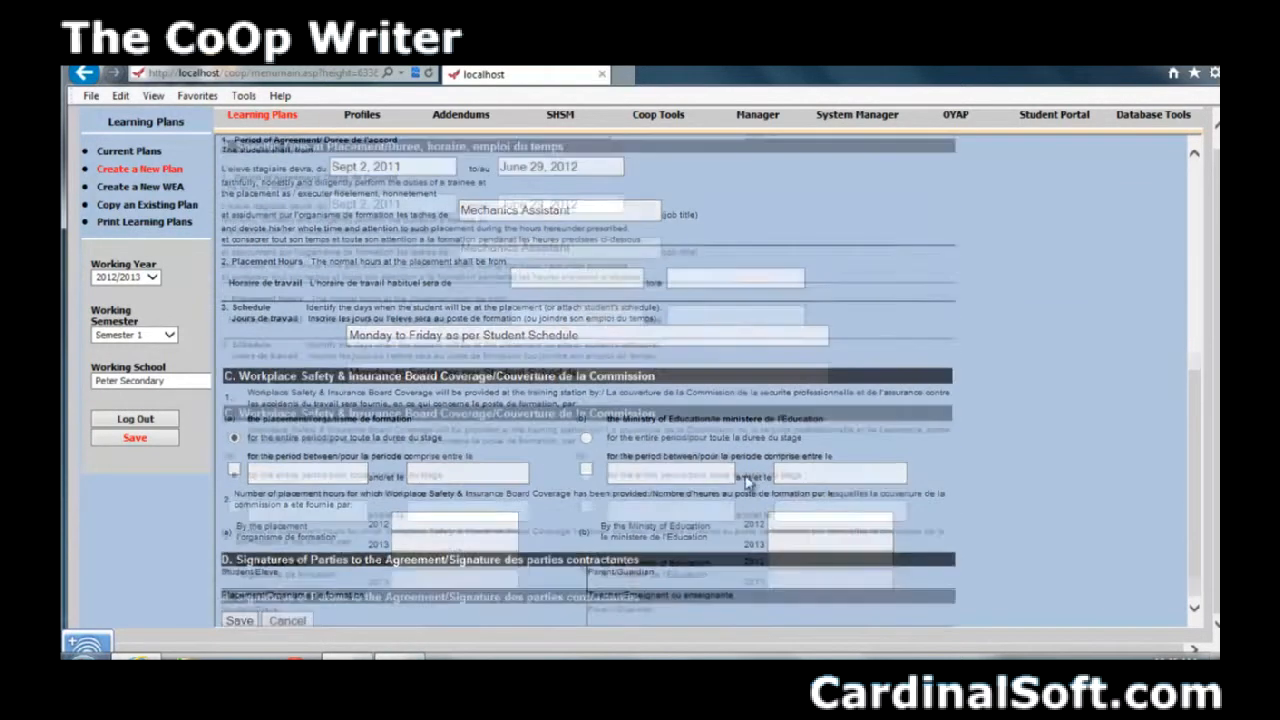
scroll(748, 482, up, 7)
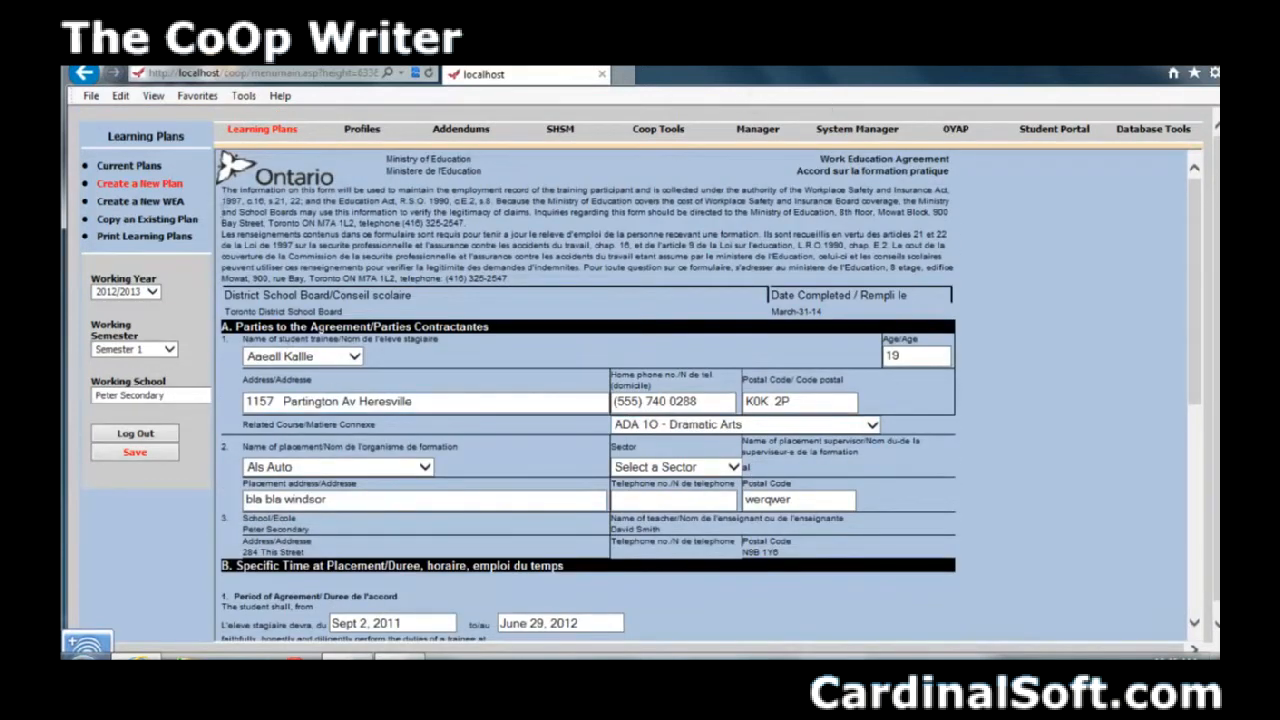
Start a new Work Education Agreement for the first listed student, with ADA 1O - Dramatic Arts as the related course.
click(115, 201)
click(355, 357)
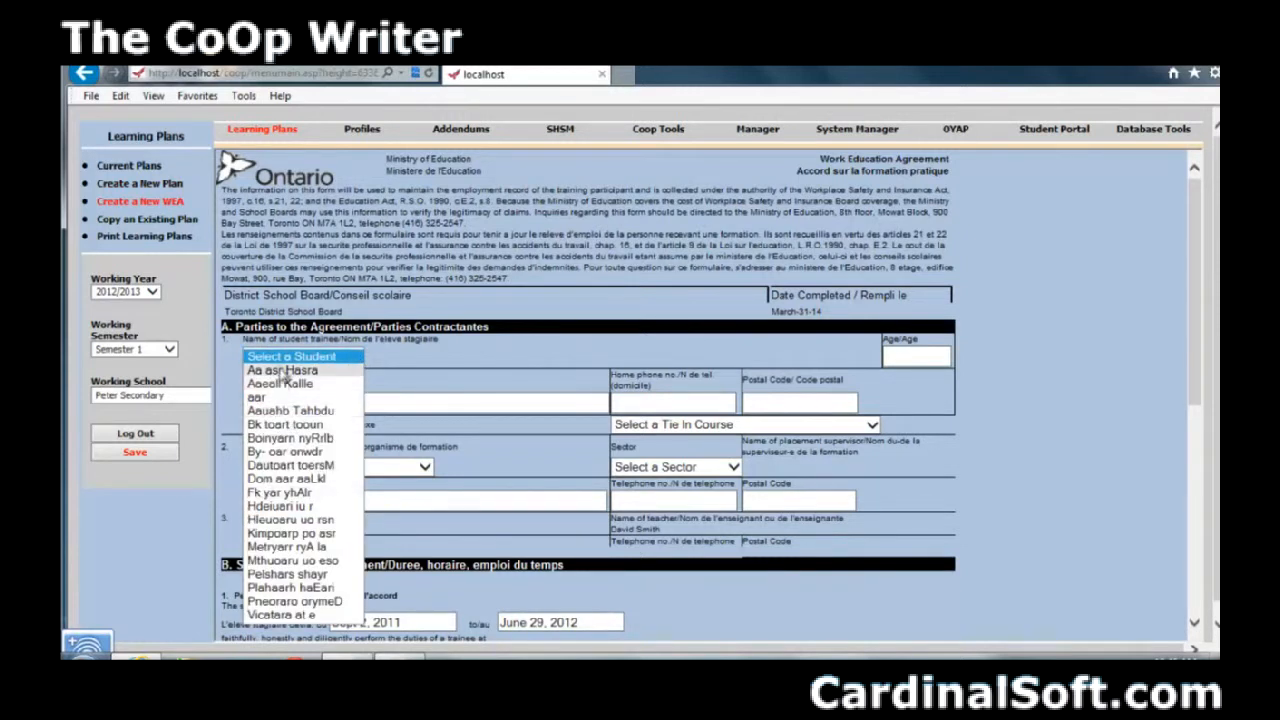
click(272, 371)
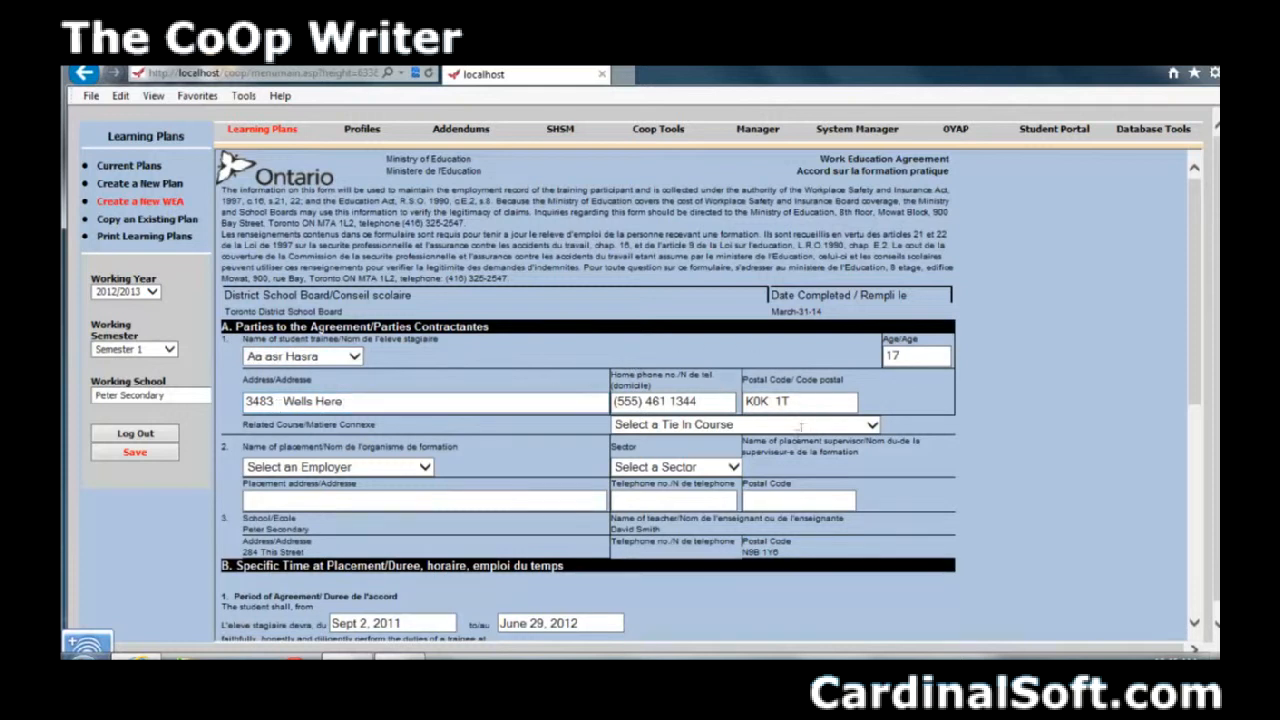
click(868, 425)
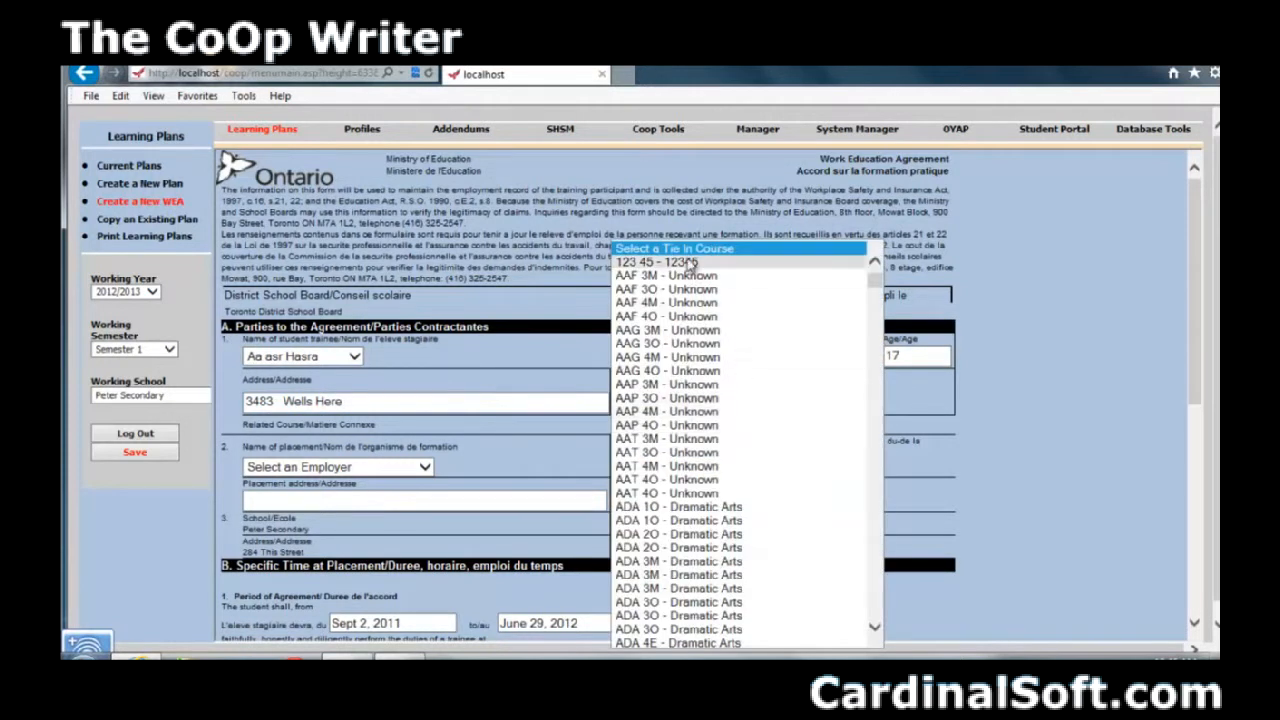
click(730, 508)
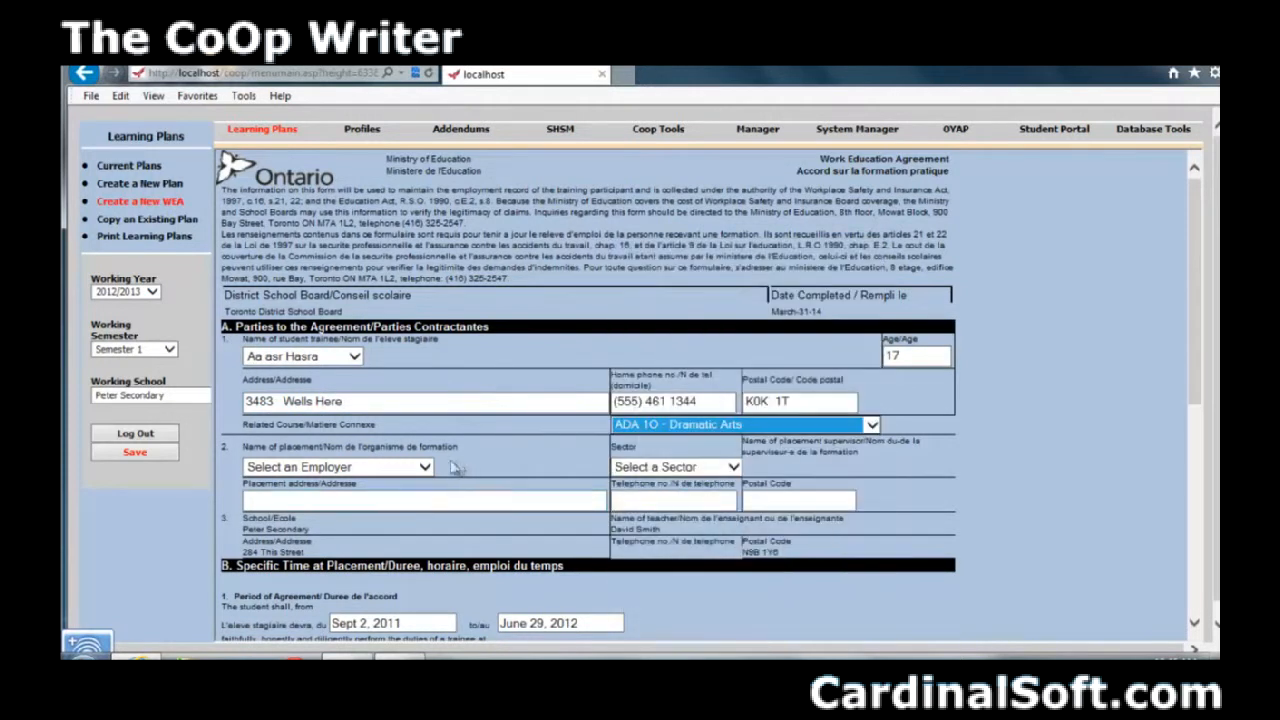
Choose 11 employer as the placement in the new Work Education Agreement.
click(428, 468)
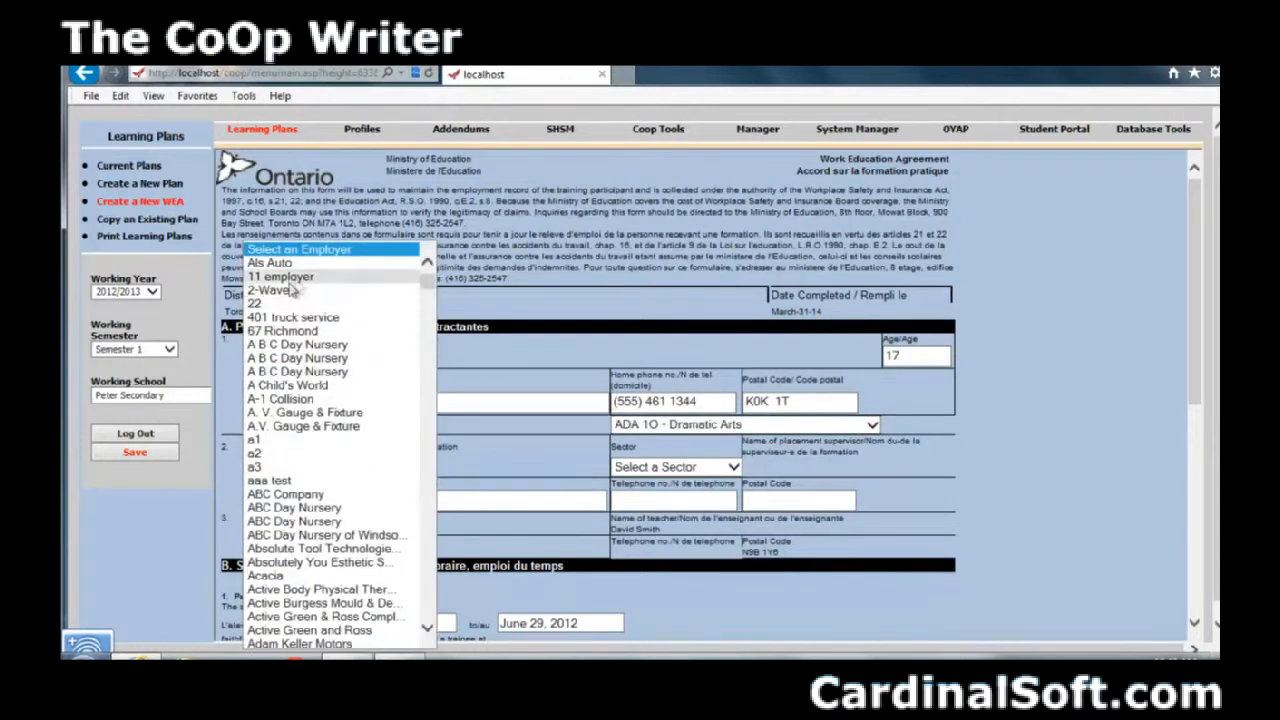
click(299, 278)
click(735, 468)
click(765, 486)
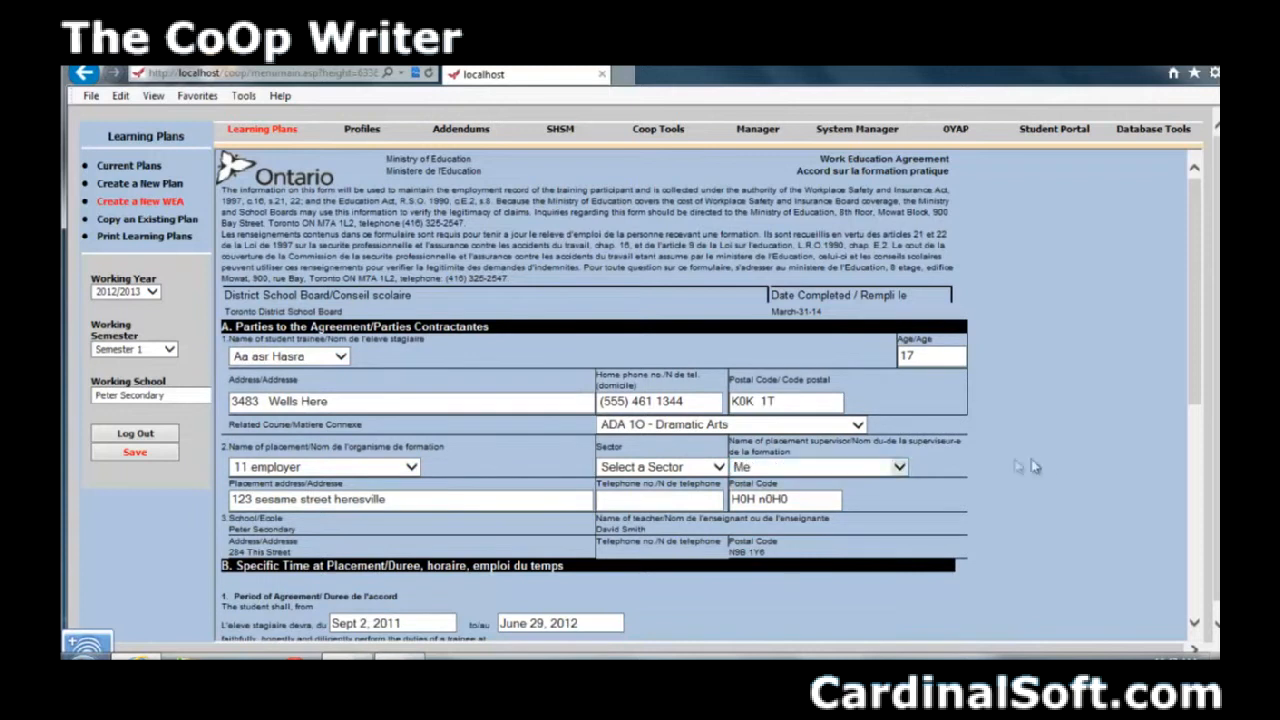
Review the agreement's period, placement hours, schedule and insurance coverage sections, and save the agreement.
scroll(1025, 445, down, 3)
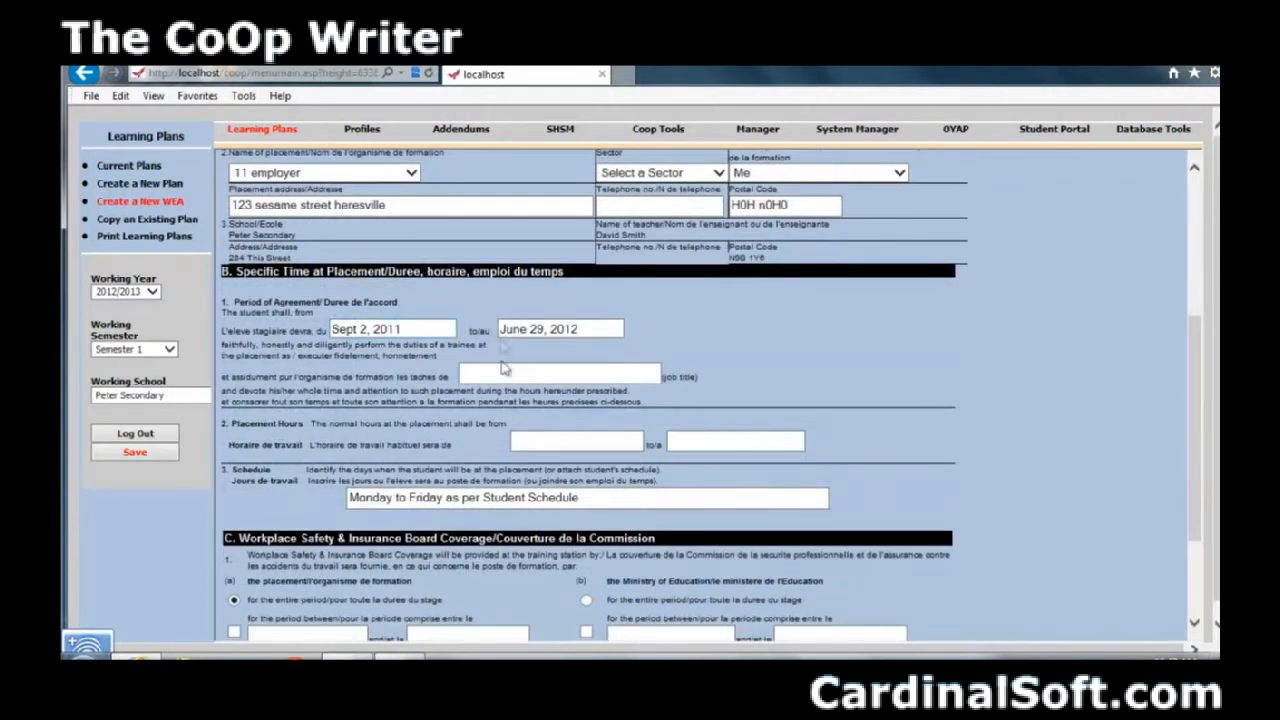
scroll(440, 410, down, 1)
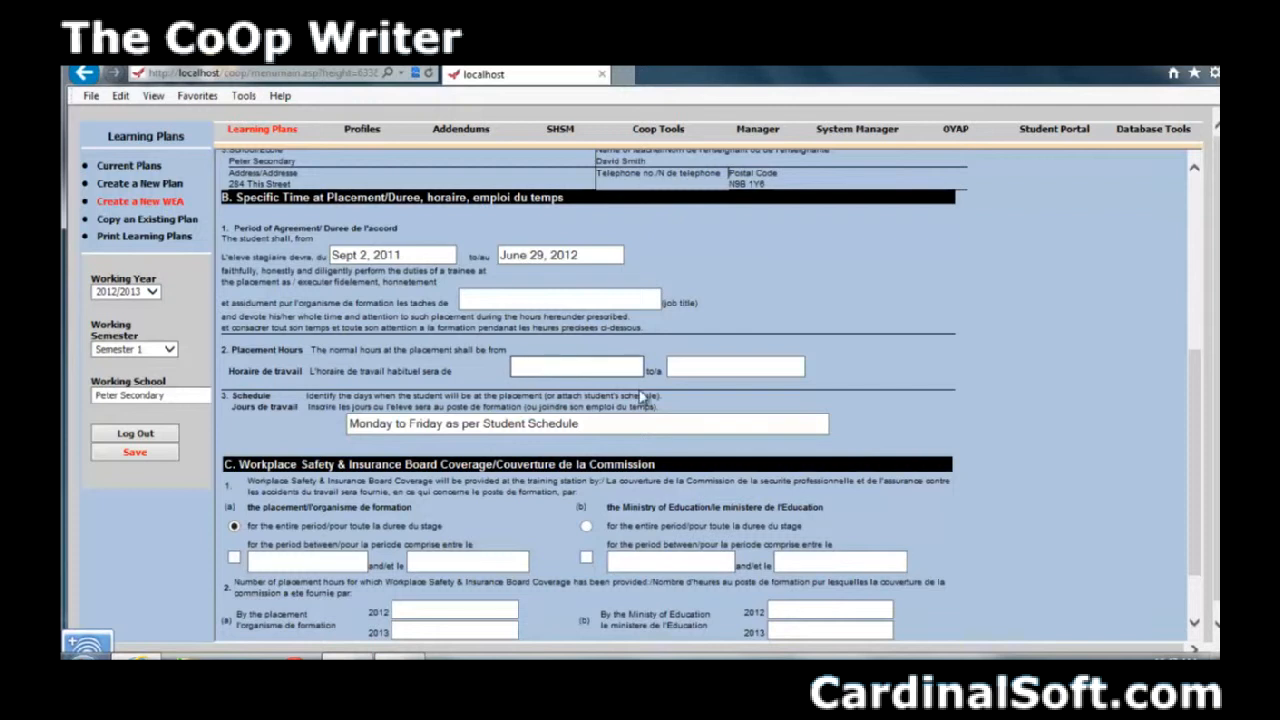
click(620, 426)
scroll(632, 440, down, 1)
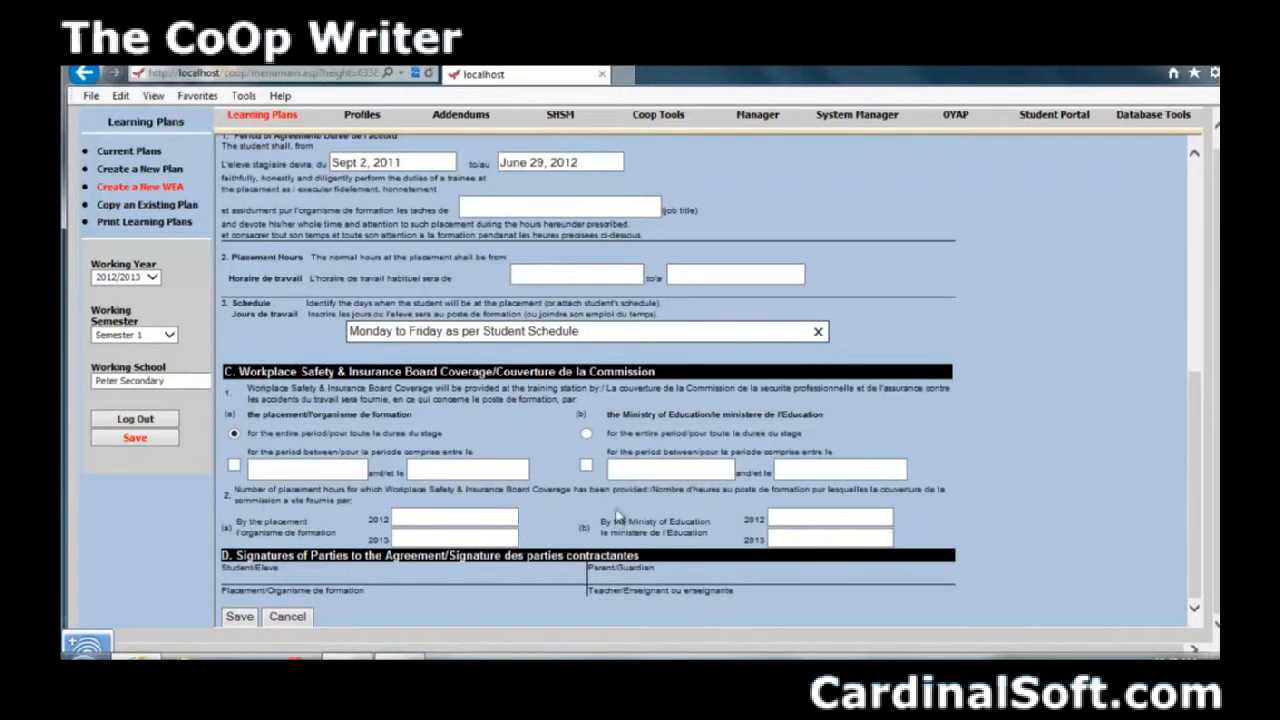
click(240, 618)
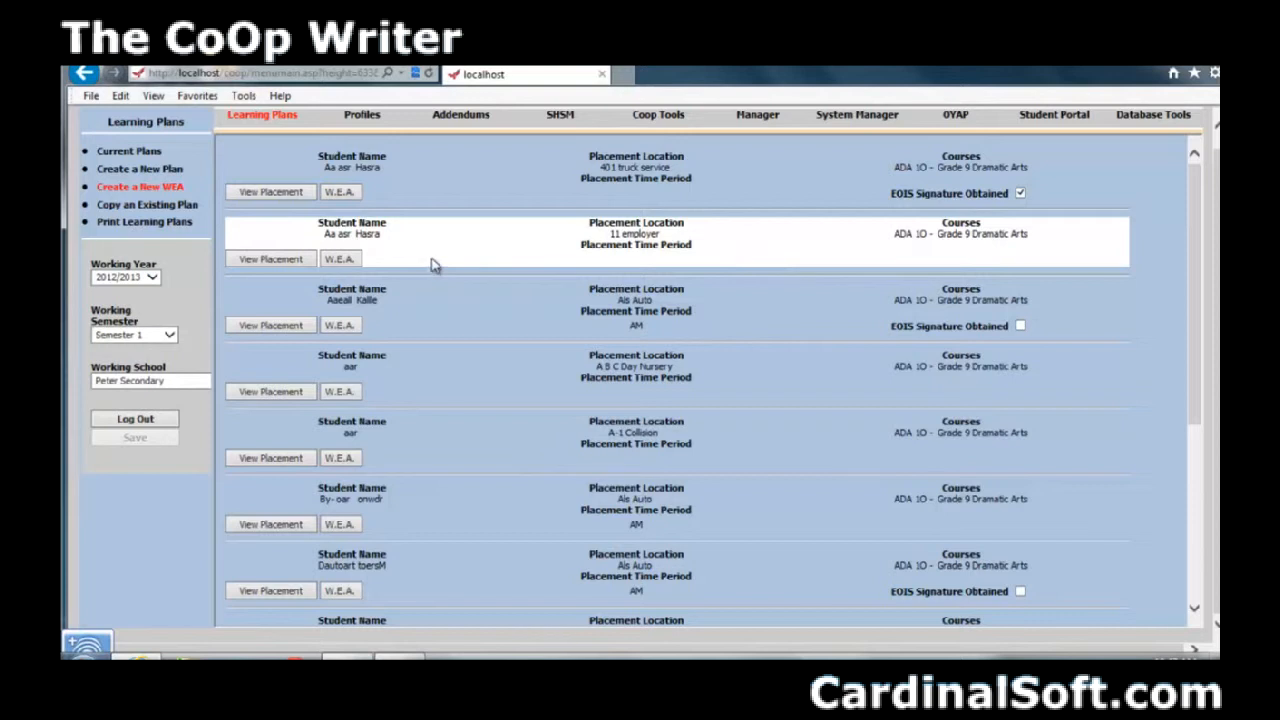
Open the learning plan details of the new 11 employer placement, review the fields, and return to the plan list without saving.
click(256, 261)
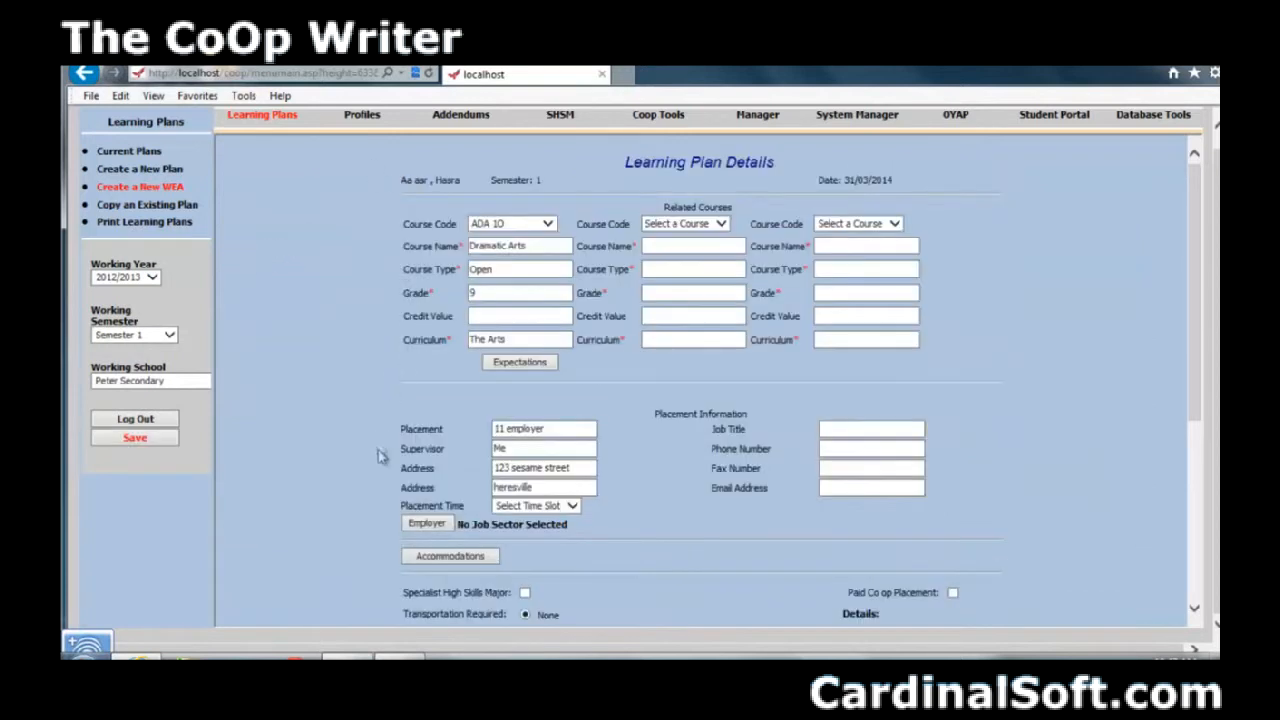
scroll(380, 445, down, 3)
scroll(371, 520, up, 3)
scroll(380, 477, up, 1)
scroll(368, 450, down, 5)
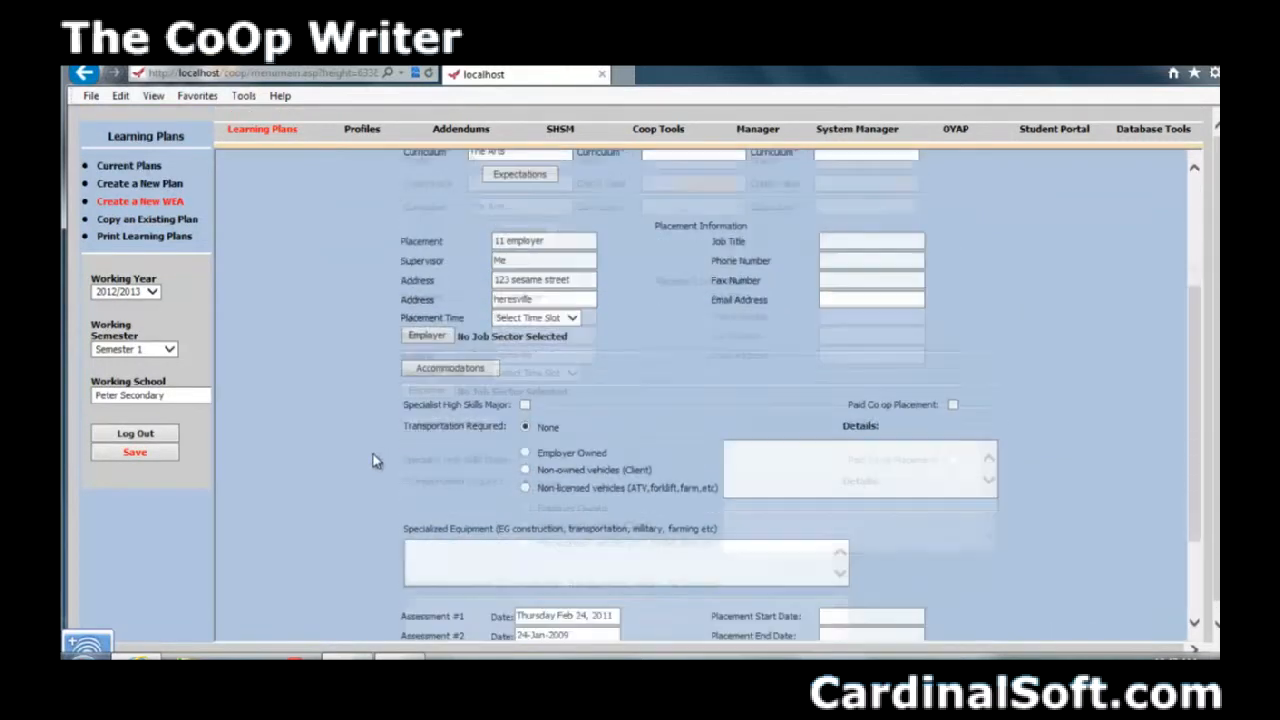
click(705, 552)
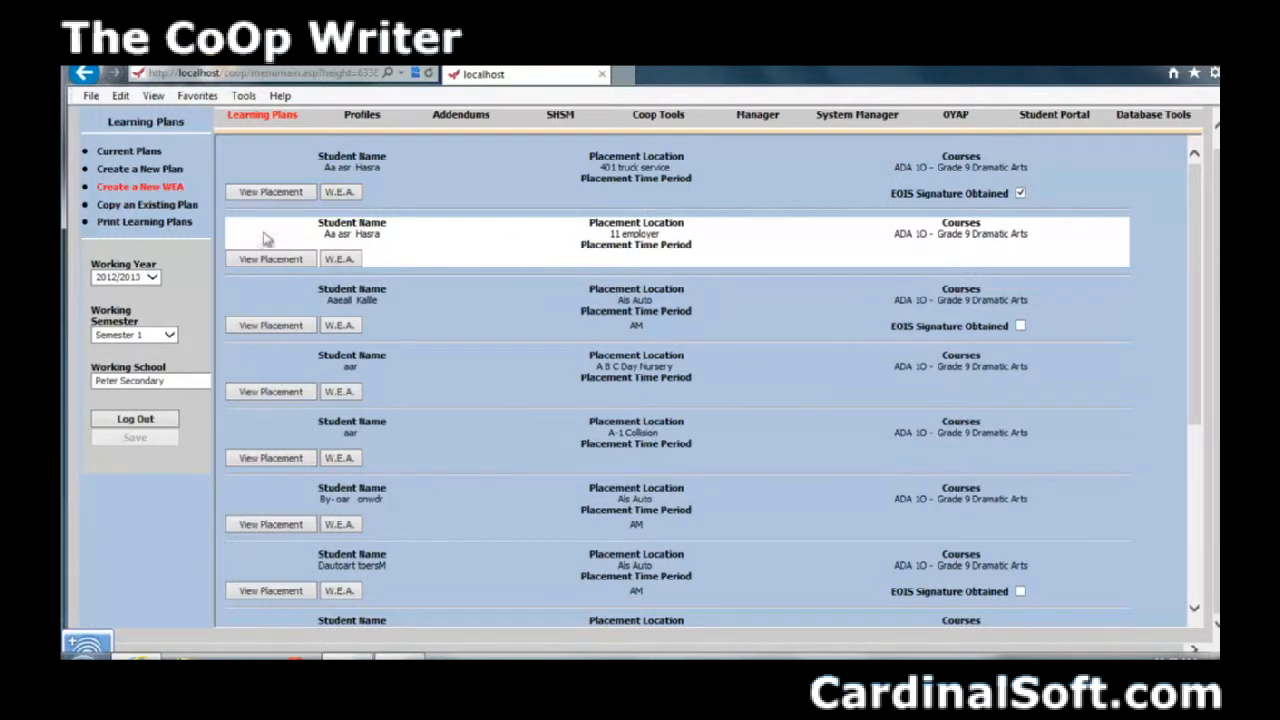
Open the search for a learning plan to copy and look through its course, sector and employer filters.
click(114, 208)
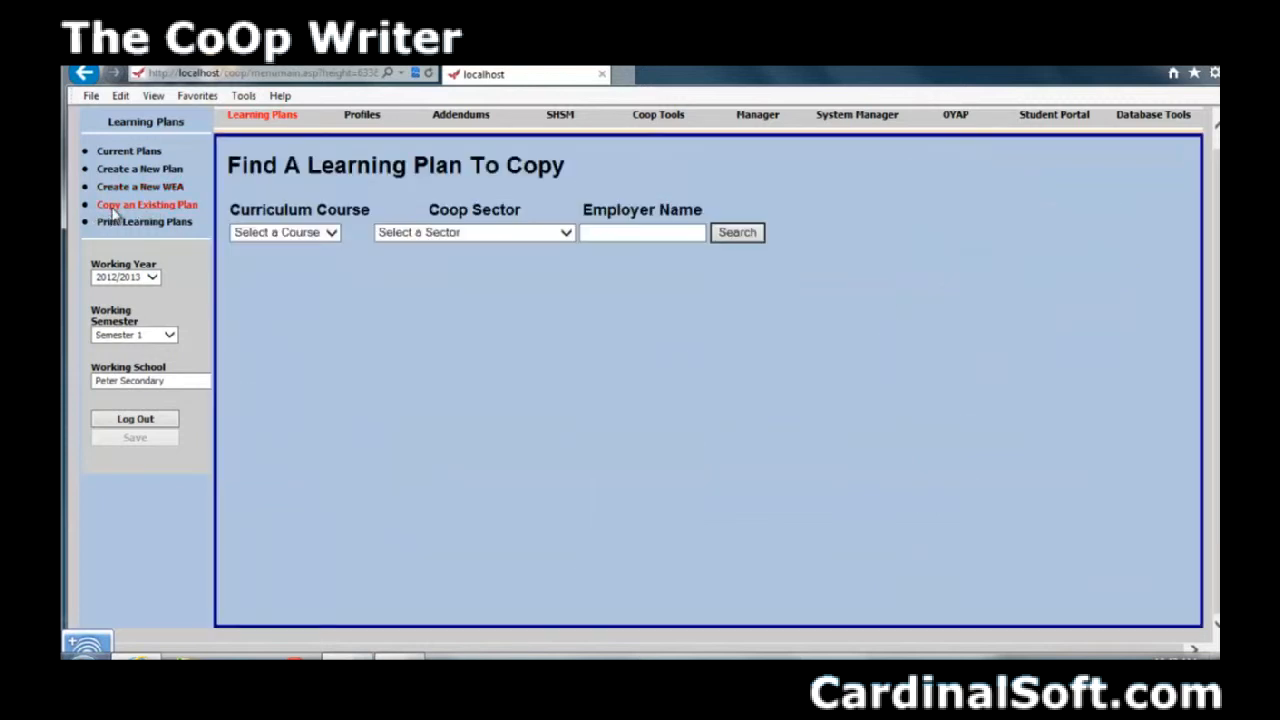
click(338, 240)
drag(336, 282, 332, 255)
click(529, 233)
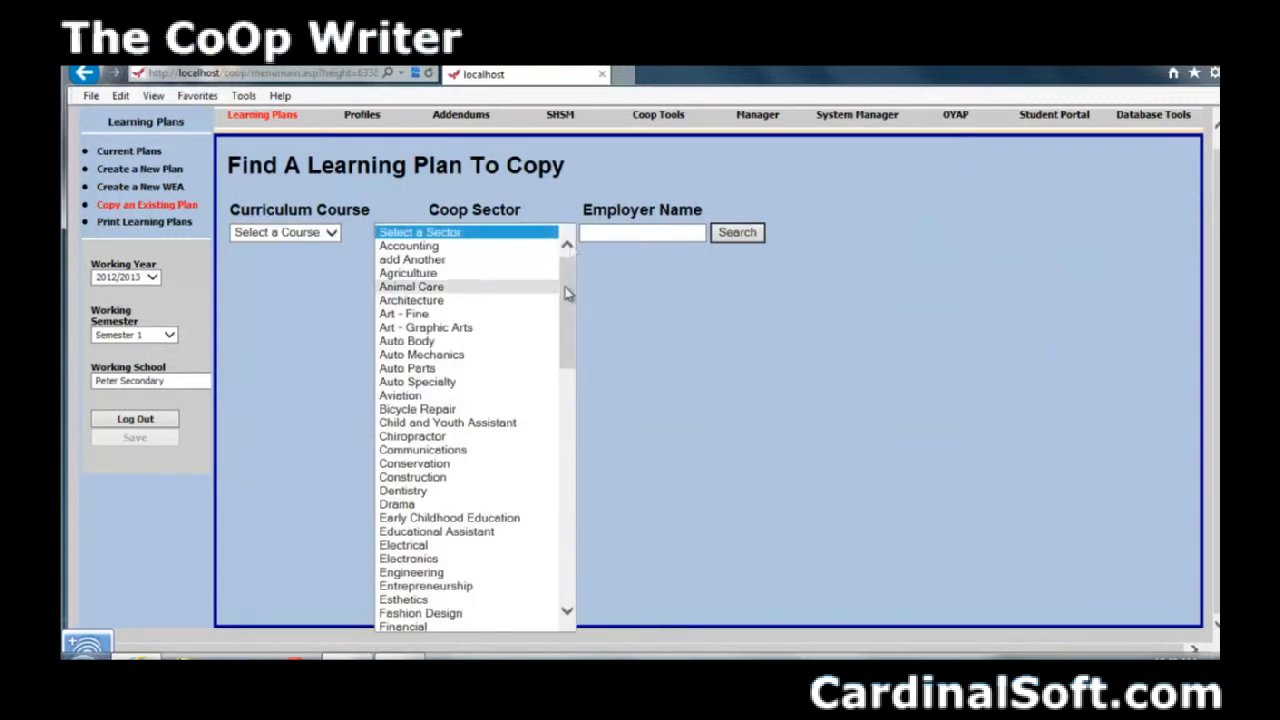
drag(568, 292, 567, 262)
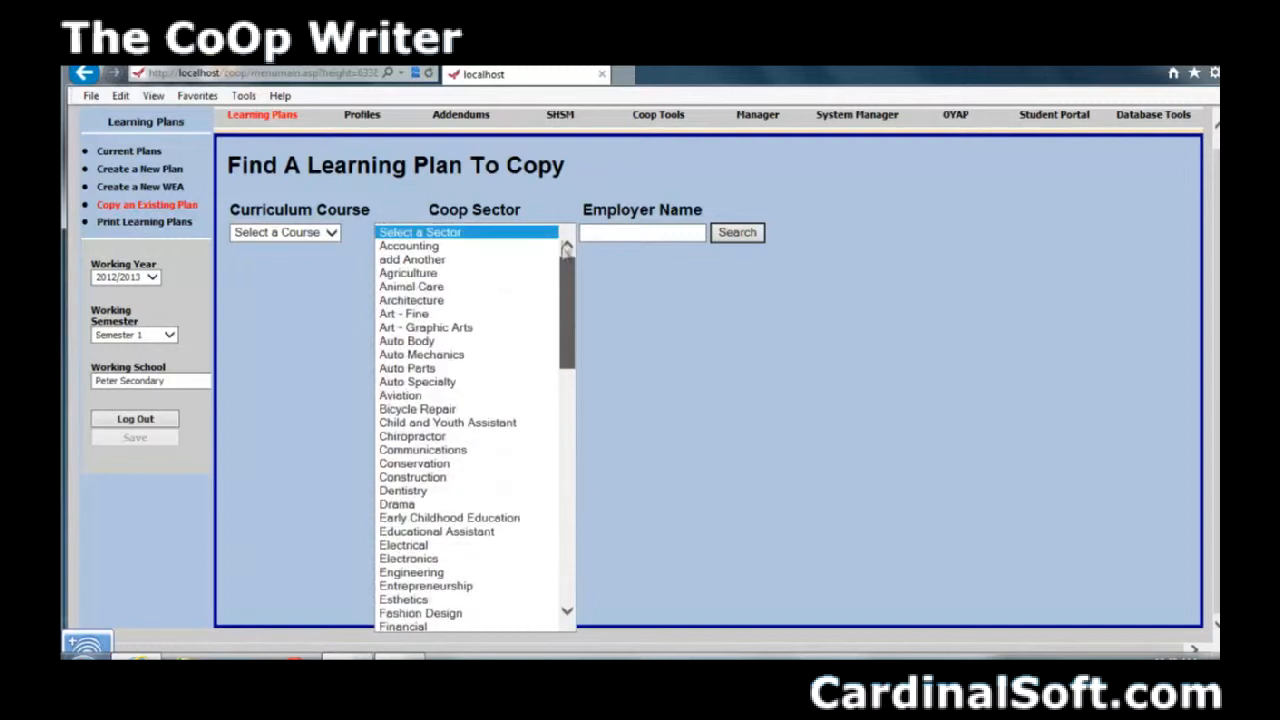
click(609, 230)
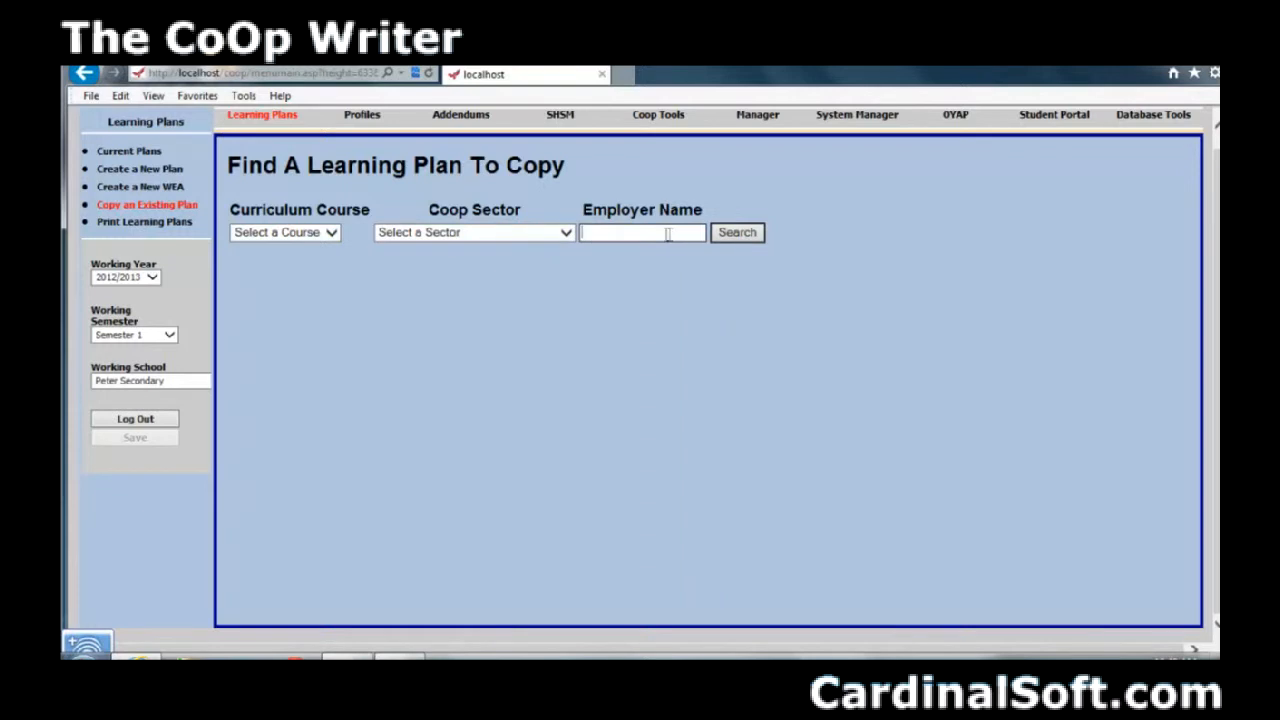
Search for learning plans to copy with ADA 1O as the curriculum course.
click(331, 233)
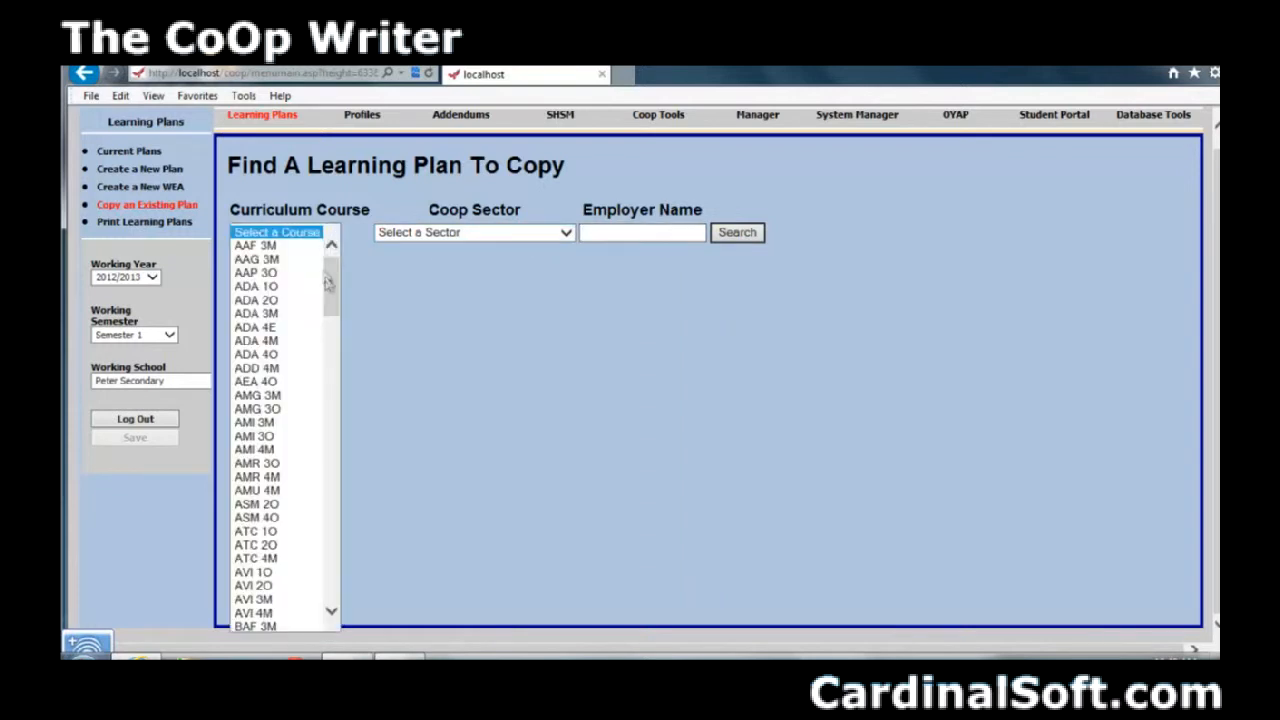
click(284, 288)
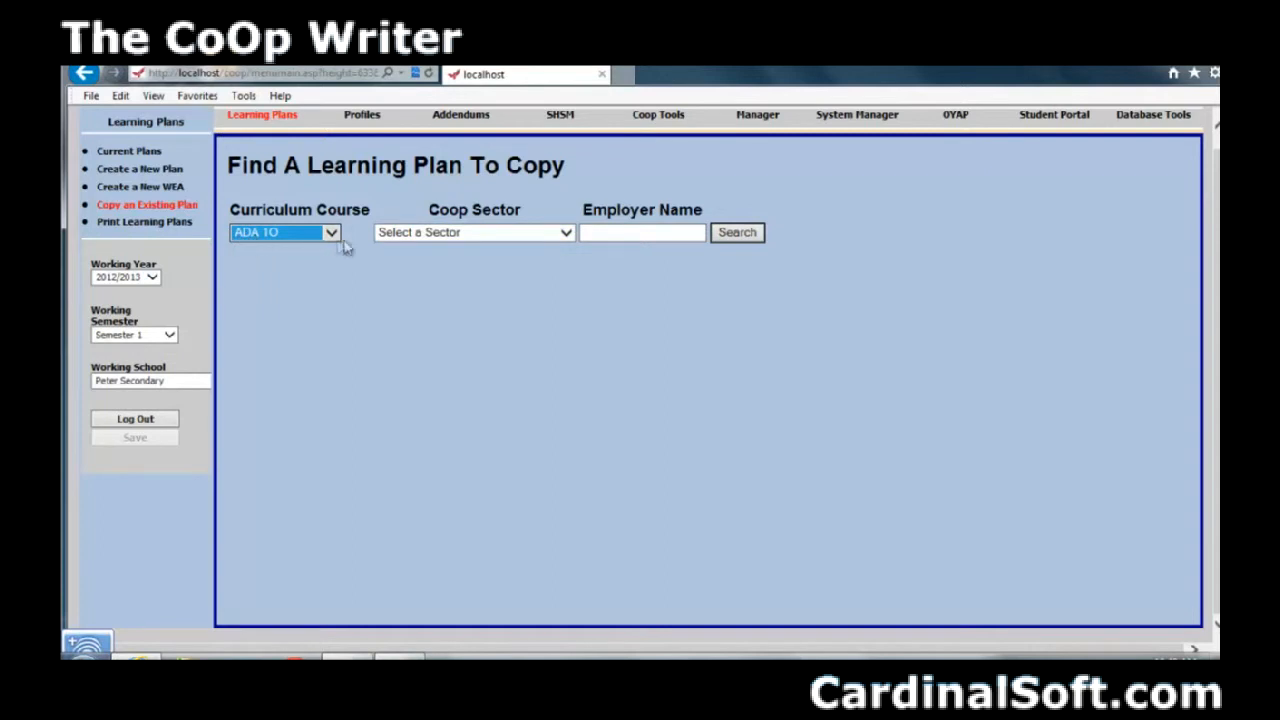
click(740, 233)
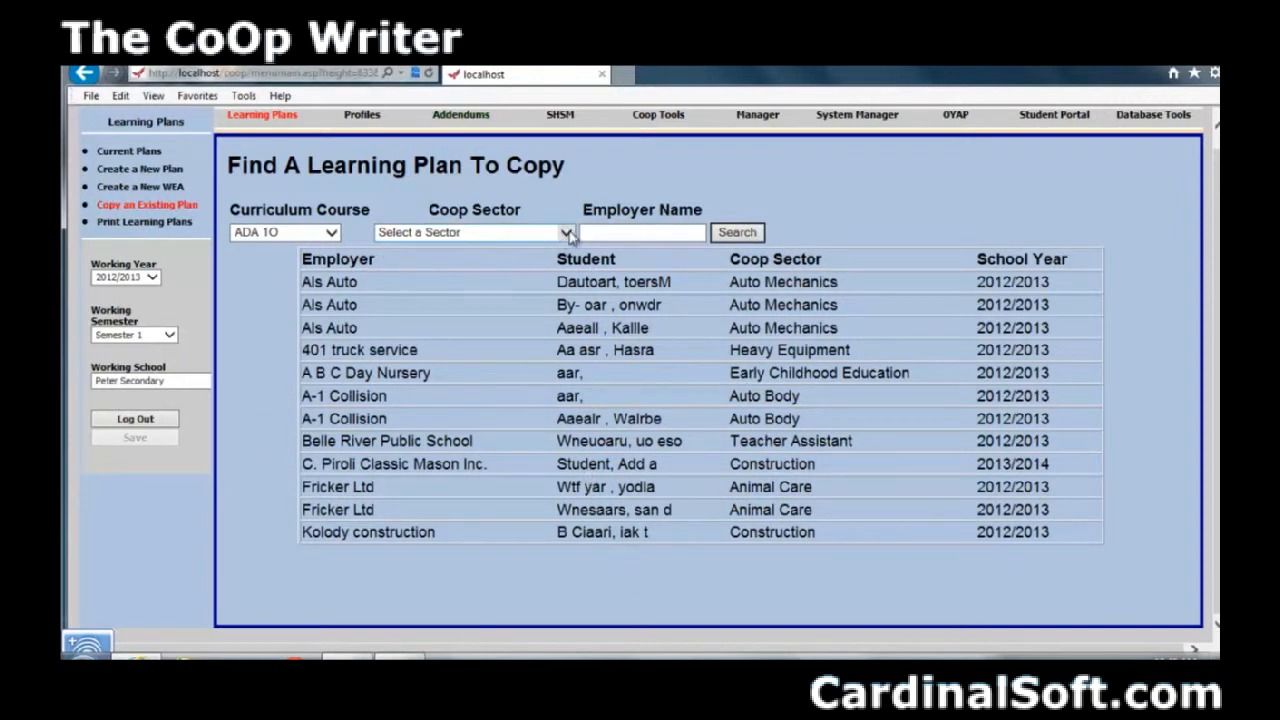
Narrow the plan search to the Auto Body co-op sector.
click(566, 233)
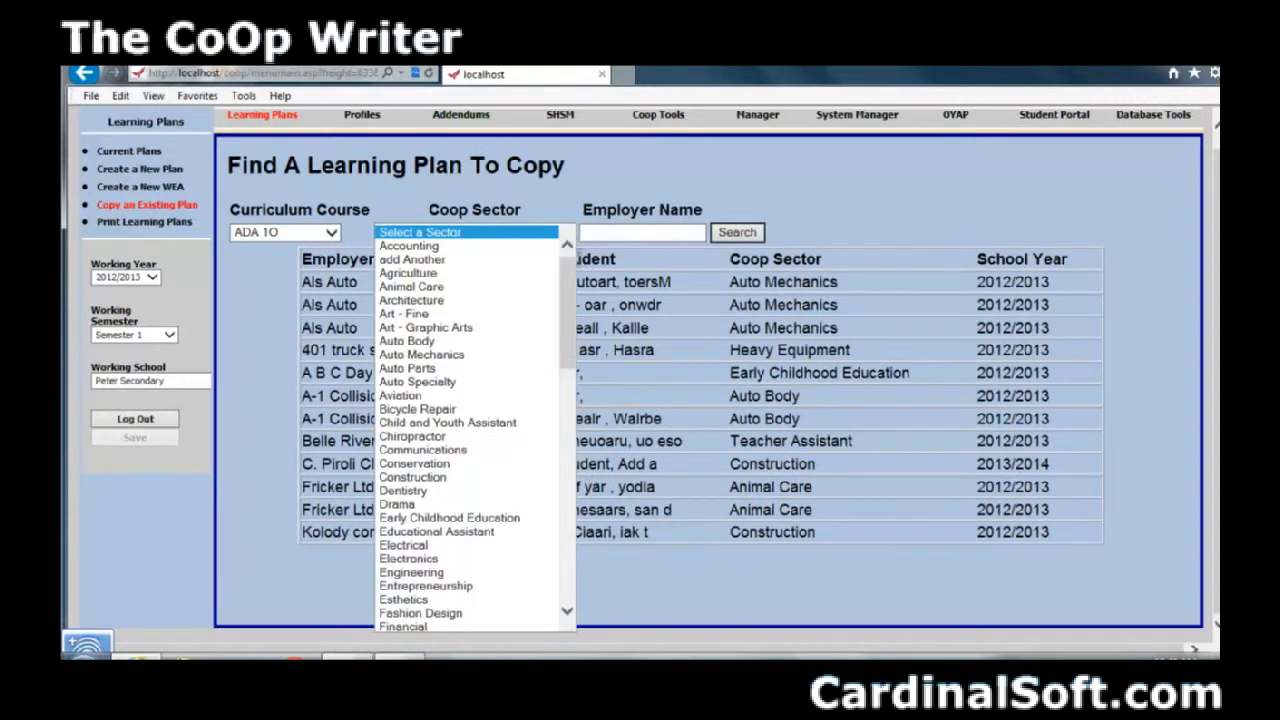
click(413, 345)
click(745, 236)
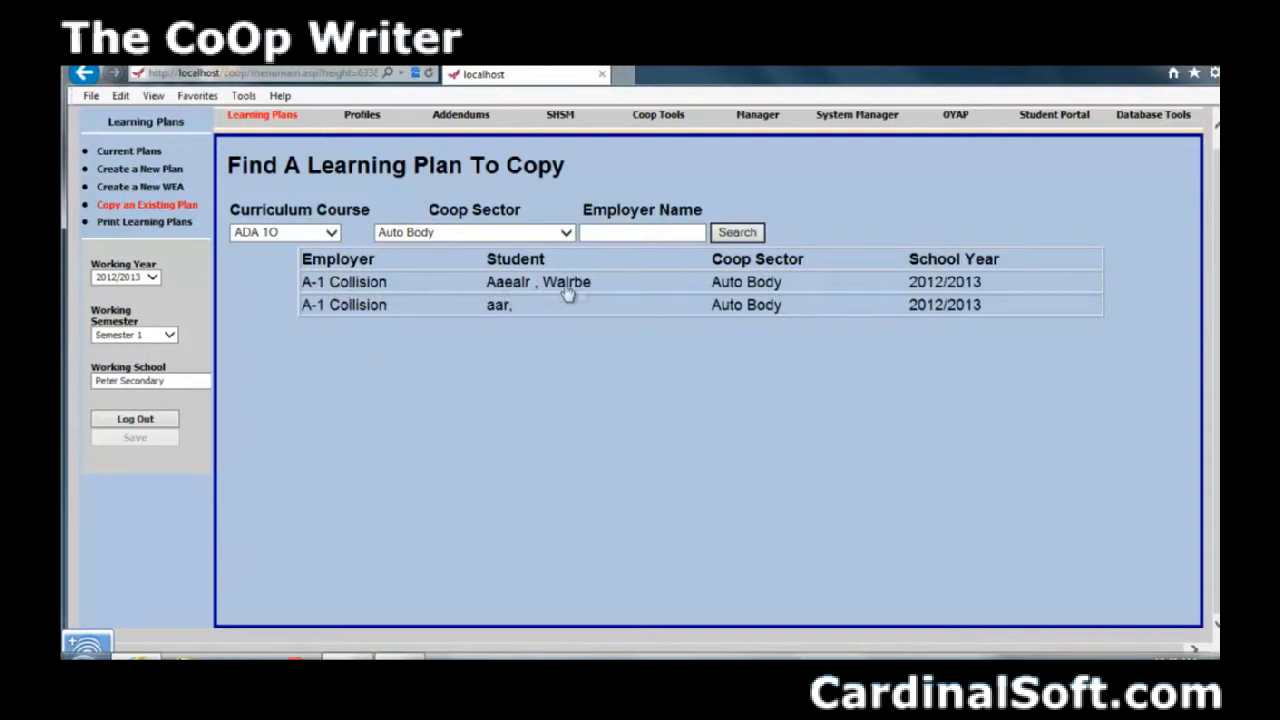
Open the first A-1 Collision plan in the results and copy it to the first student in the student list.
click(749, 284)
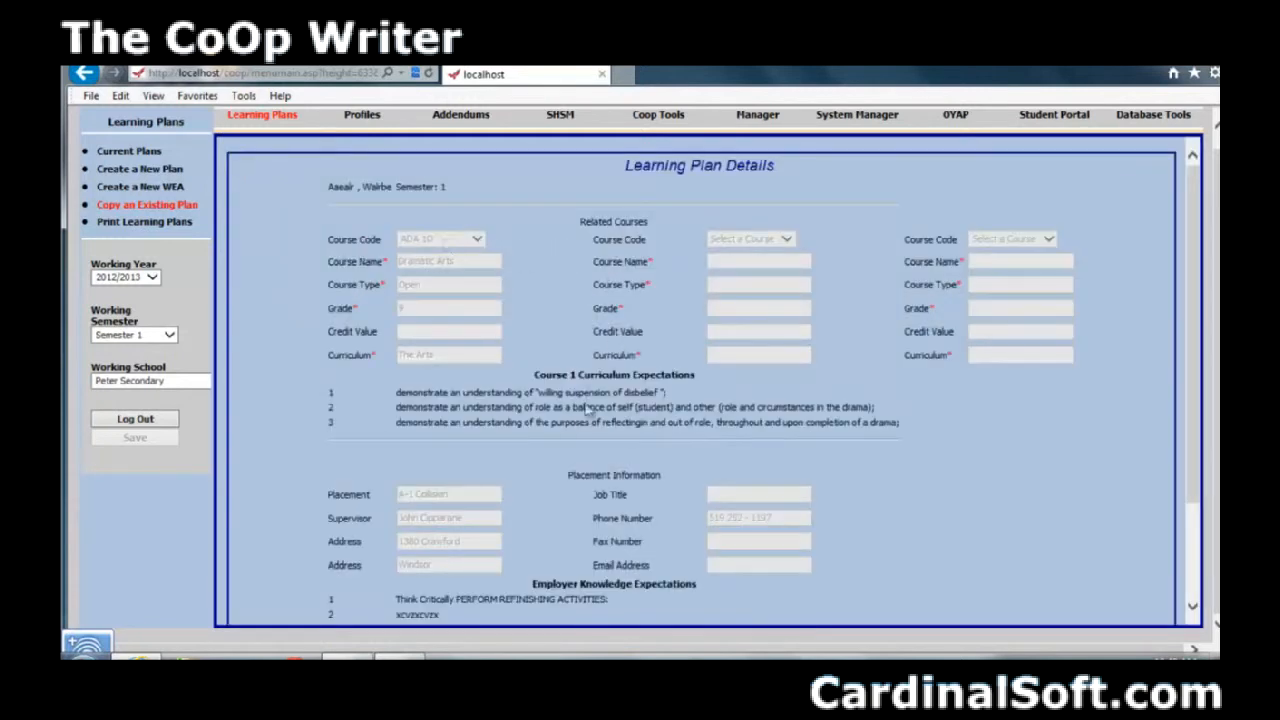
scroll(573, 450, down, 3)
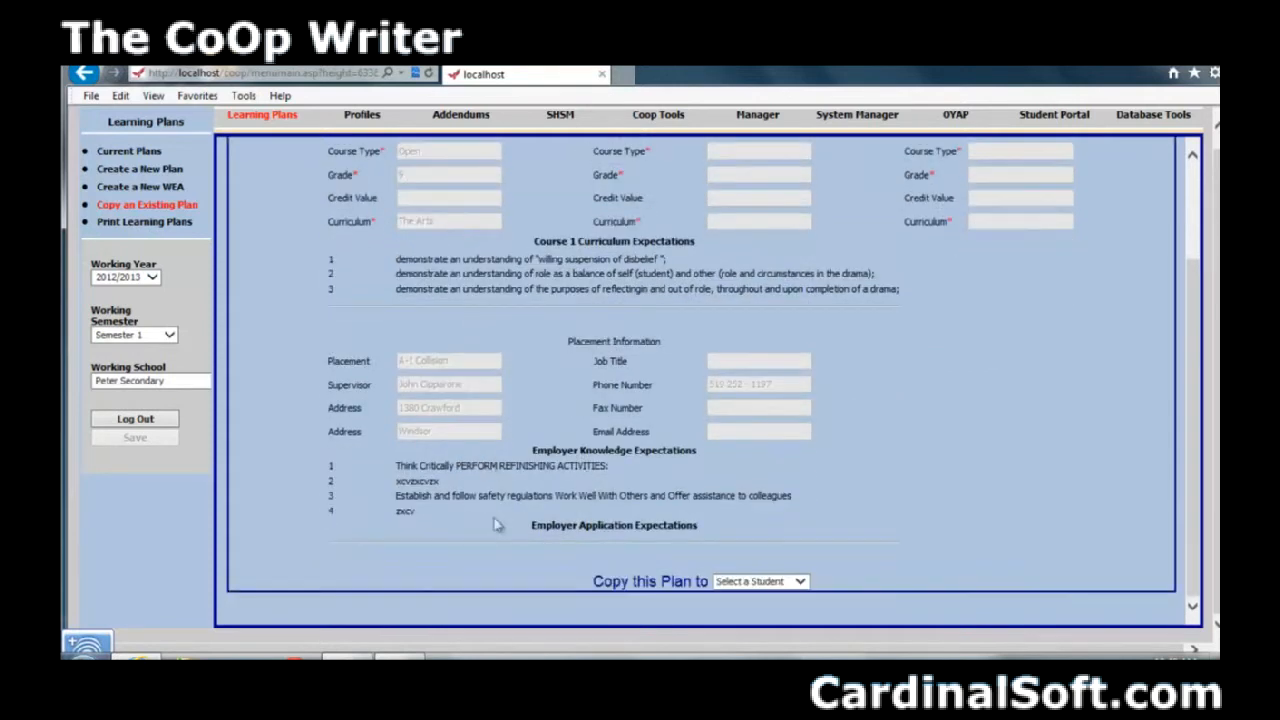
click(800, 581)
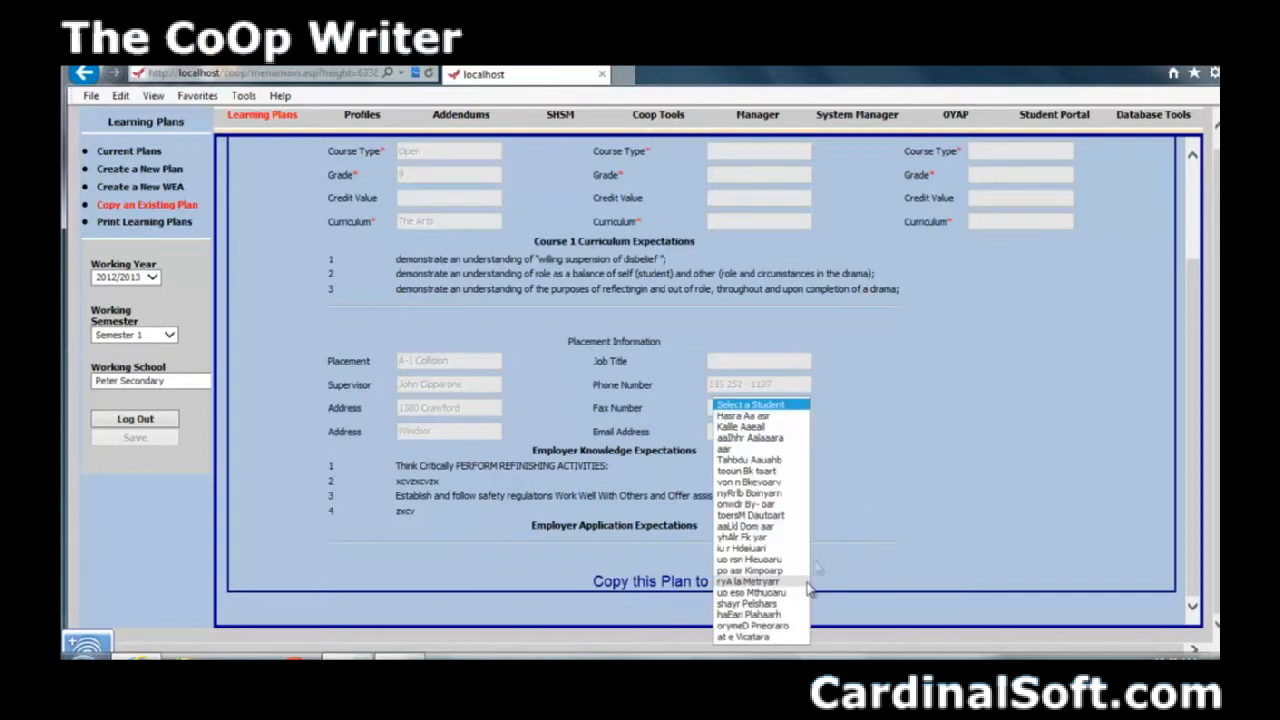
click(765, 416)
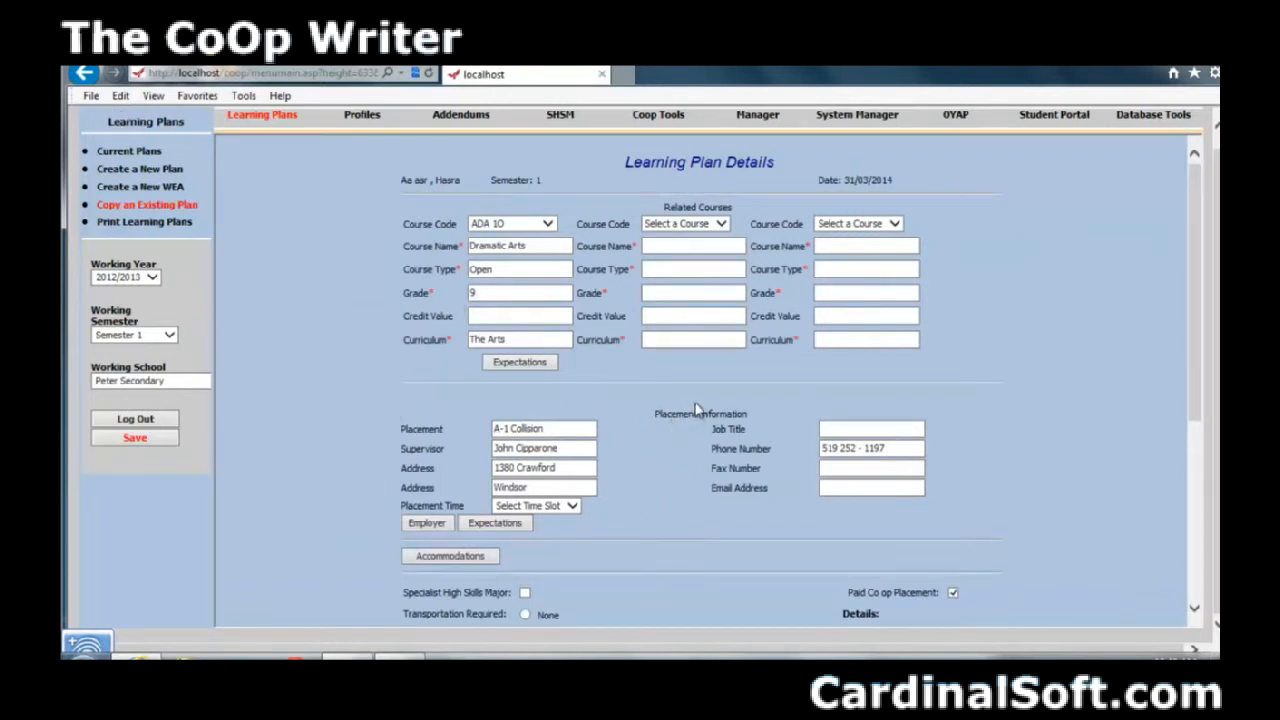
Add "Different expectation" as a selected employer expectation in the copied plan and attach the expectations.
click(507, 315)
click(645, 411)
click(494, 523)
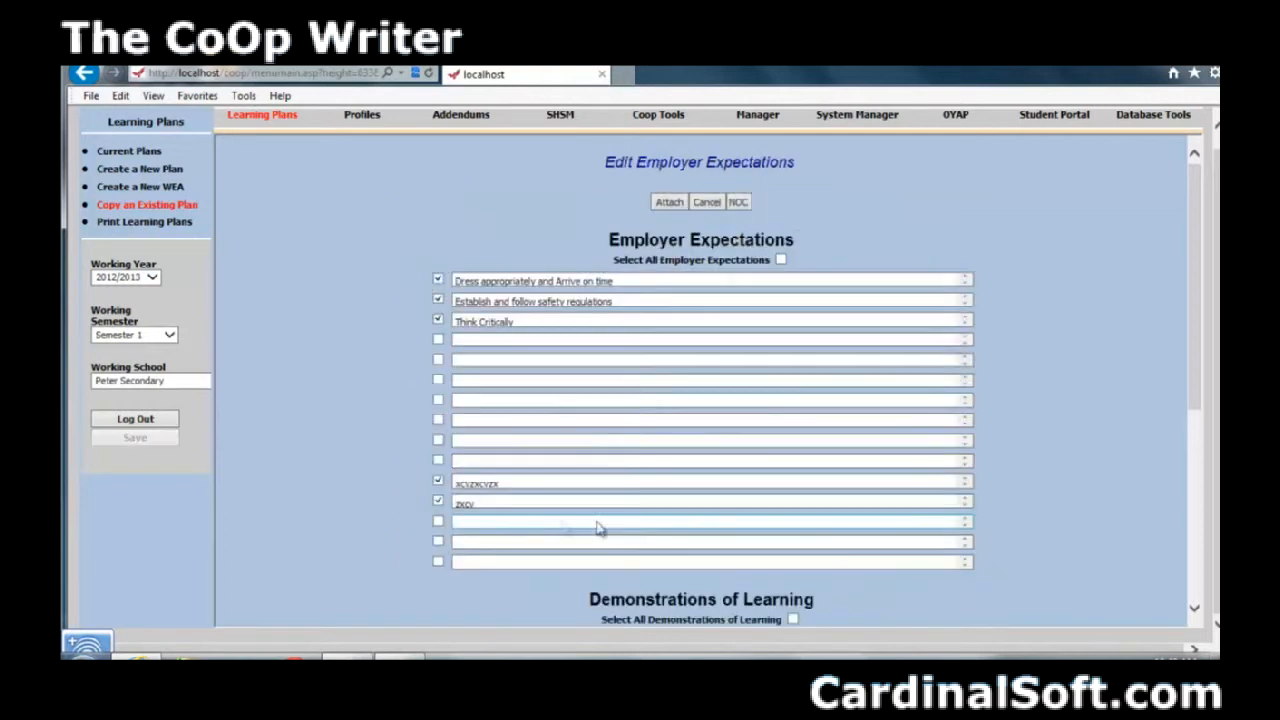
click(439, 340)
click(476, 344)
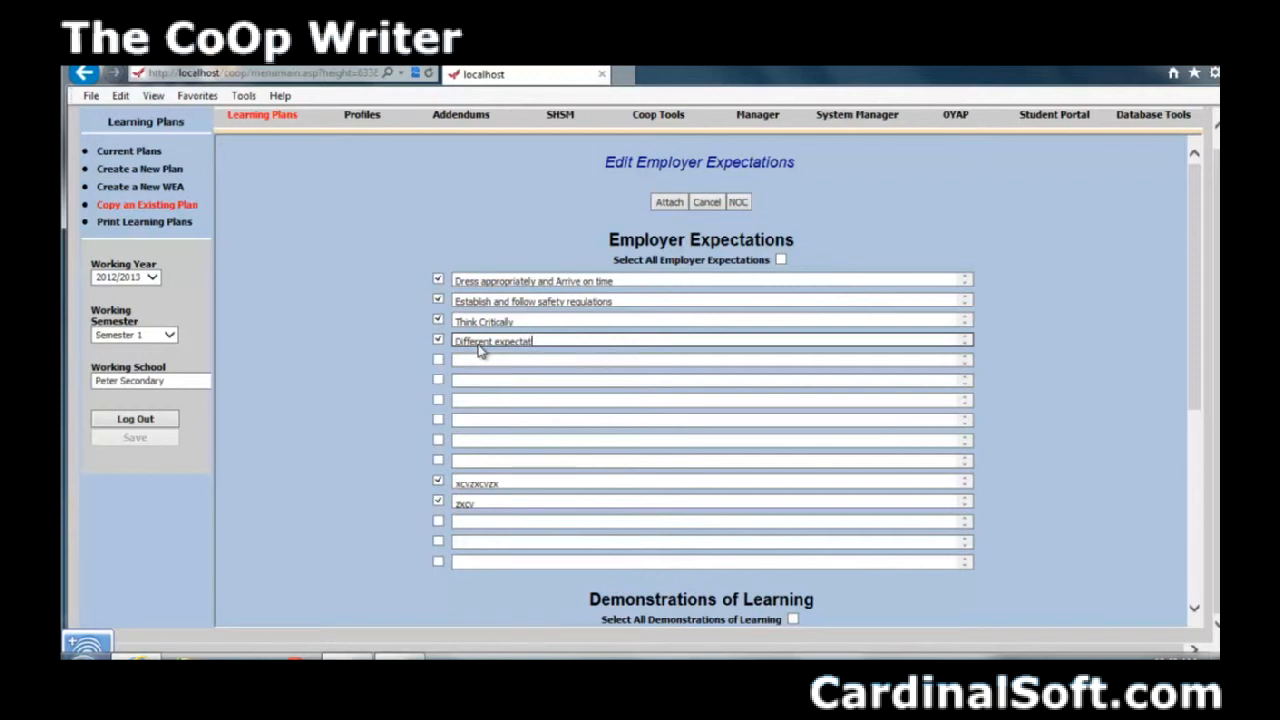
click(668, 202)
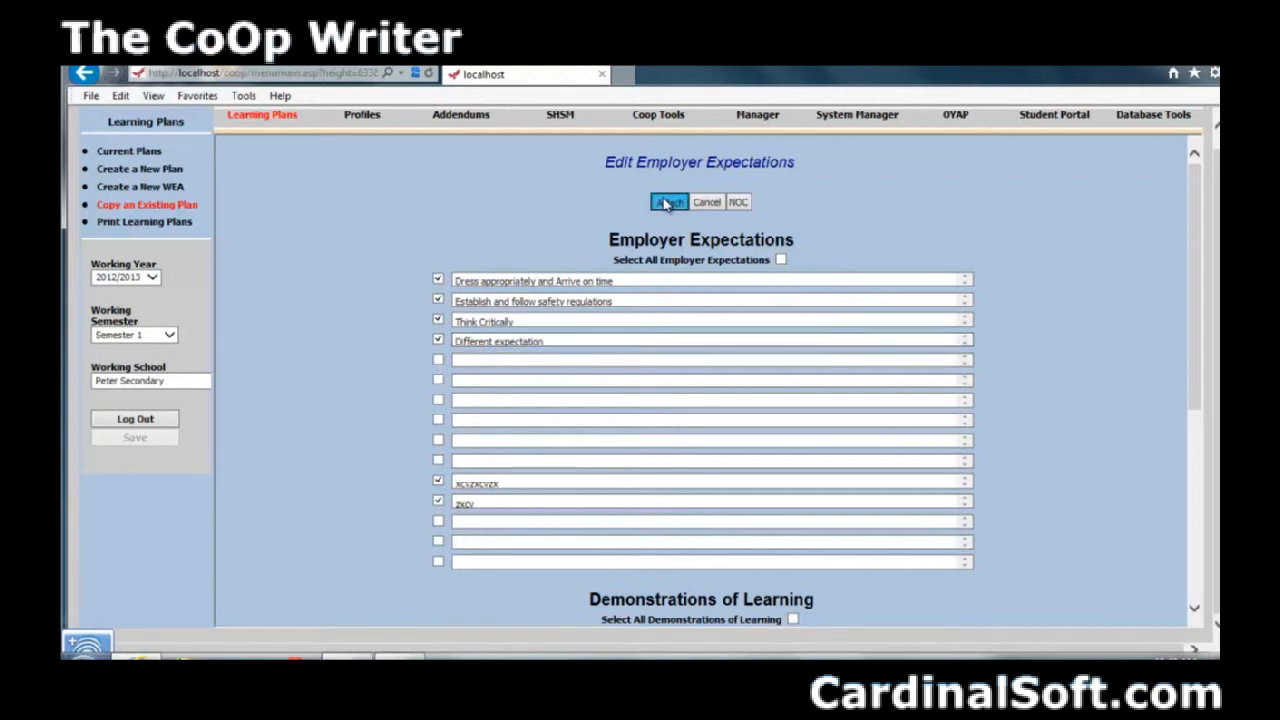
Save the copied learning plan, keeping Not Applicable as the student's trade.
scroll(700, 400, down, 3)
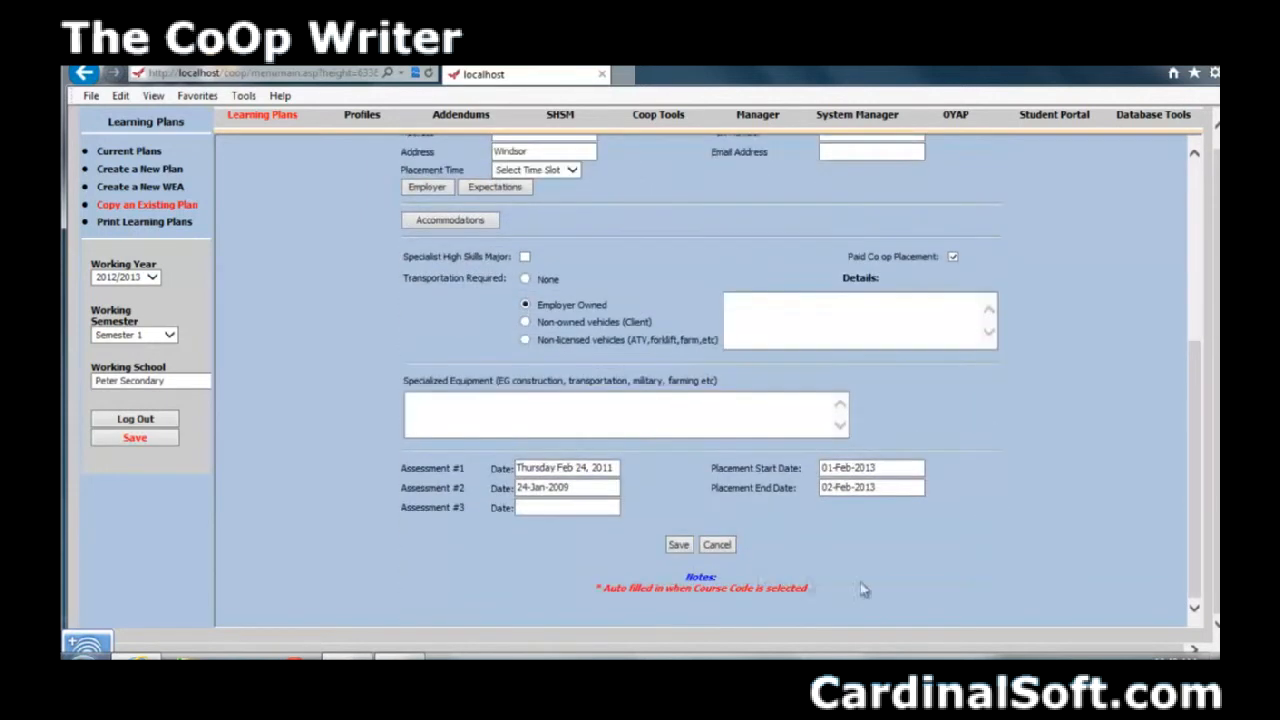
click(677, 547)
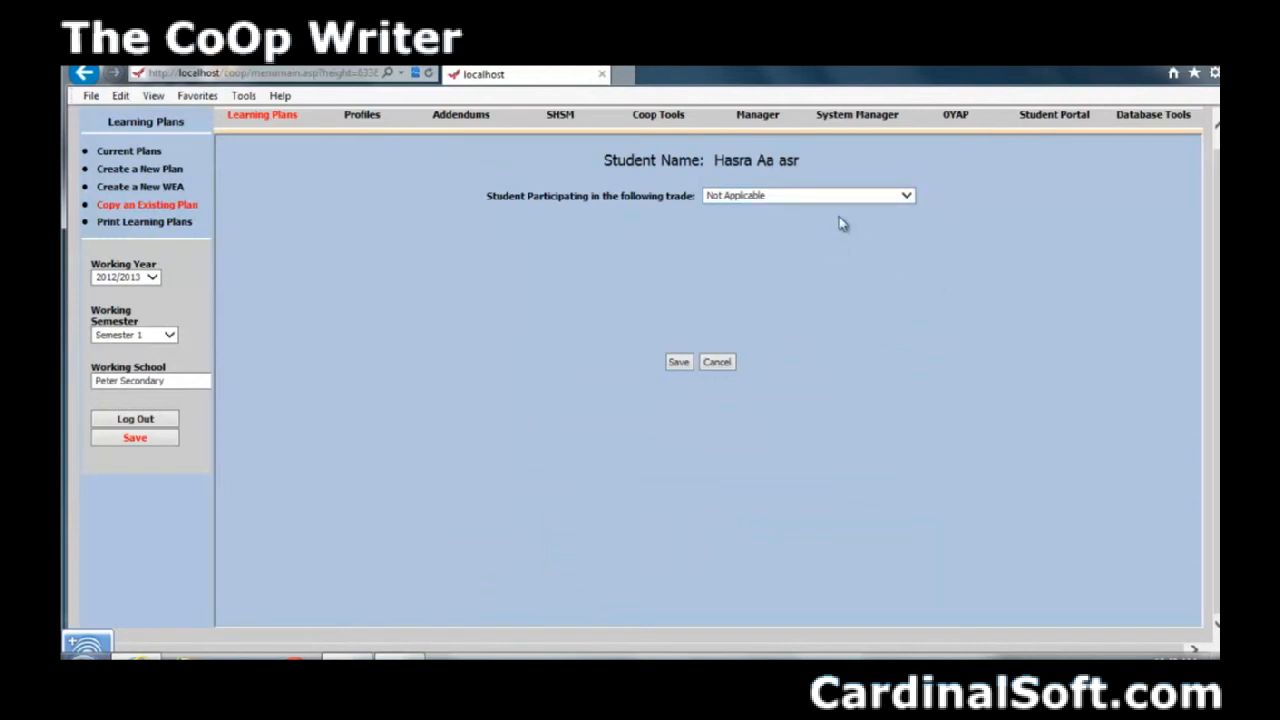
click(677, 364)
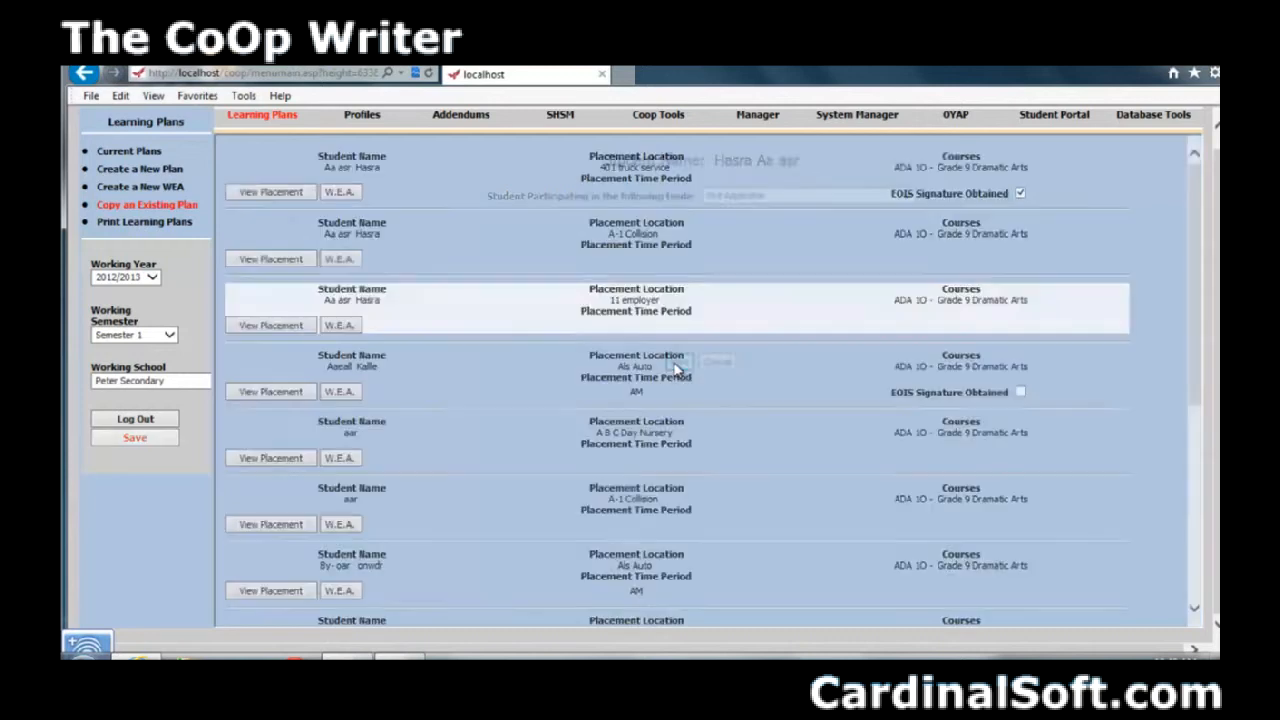